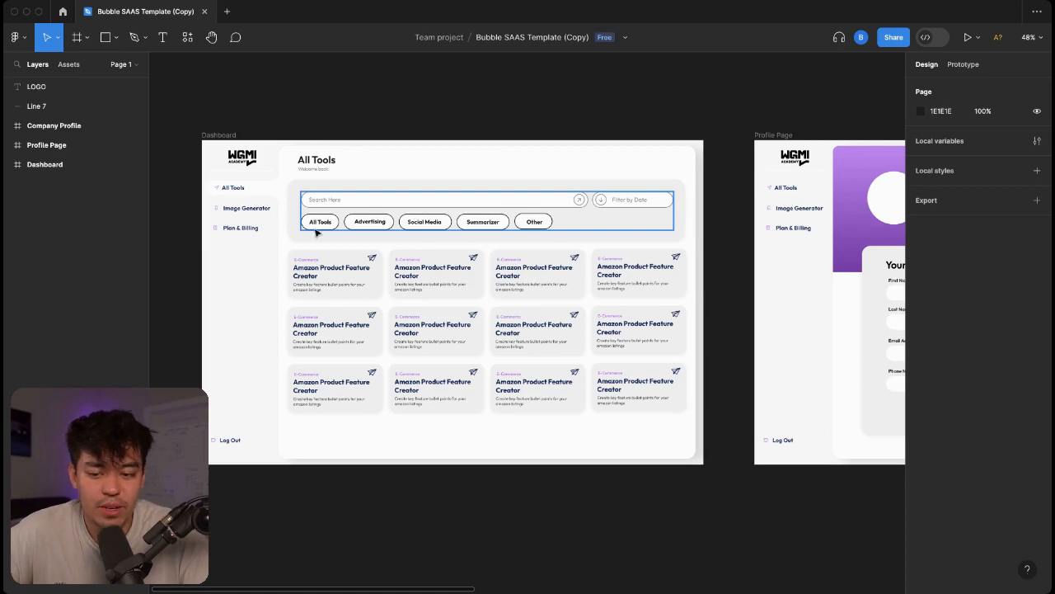
Pan across the Dashboard, Profile Page and Company Profile frames to review their designs.
scroll(484, 223, "right", 5)
scroll(483, 222, "right", 10)
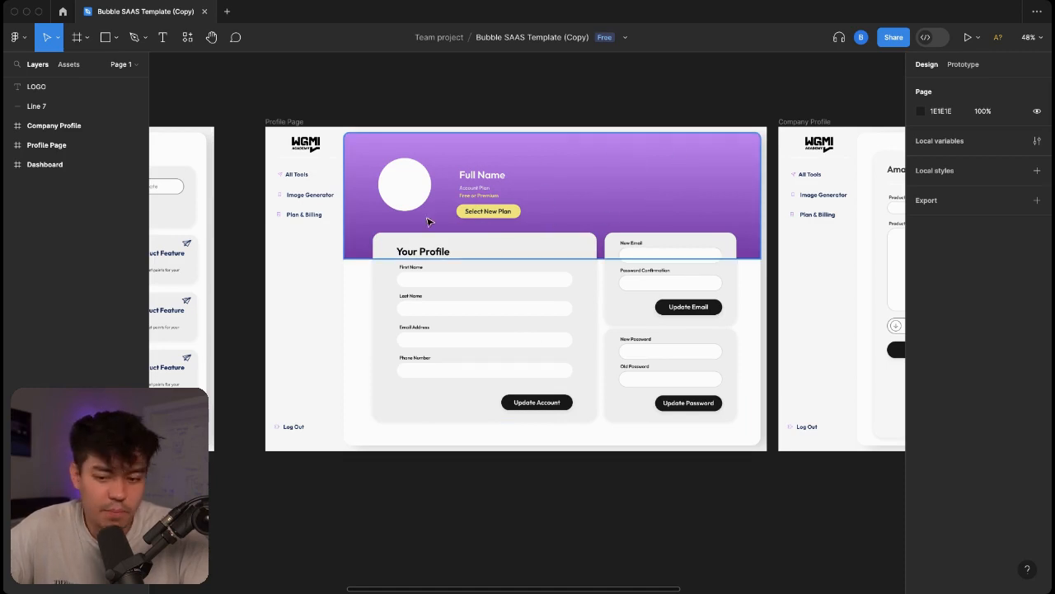
scroll(428, 220, "right", 14)
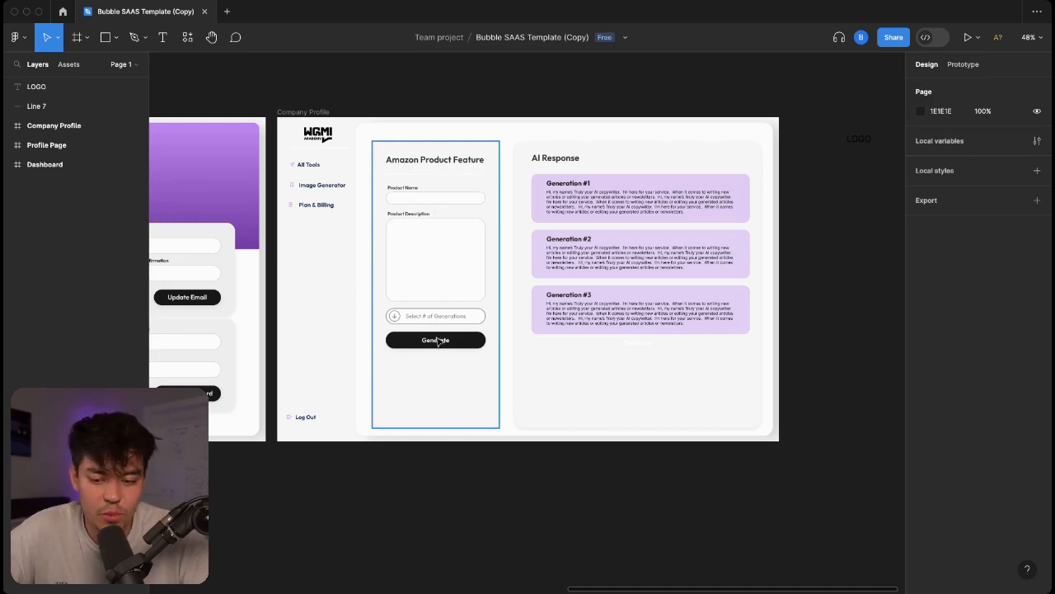
scroll(518, 339, "left", 15)
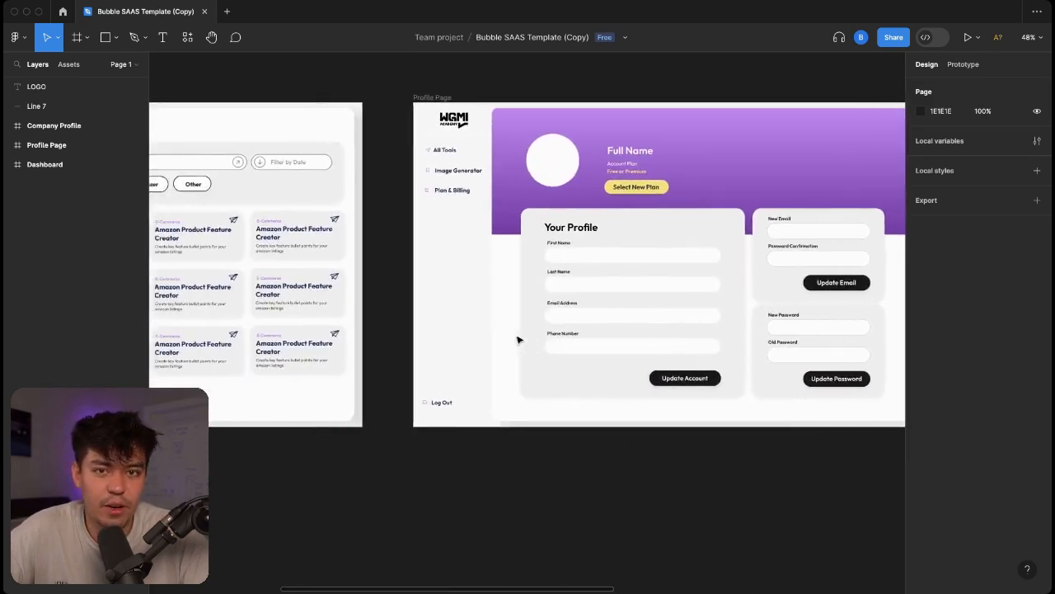
scroll(519, 338, "left", 5)
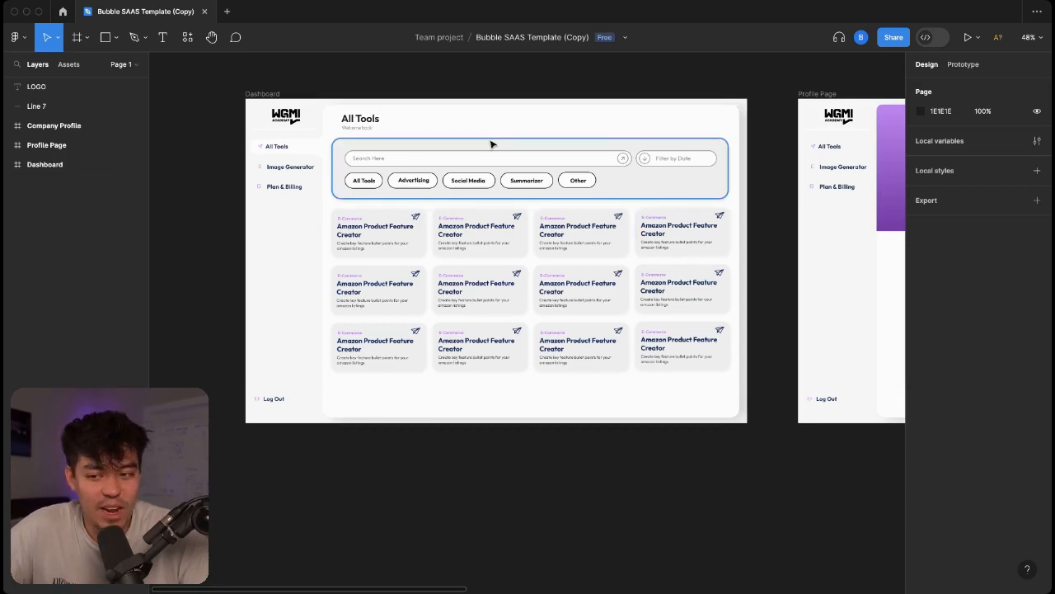
scroll(322, 112, "down", 5)
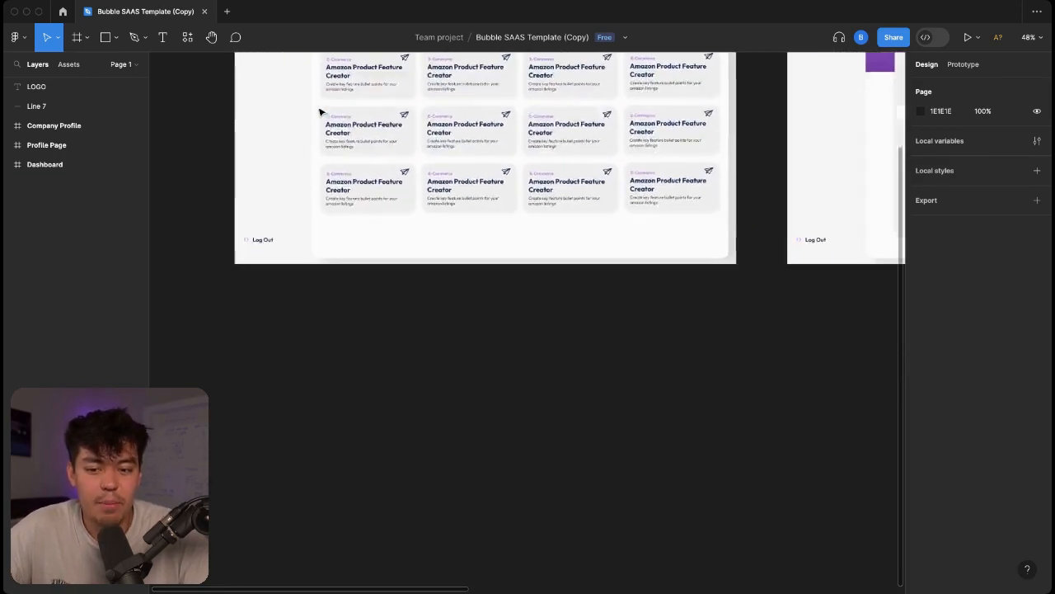
scroll(321, 111, "up", 2)
scroll(322, 111, "right", 2)
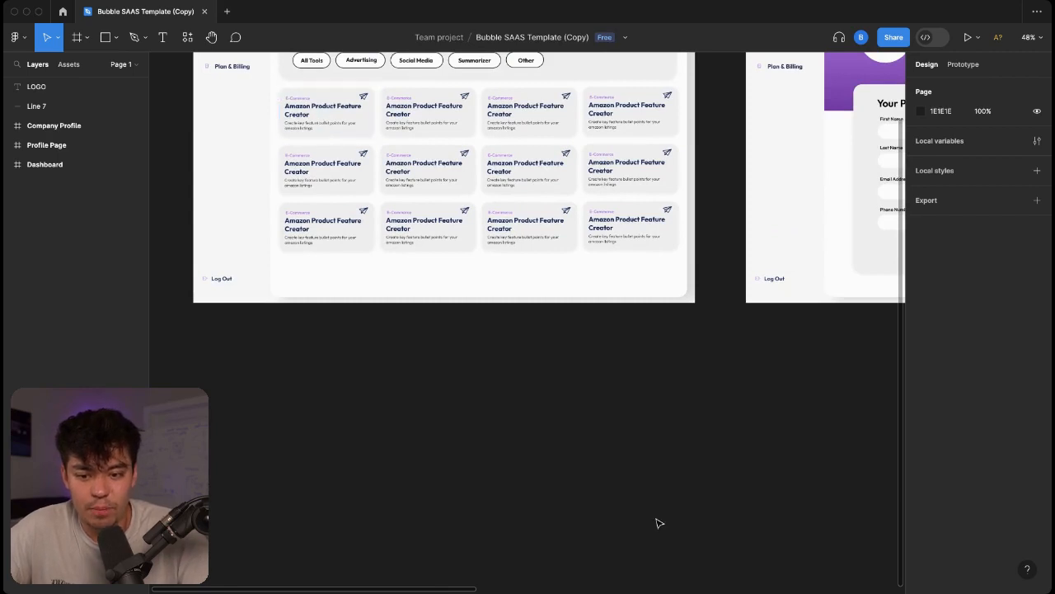
scroll(659, 523, "down", 5)
scroll(660, 522, "up", 1)
scroll(633, 460, "right", 2)
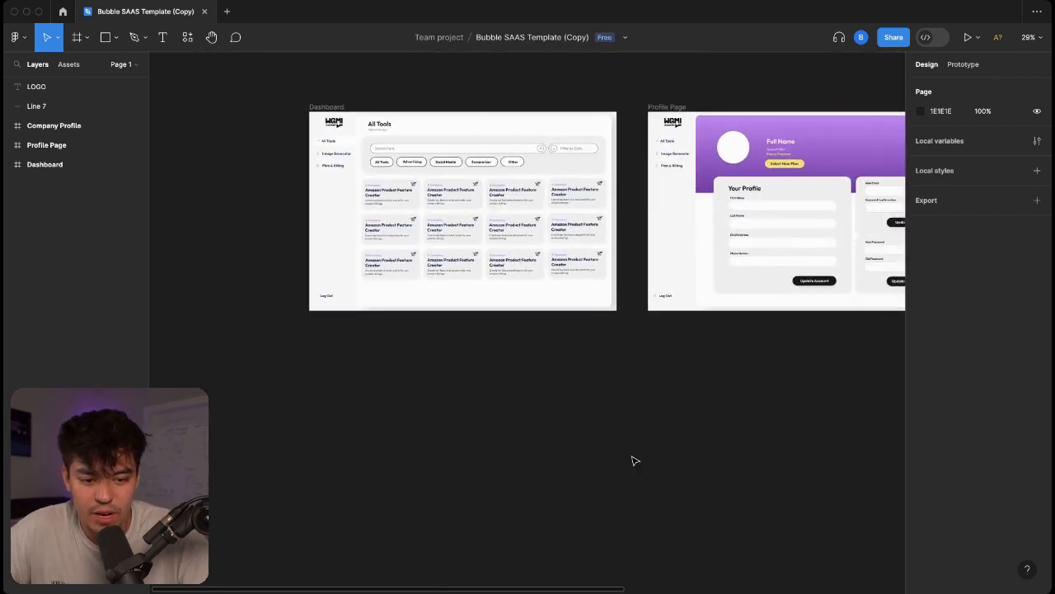
scroll(561, 427, "right", 5)
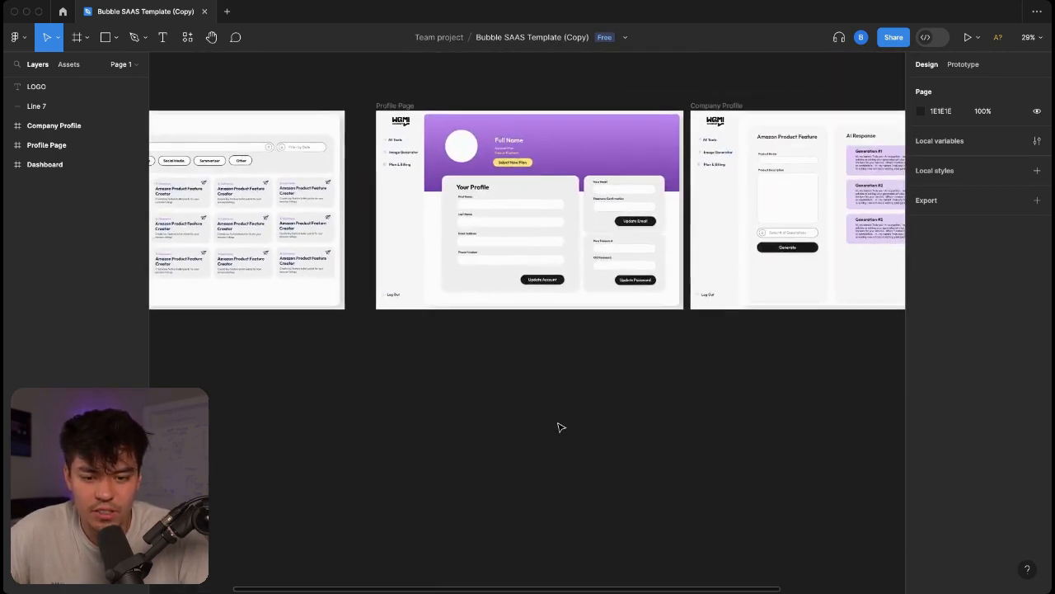
scroll(561, 427, "right", 1)
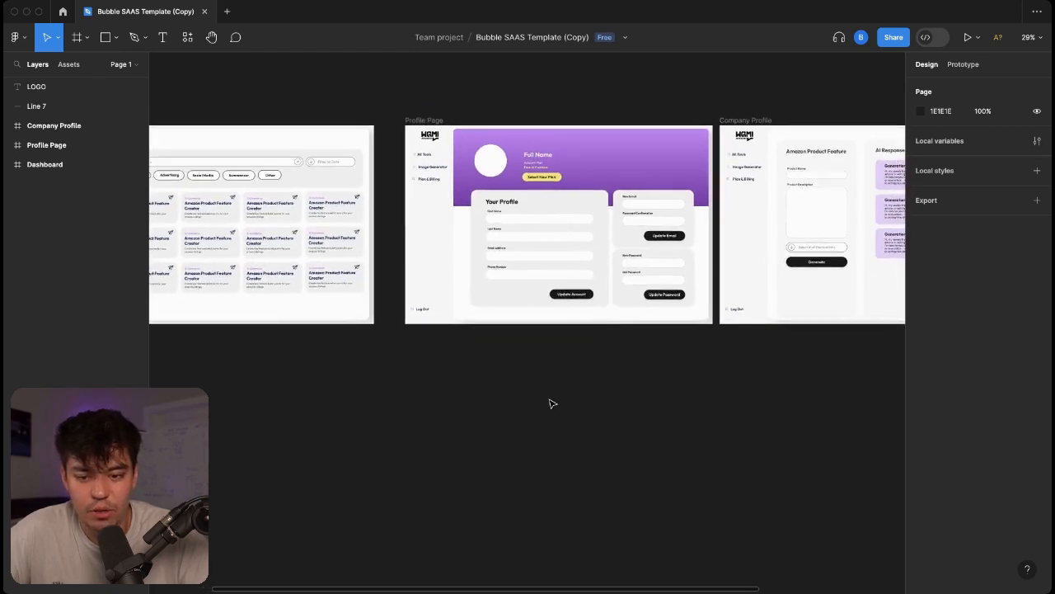
scroll(565, 347, "up", 5)
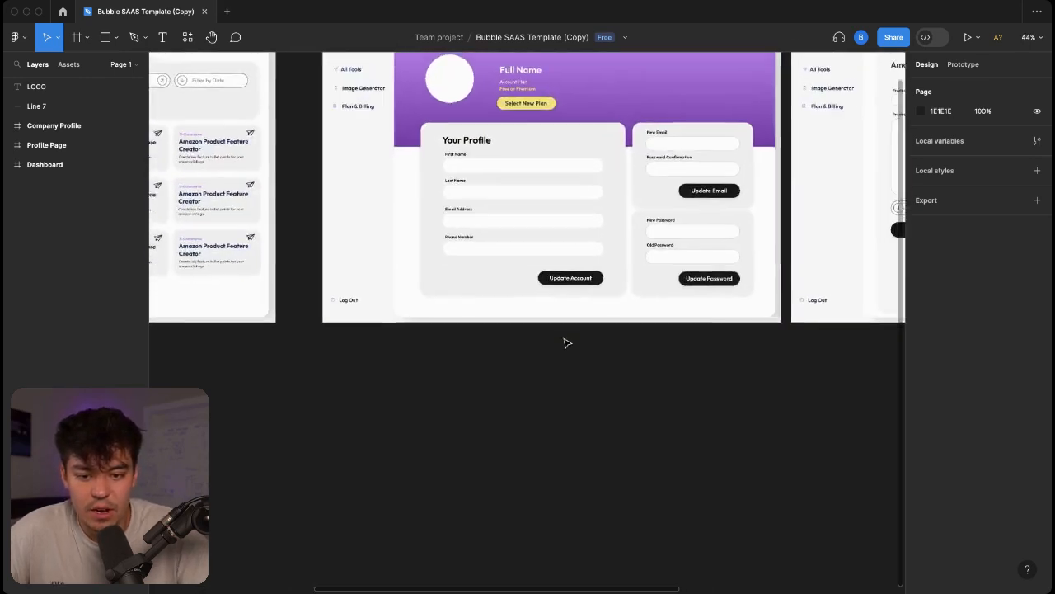
scroll(565, 343, "down", 5)
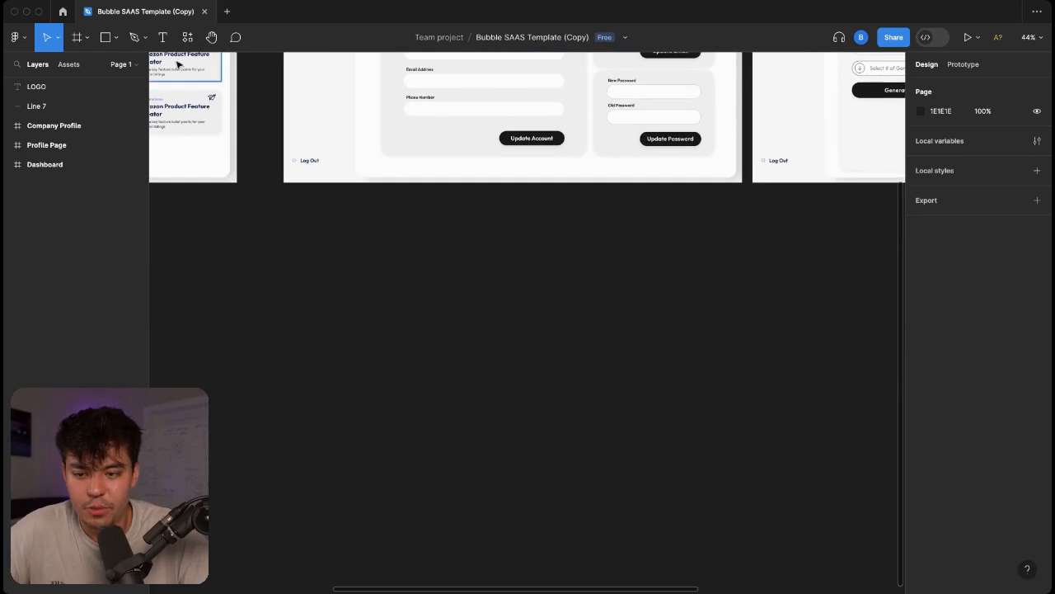
left_click(87, 38)
Draw a new 1728×1046 frame, Frame 6, below the Profile Page.
left_click(77, 65)
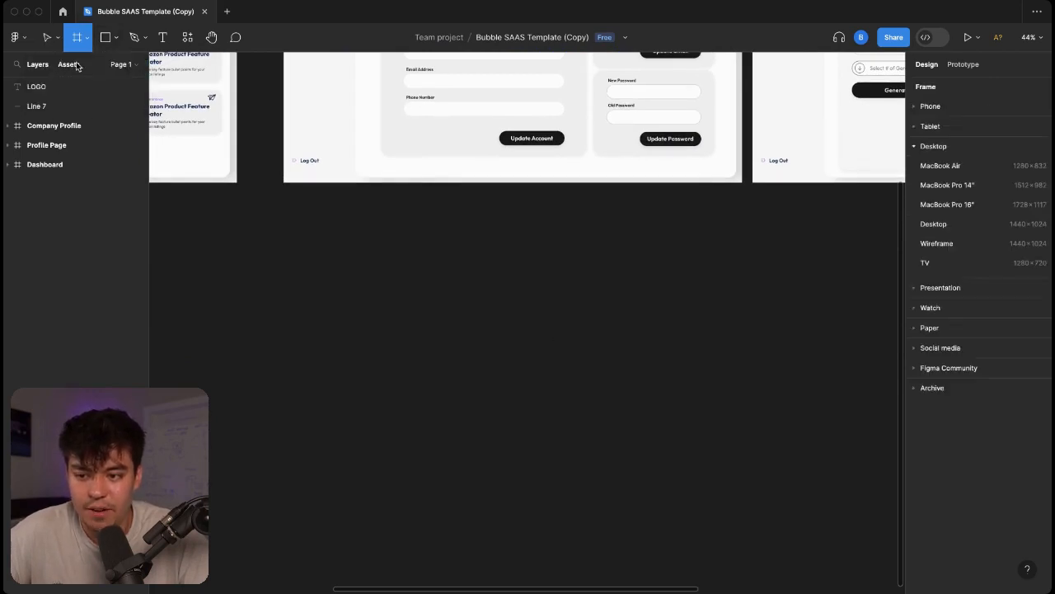
left_click_drag(283, 211, 743, 488)
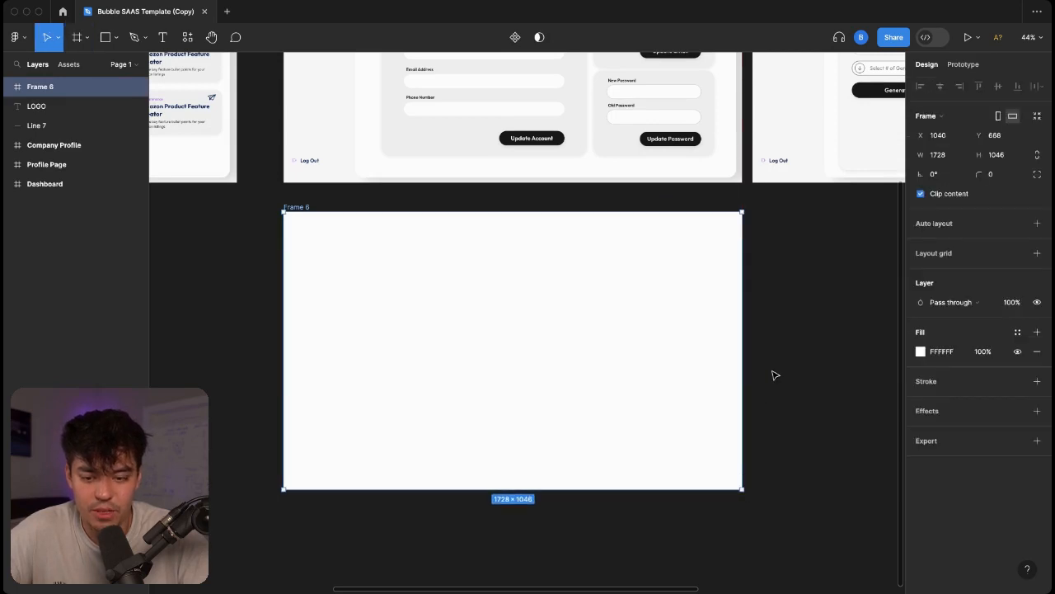
scroll(772, 372, "up", 6)
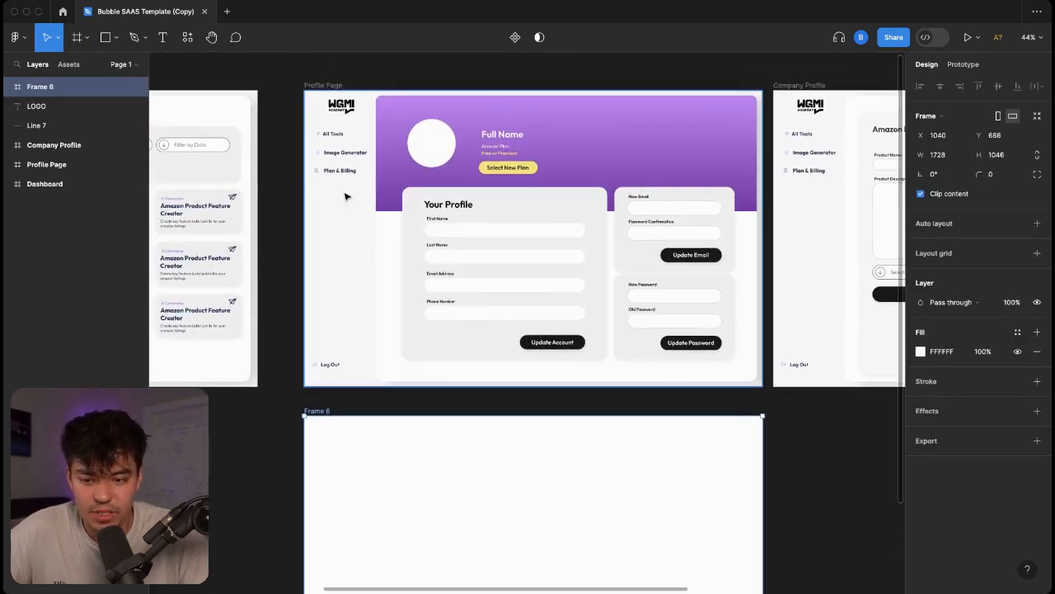
scroll(365, 316, "down", 4)
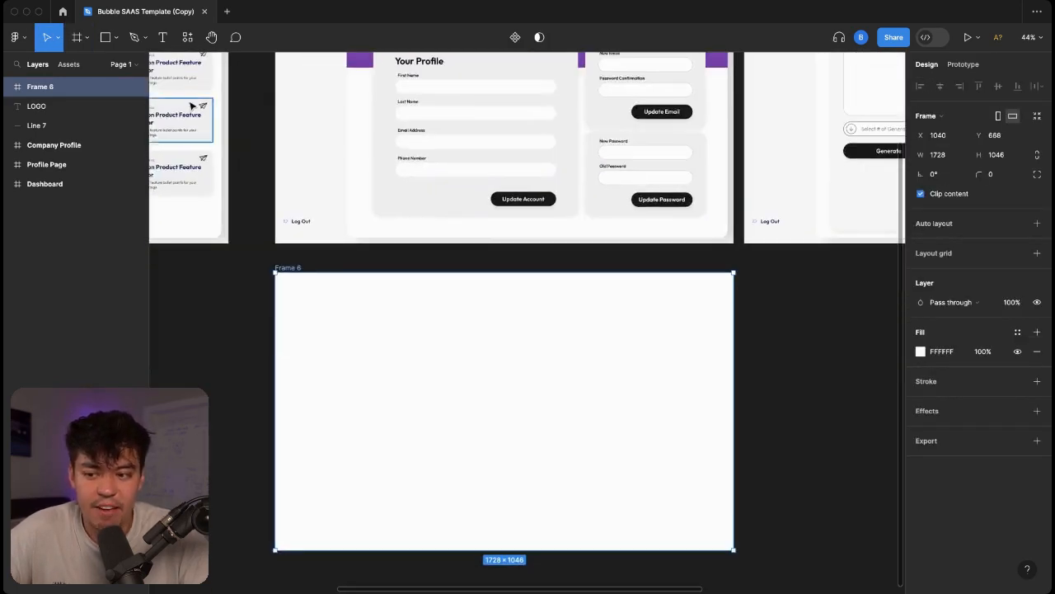
Draw a tall 309×966 grey sidebar rectangle along Frame 6's left edge.
left_click(117, 44)
left_click(97, 67)
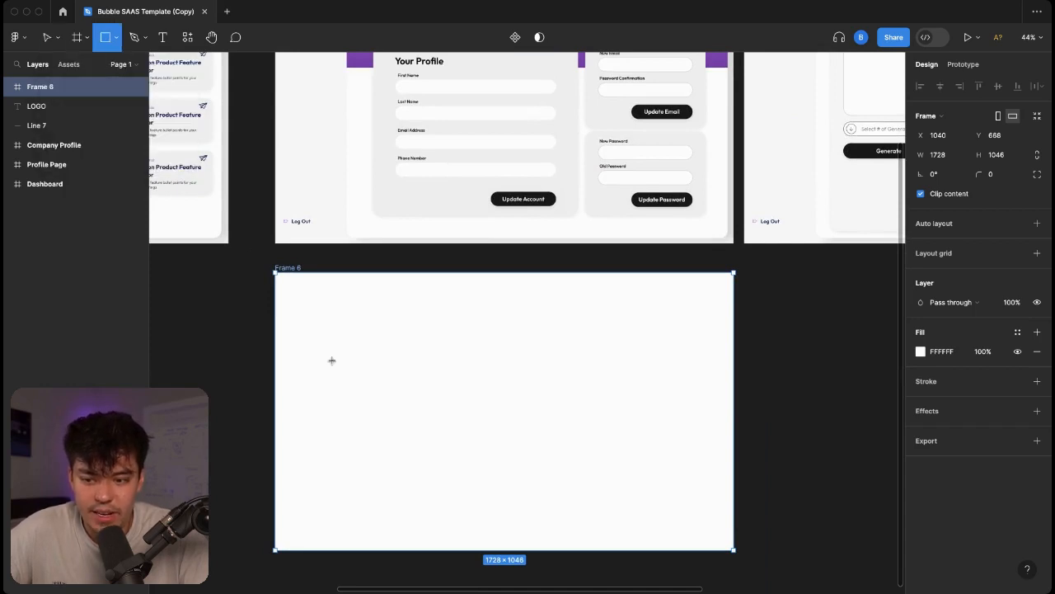
mouse_move(283, 282)
left_mouse_down()
mouse_move(346, 431)
mouse_move(370, 519)
mouse_move(364, 539)
left_mouse_up()
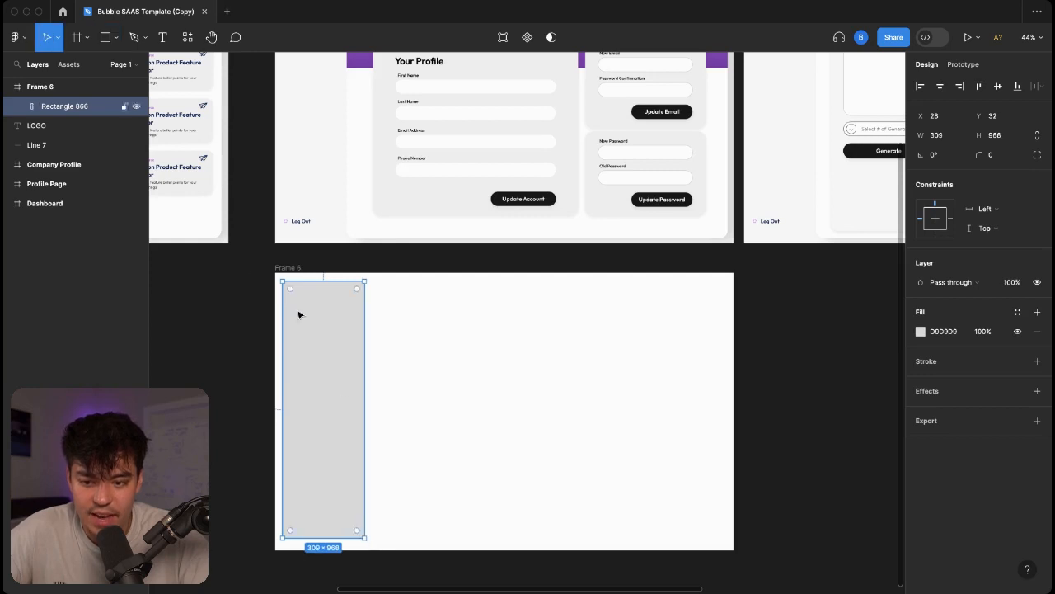
Add an 'All Tools' text label at the top of the sidebar.
left_click(222, 280)
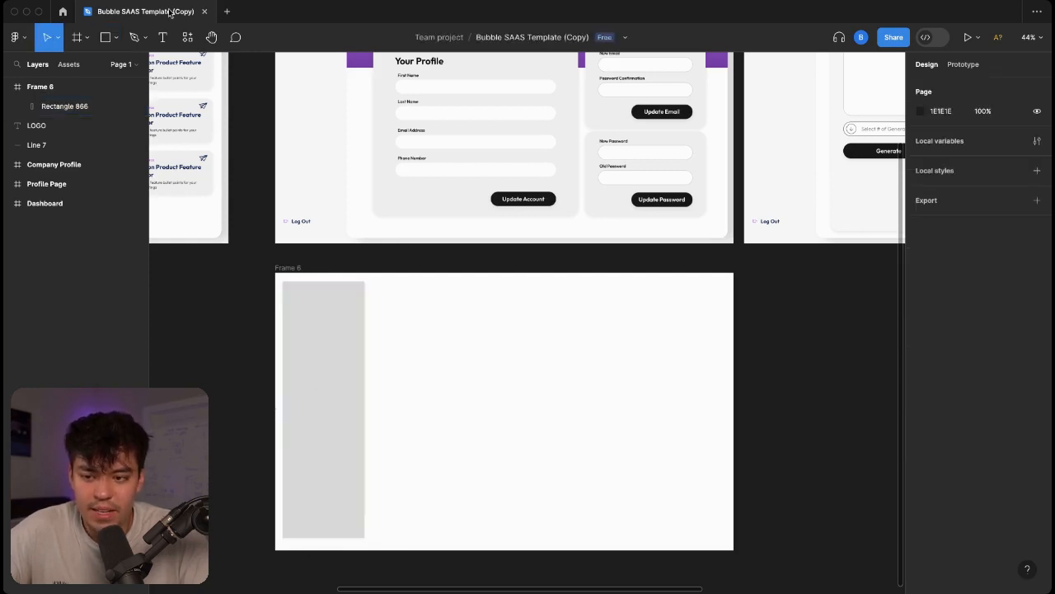
left_click(163, 36)
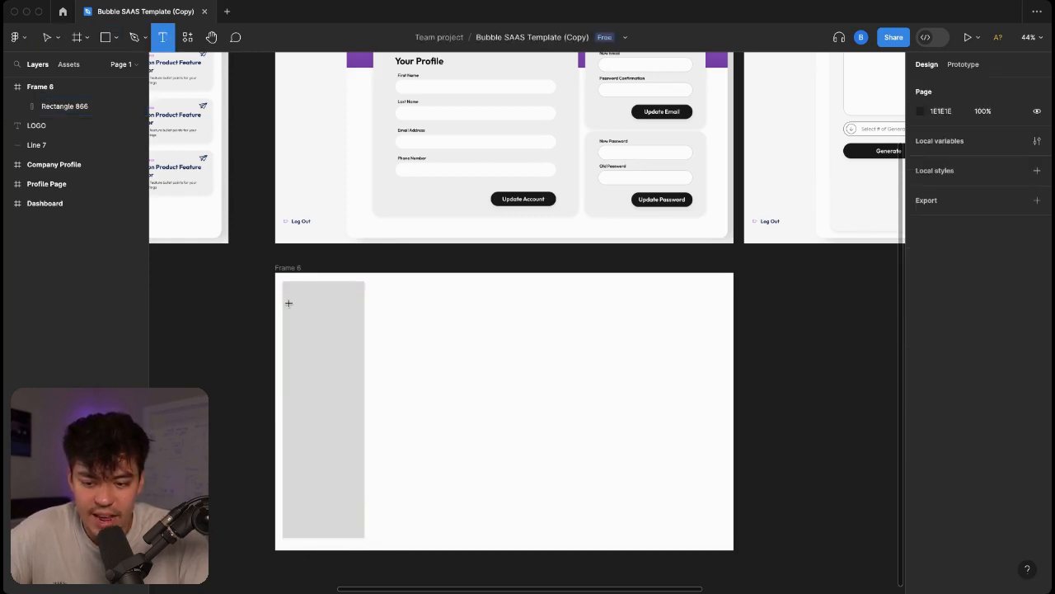
left_click_drag(289, 300, 353, 316)
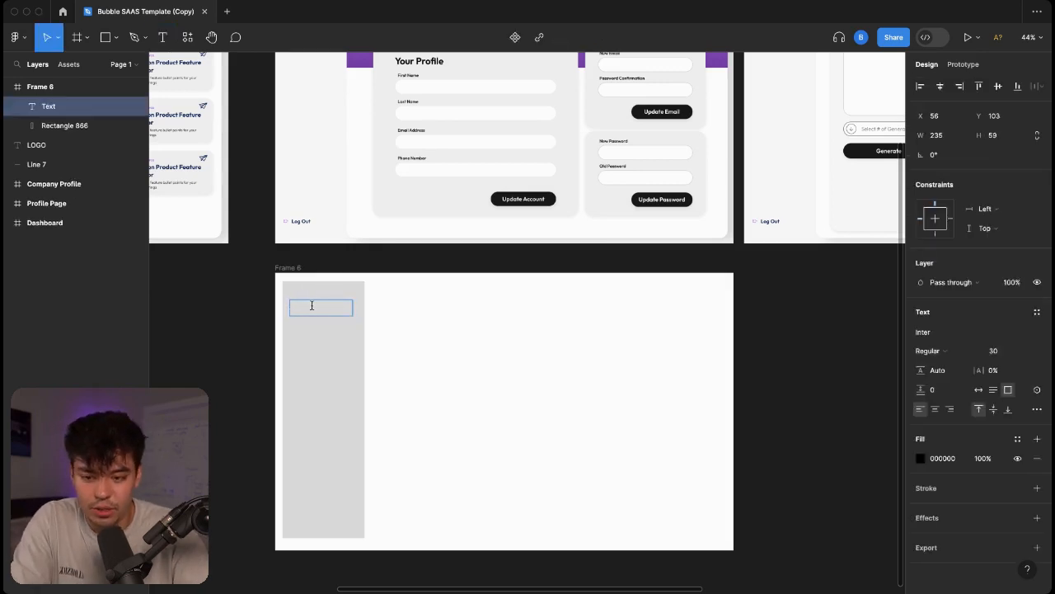
type("Dashb")
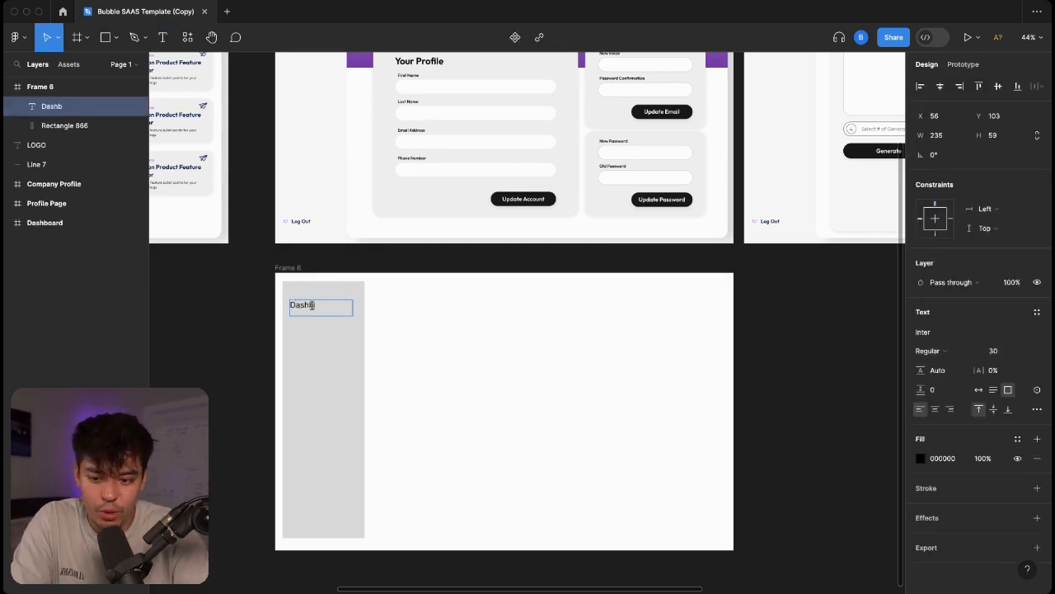
key("BackSpace")
type("All Tools")
key("Escape")
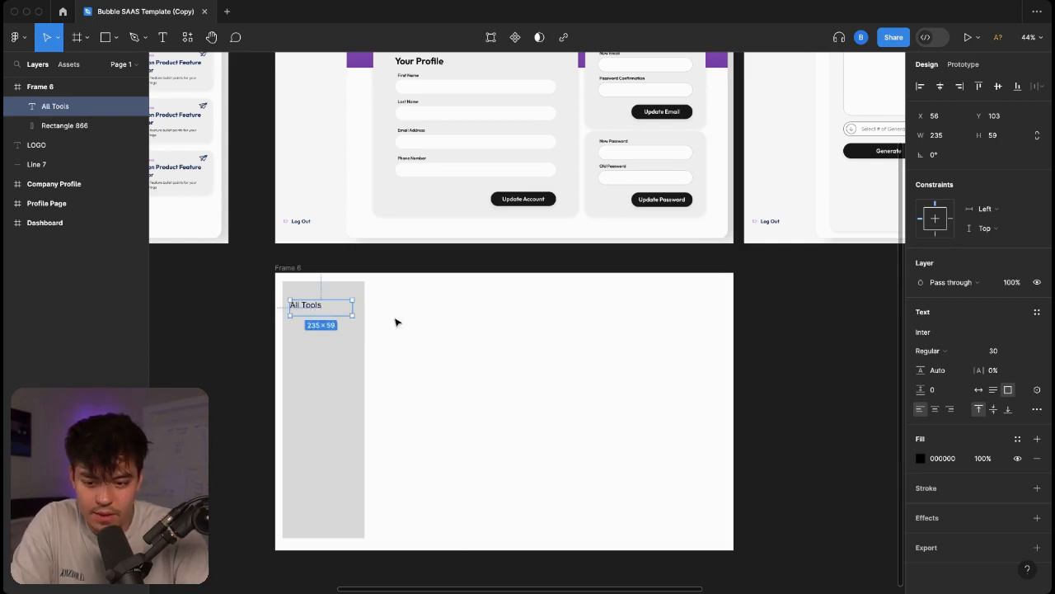
key("Escape")
Duplicate All Tools below itself and retype the copy as 'Image Generator'.
left_click(318, 307)
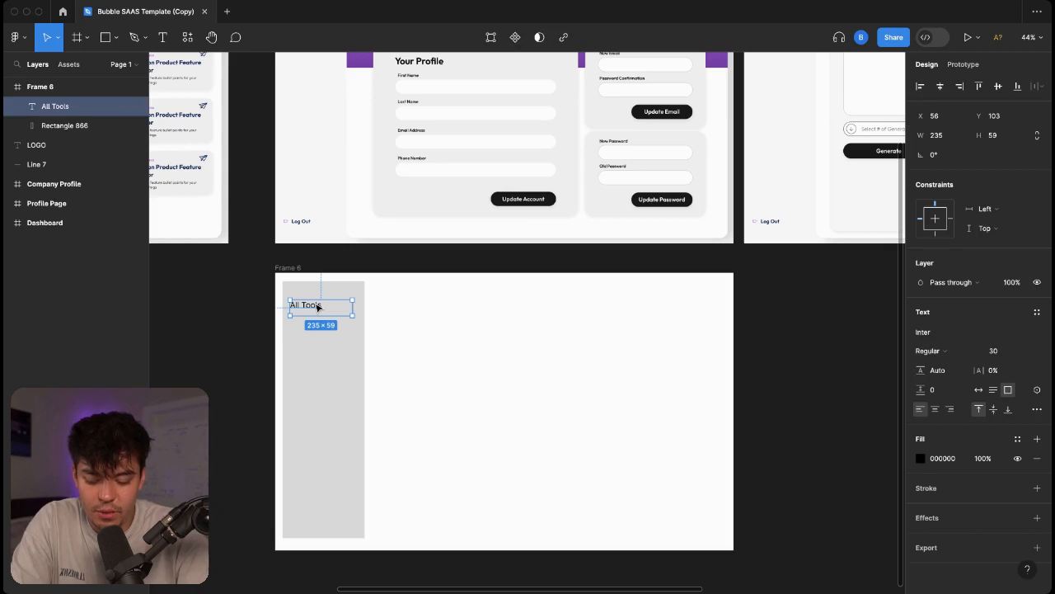
key("ctrl+d")
mouse_move(318, 307)
left_mouse_down()
mouse_move(306, 322)
mouse_move(314, 316)
left_mouse_up()
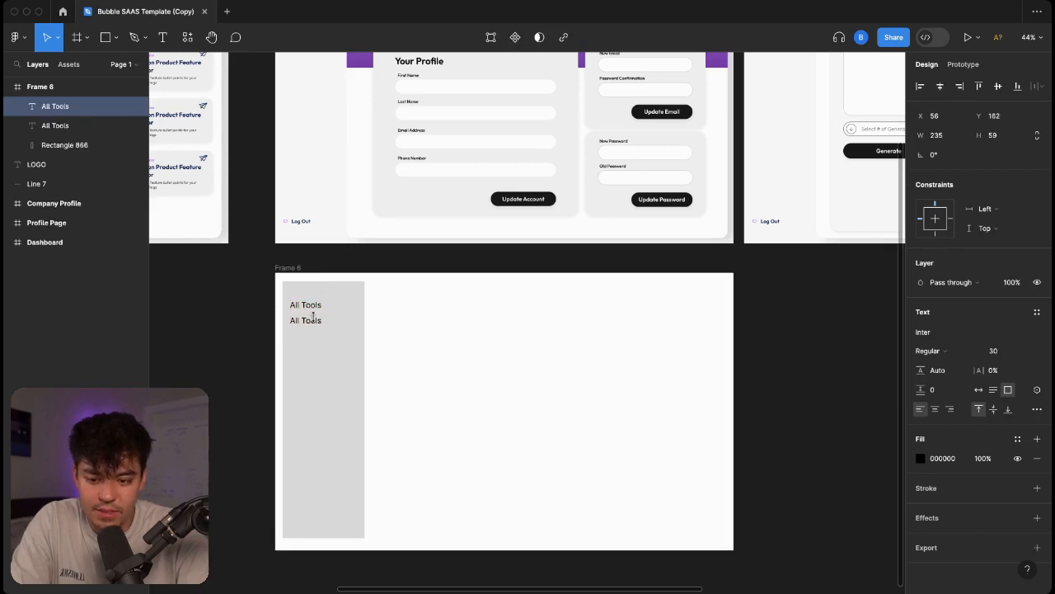
double_click(305, 320)
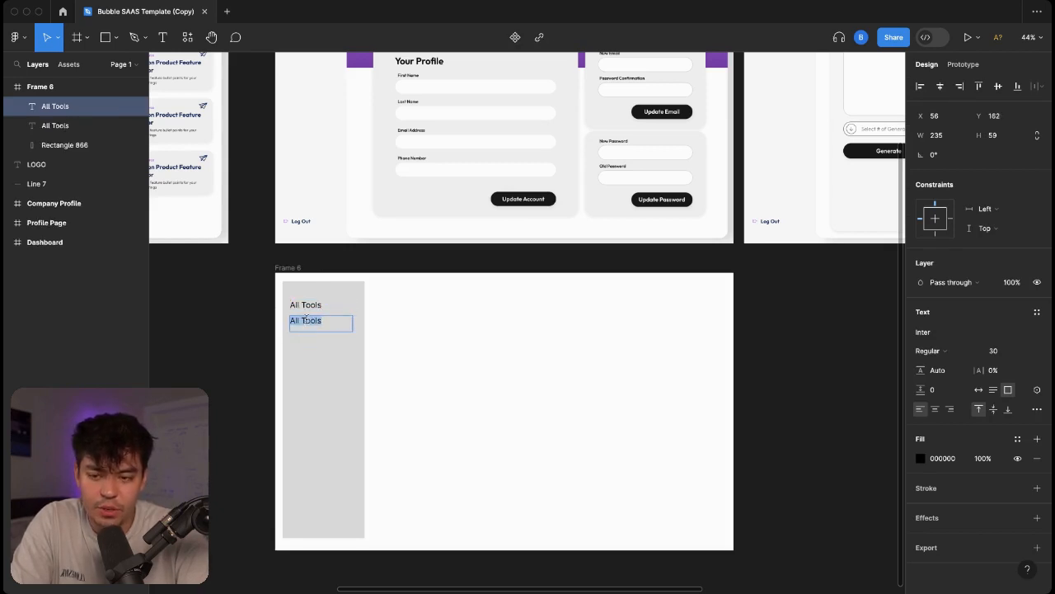
type("Image Generator")
key("BackSpace")
key("BackSpace")
type("erator")
key("Escape")
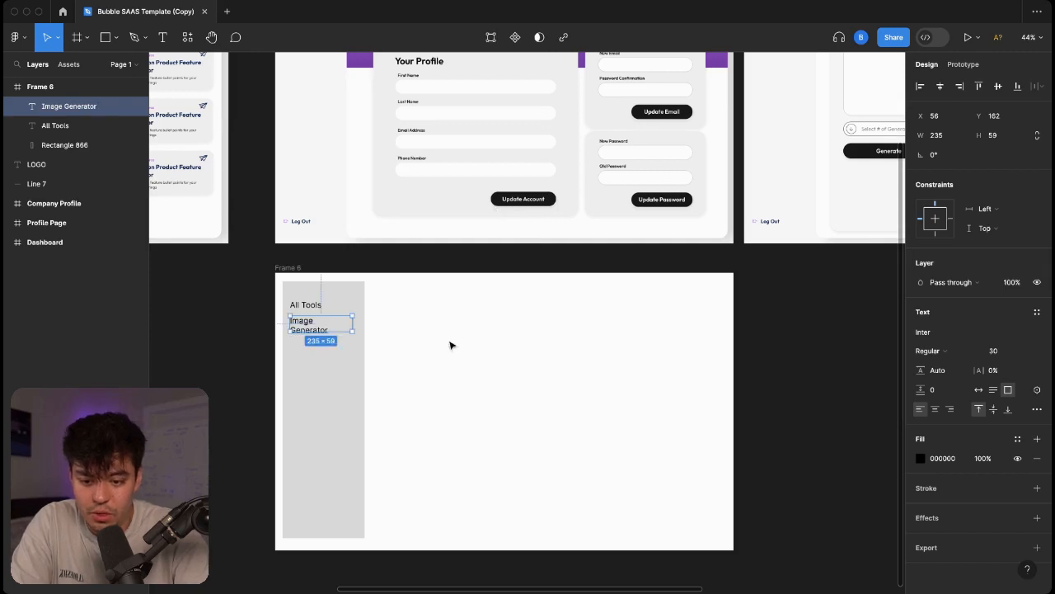
scroll(332, 332, "up", 5)
scroll(365, 330, "down", 2)
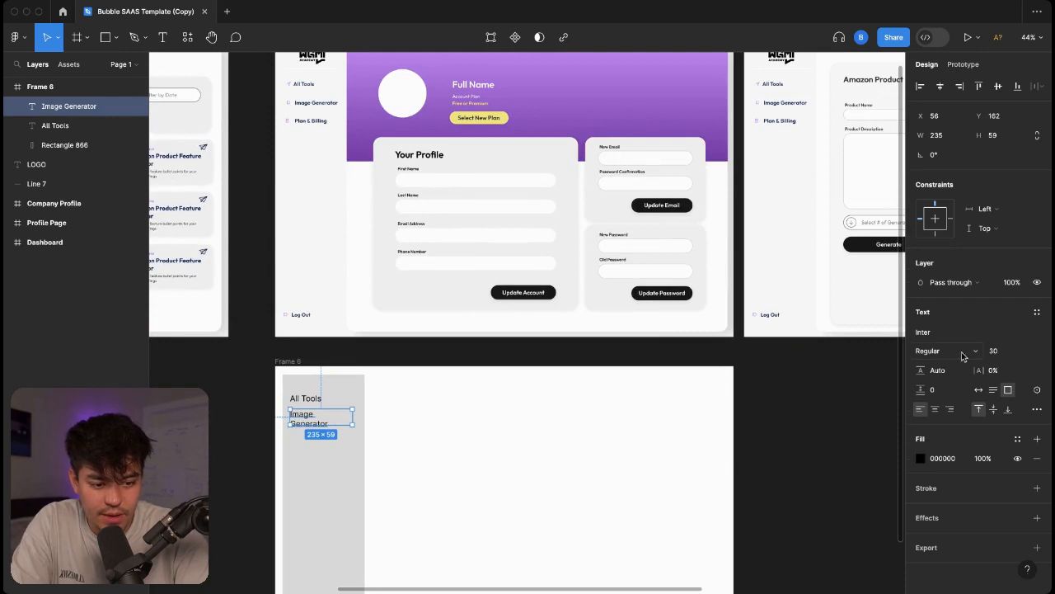
Set the Image Generator and All Tools labels to font size 24.
left_click(1024, 354)
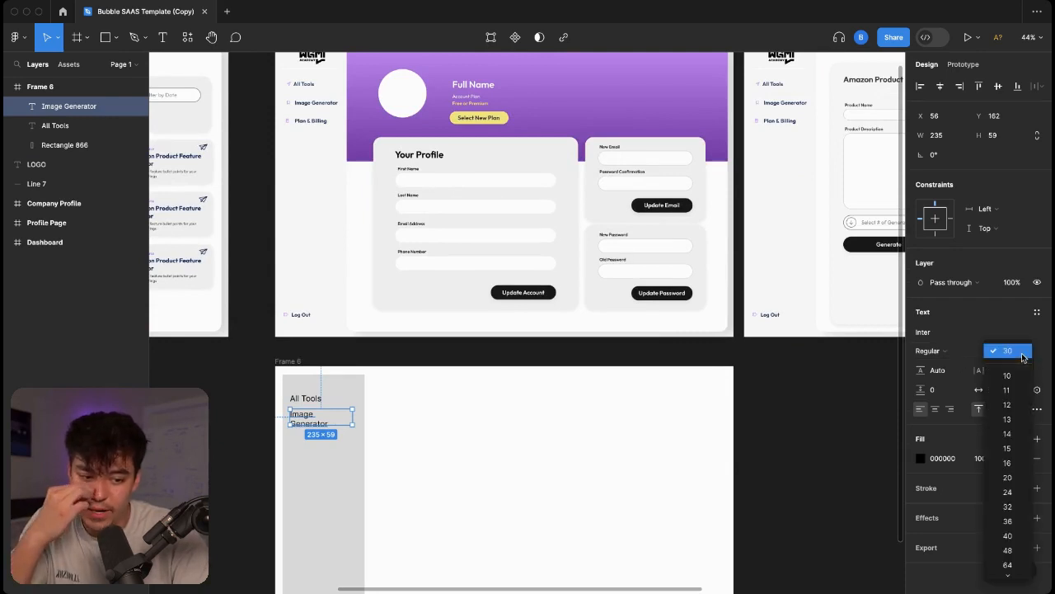
left_click(1020, 491)
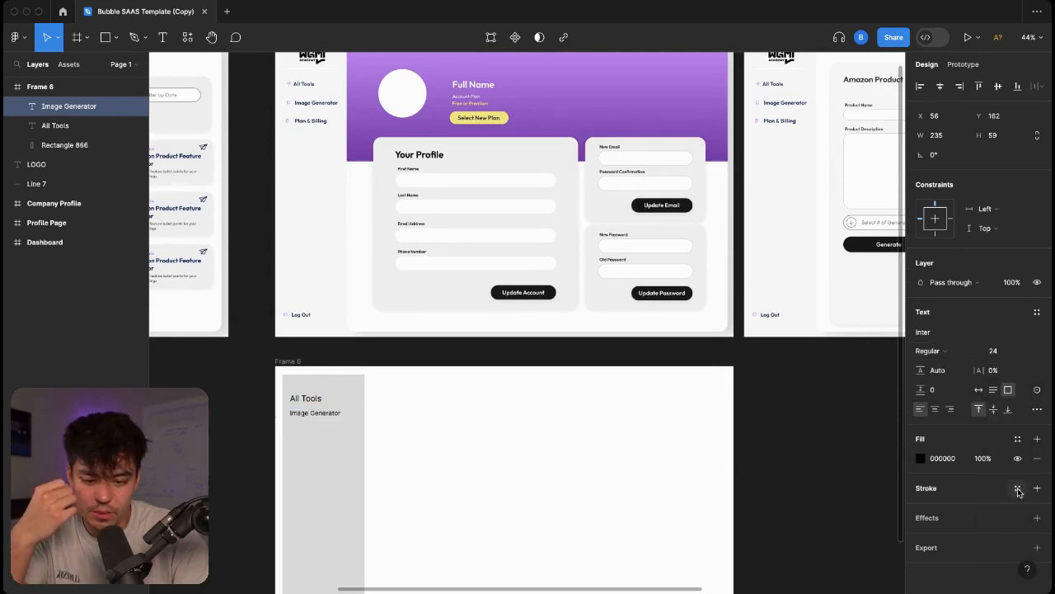
left_click(314, 401)
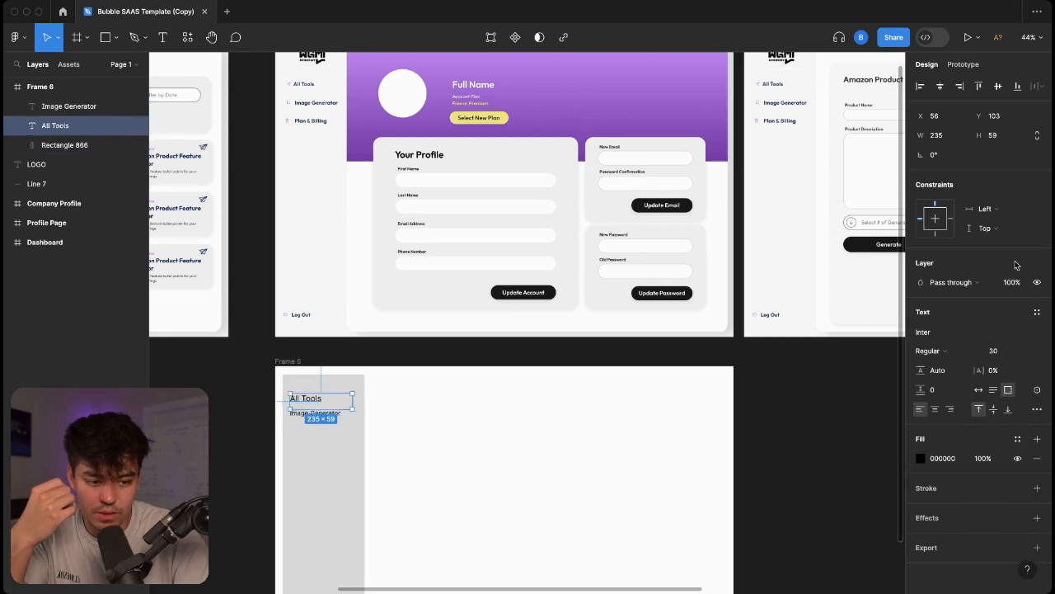
left_click(1024, 354)
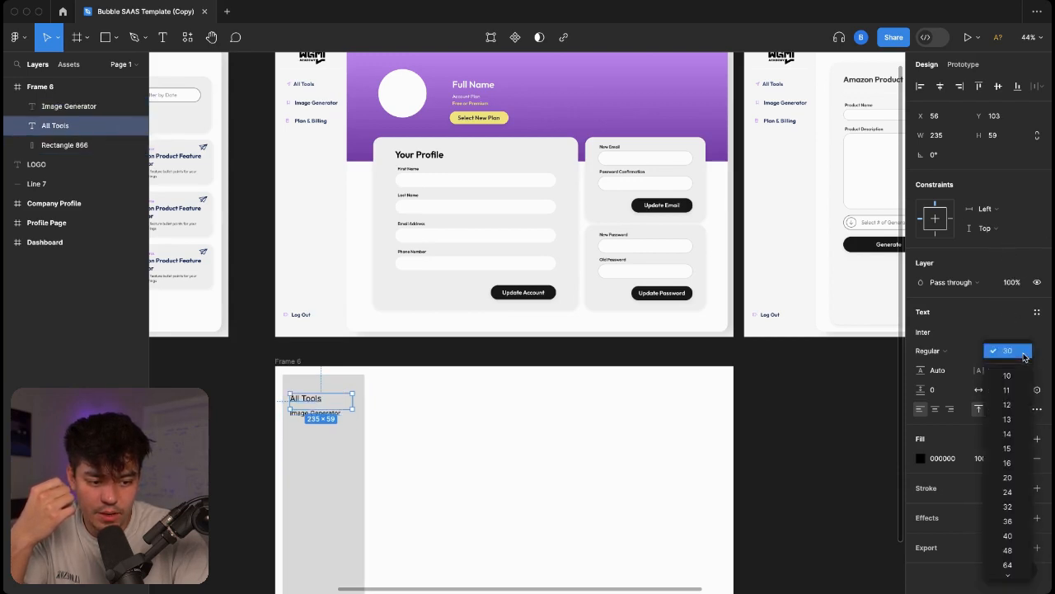
left_click(1022, 493)
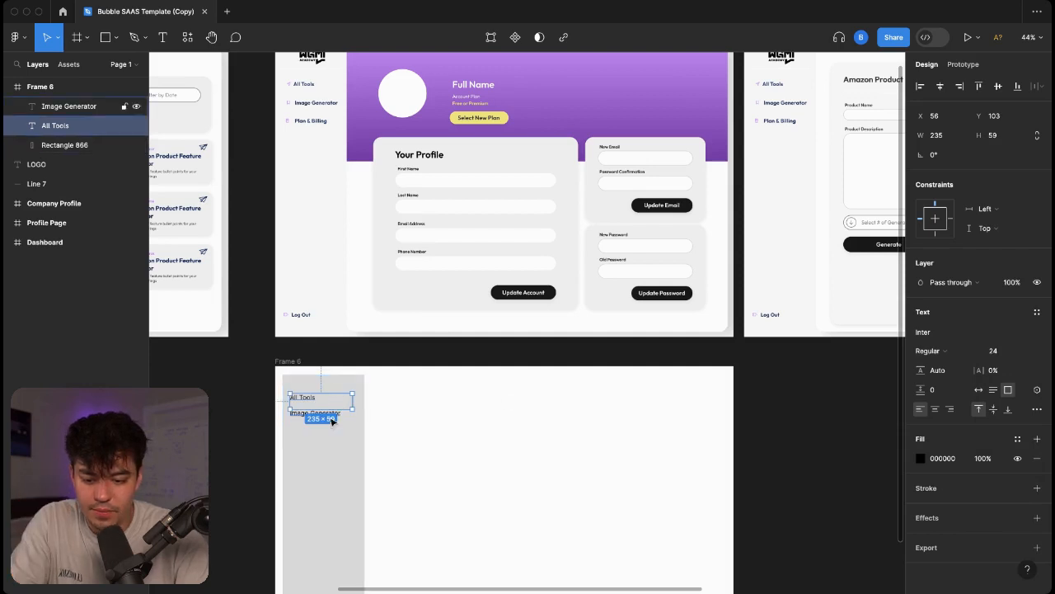
left_click(415, 447)
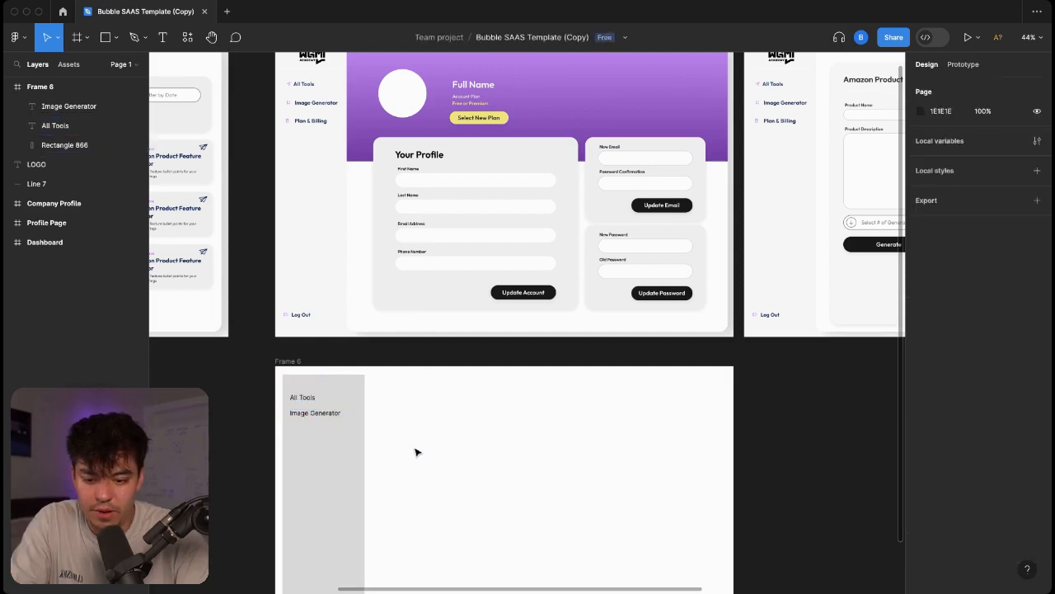
Duplicate Image Generator below itself and retype the copy as 'Plan & Billing'.
left_click(314, 416)
key("super+d")
left_click_drag(313, 419, 313, 437)
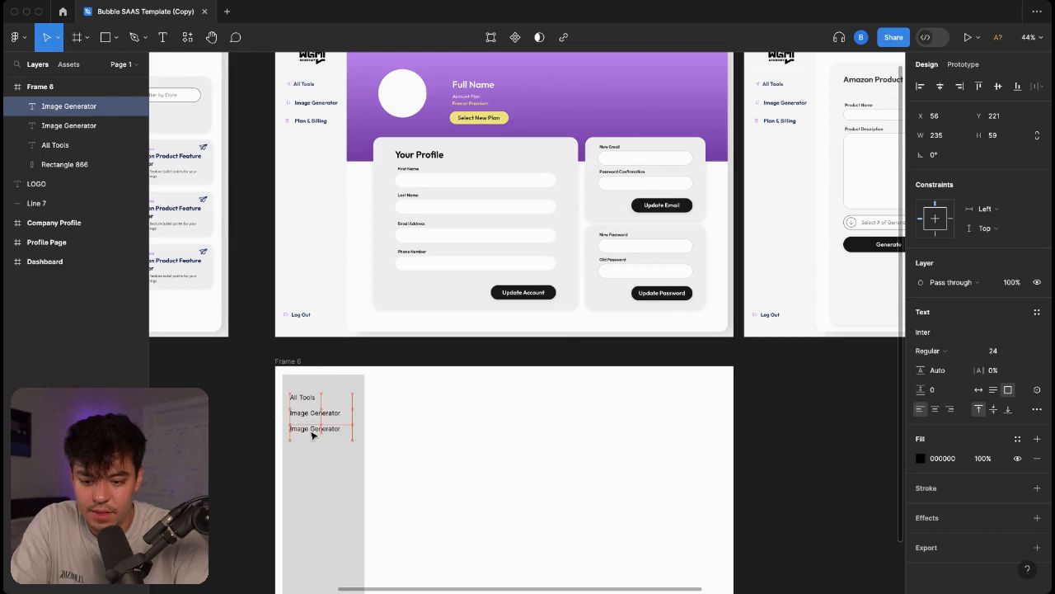
double_click(311, 431)
type("Plan & N")
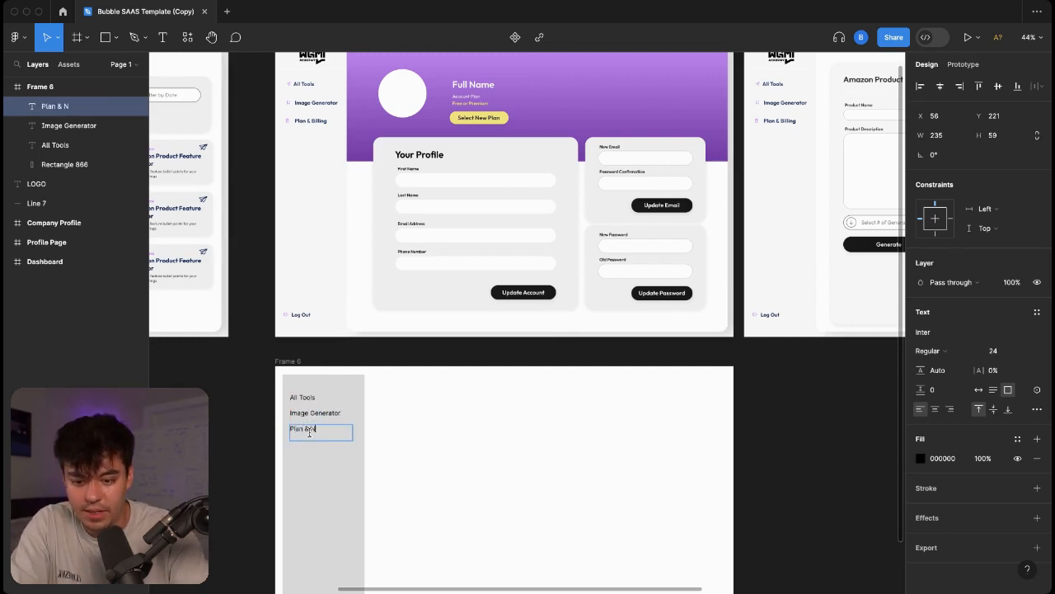
key("BackSpace")
type("Billing")
key("Escape")
scroll(305, 371, "down", 3)
Duplicate Plan & Billing to the sidebar's bottom and retype it as 'Log Out'.
key("super+d")
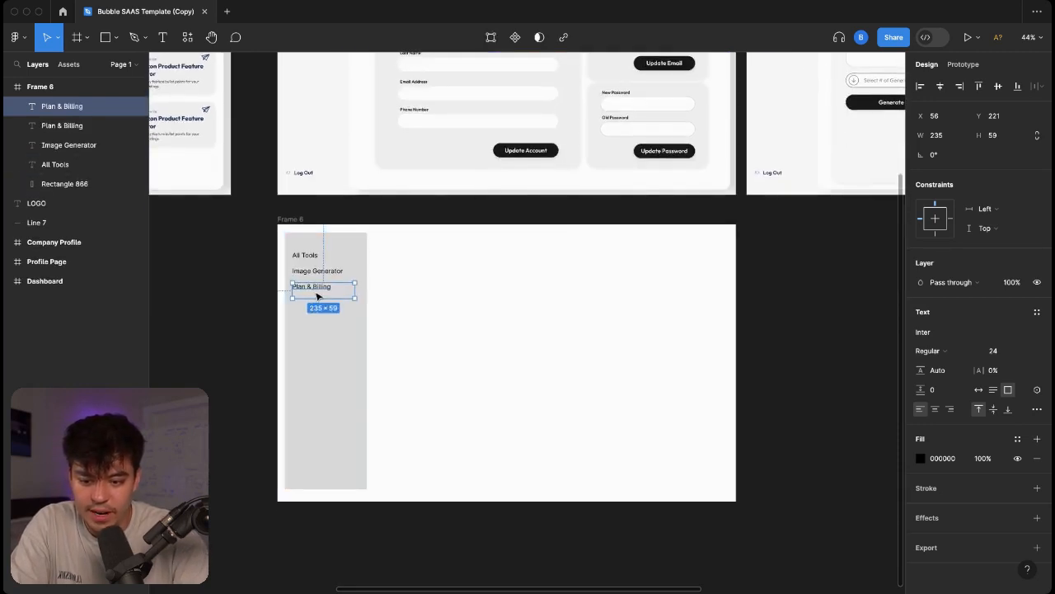
left_click_drag(319, 293, 317, 463)
double_click(315, 461)
type("Log Out")
key("Escape")
scroll(469, 415, "up", 4)
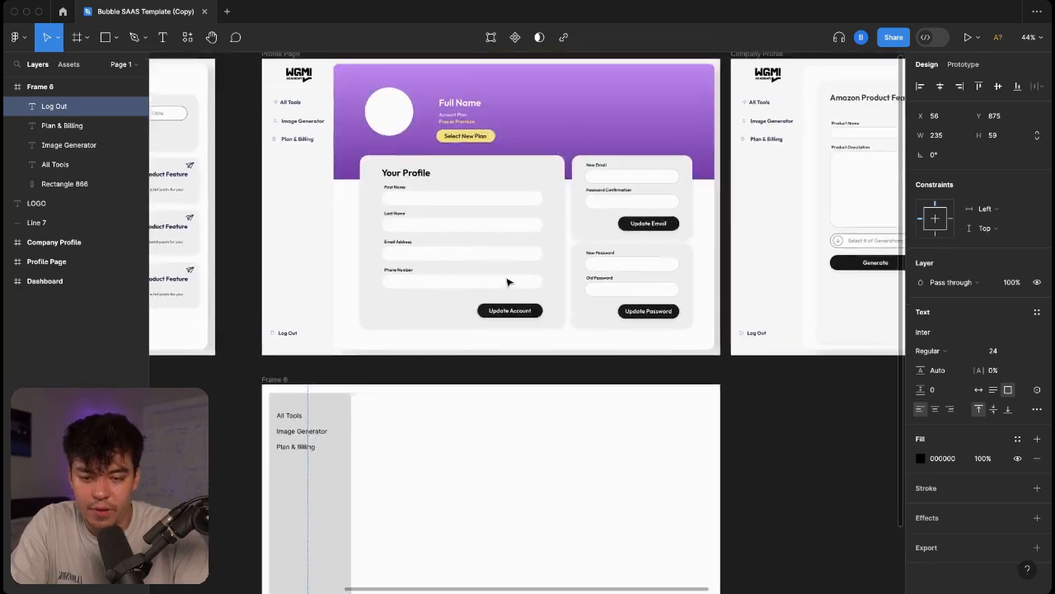
scroll(507, 282, "down", 2)
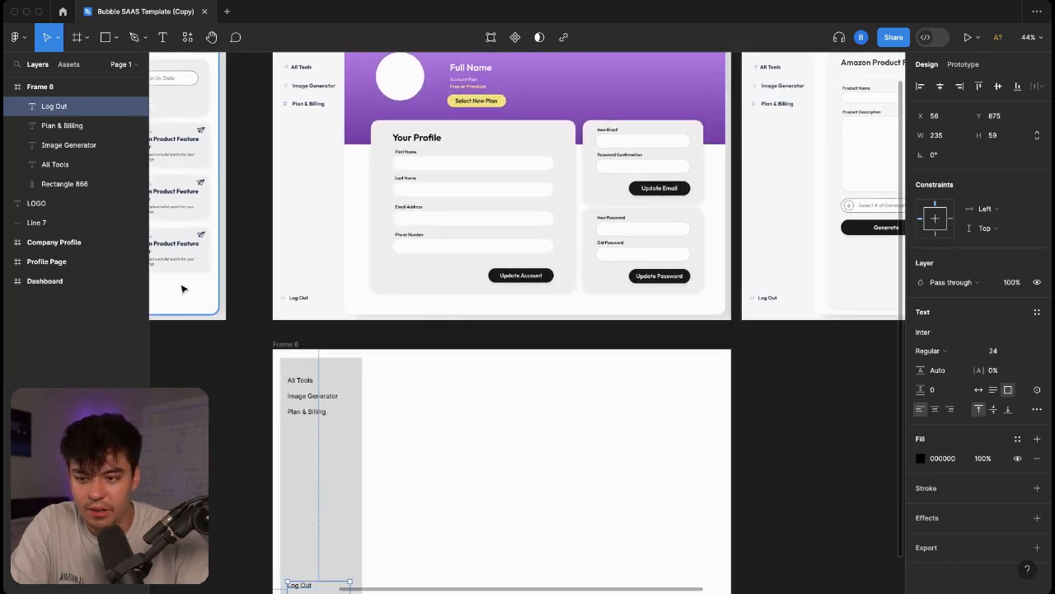
left_click(105, 38)
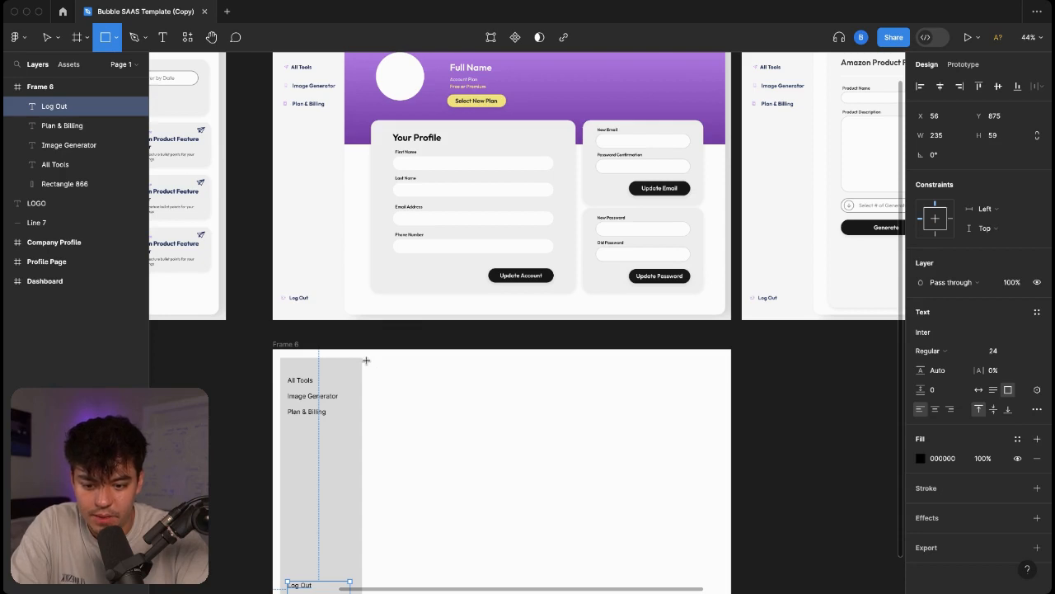
Draw a 1323×435 grey header rectangle across Frame 6's top beside the sidebar.
left_click_drag(366, 360, 716, 477)
left_click(734, 464)
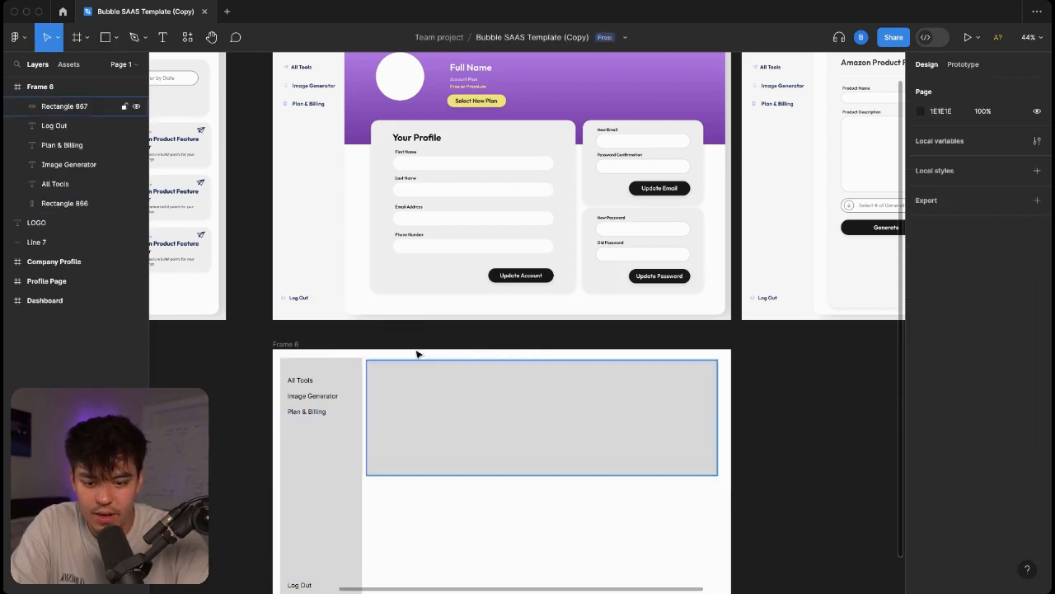
left_click_drag(436, 431, 440, 430)
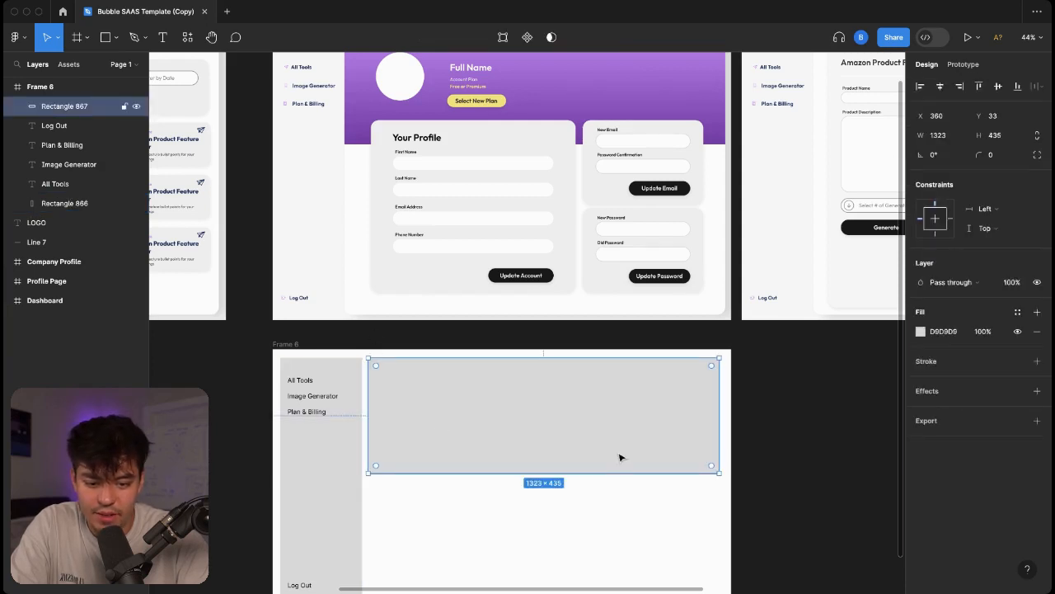
left_click(775, 413)
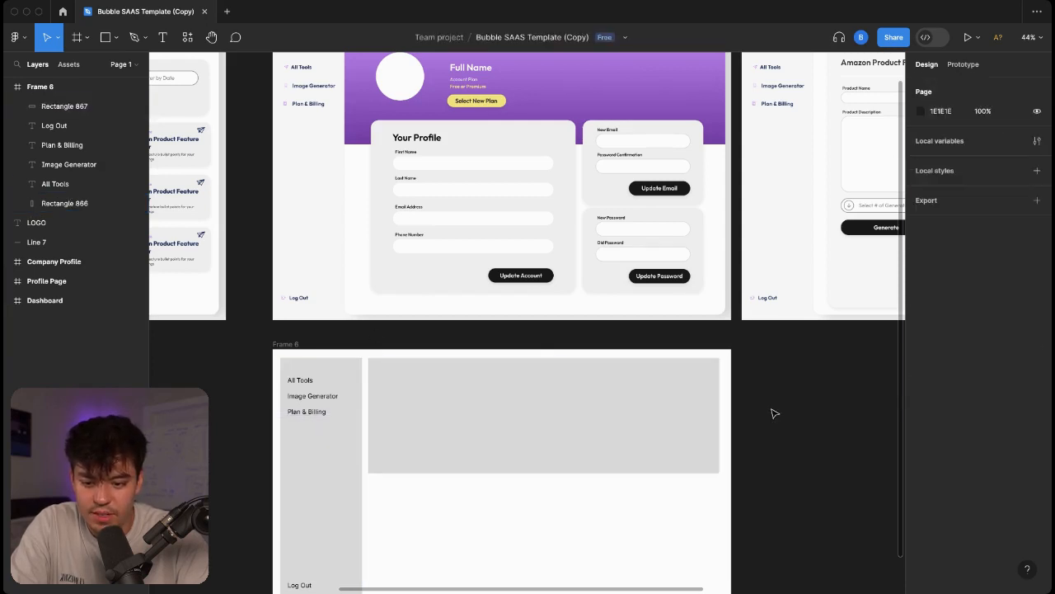
Duplicate All Tools to the sidebar top and retype the copy as 'LOGO HERE'.
left_click(313, 385)
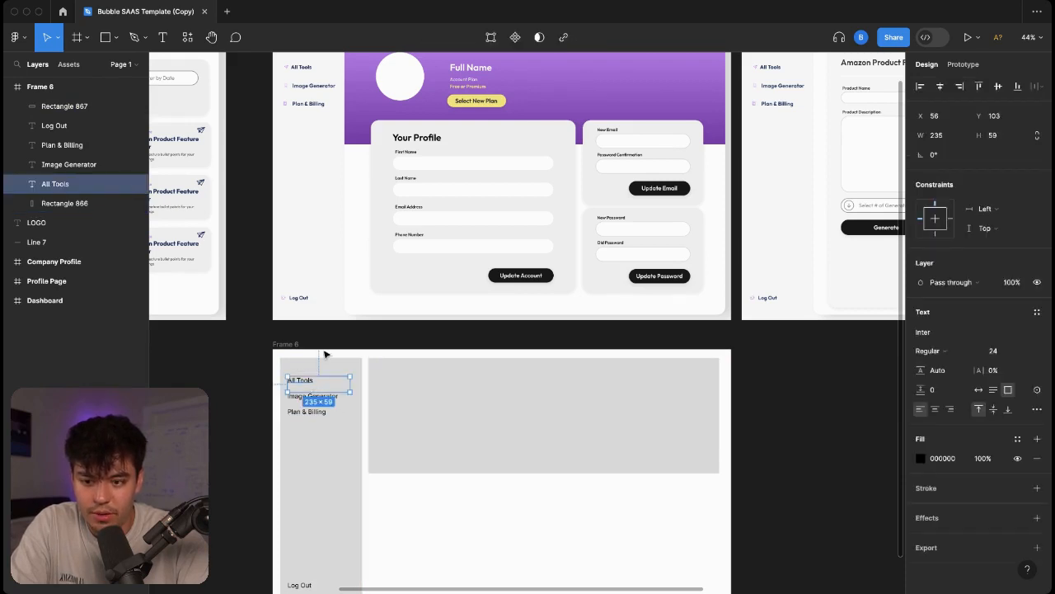
scroll(332, 339, "up", 4)
scroll(337, 323, "down", 5)
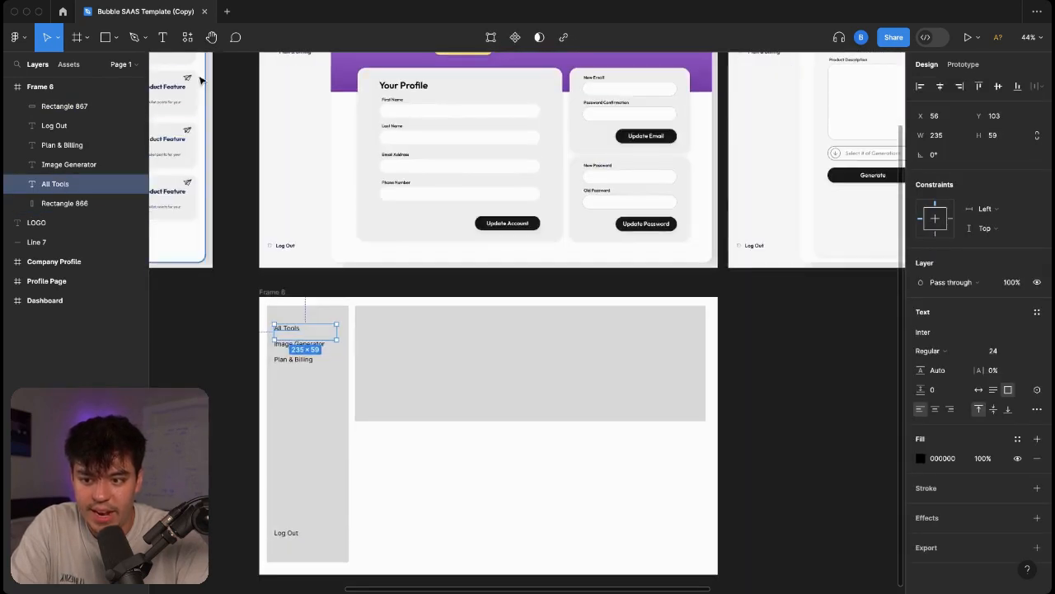
scroll(385, 237, "down", 1)
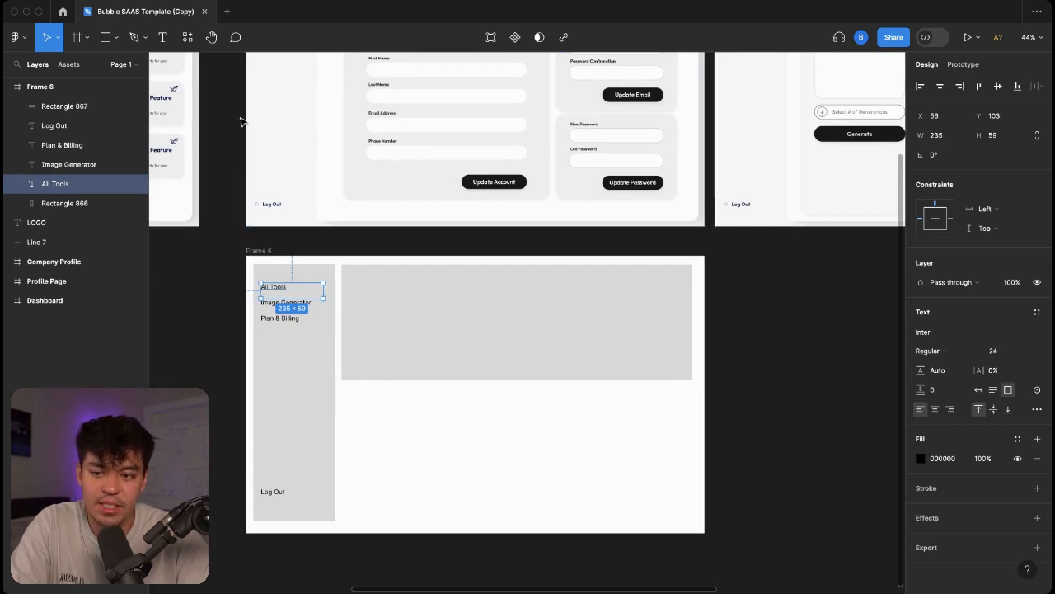
scroll(285, 210, "up", 4)
scroll(306, 233, "down", 3)
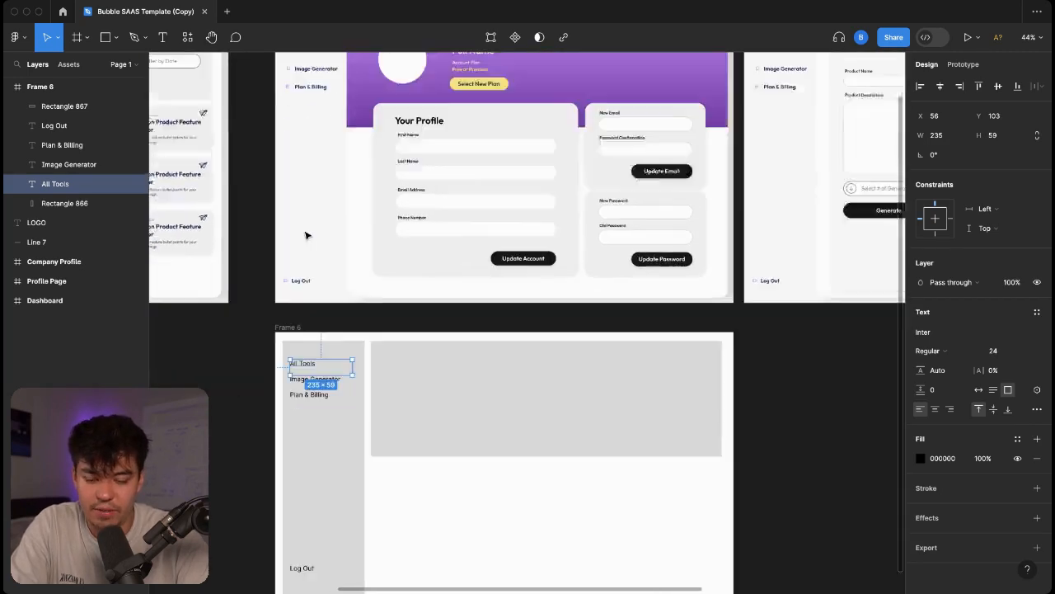
key("super+d")
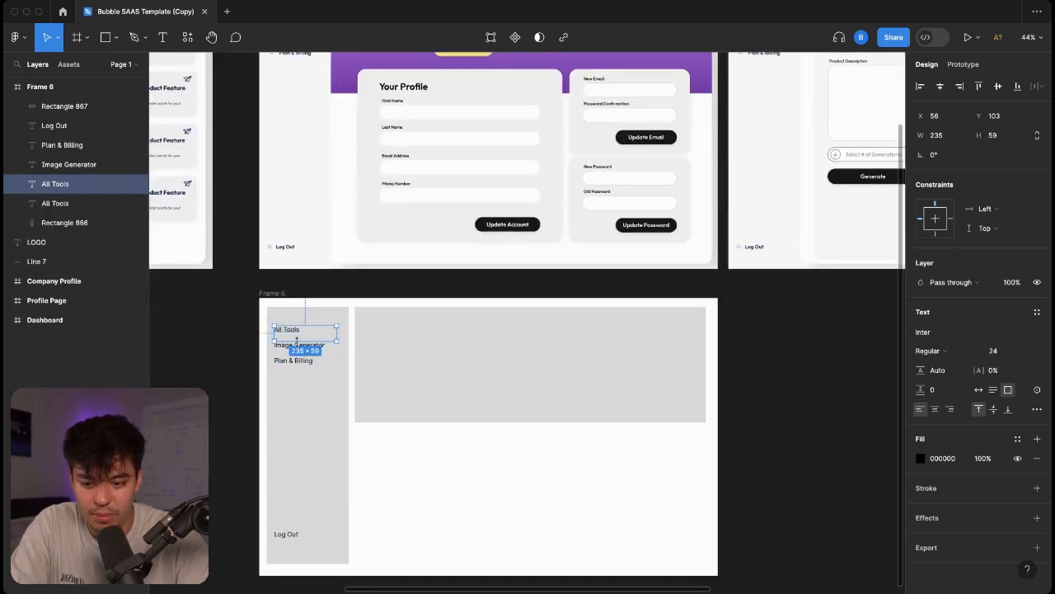
mouse_move(290, 333)
left_mouse_down()
mouse_move(301, 314)
mouse_move(290, 321)
left_mouse_up()
double_click(290, 318)
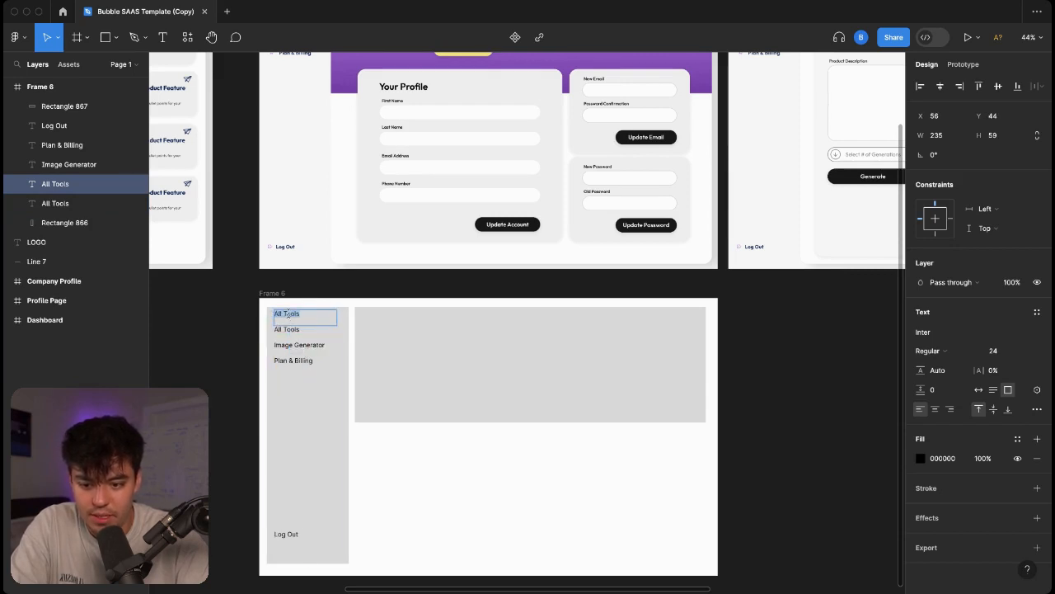
type("LOGO HERE")
key("Escape")
key("Right")
key("Right")
key("Right")
key("Right")
key("Right")
key("Right")
left_click(229, 361)
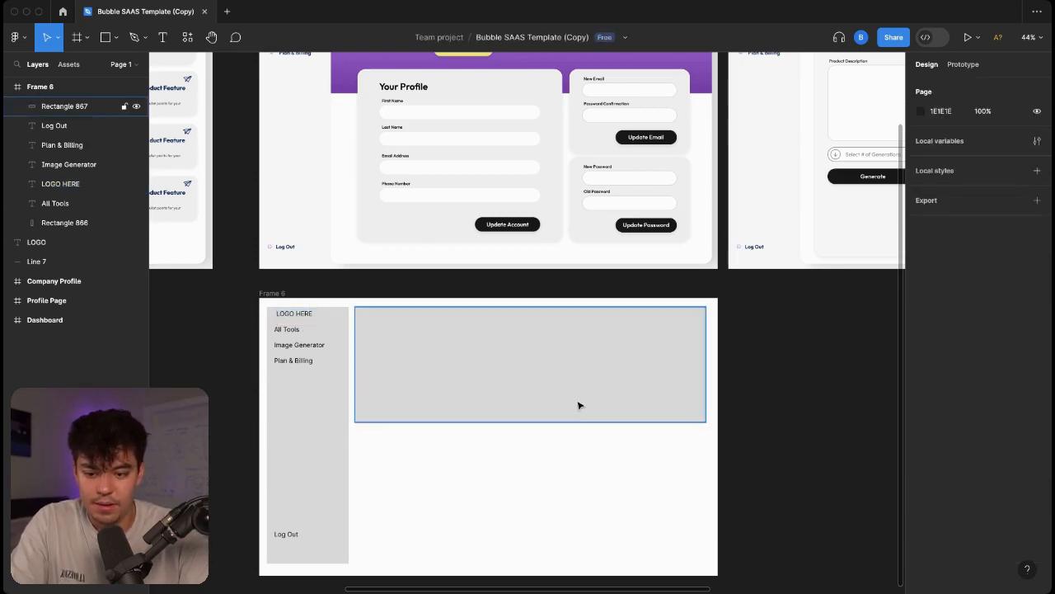
Draw a 160×156 ellipse on the left side of the header rectangle.
left_click(517, 412)
scroll(606, 378, "up", 3)
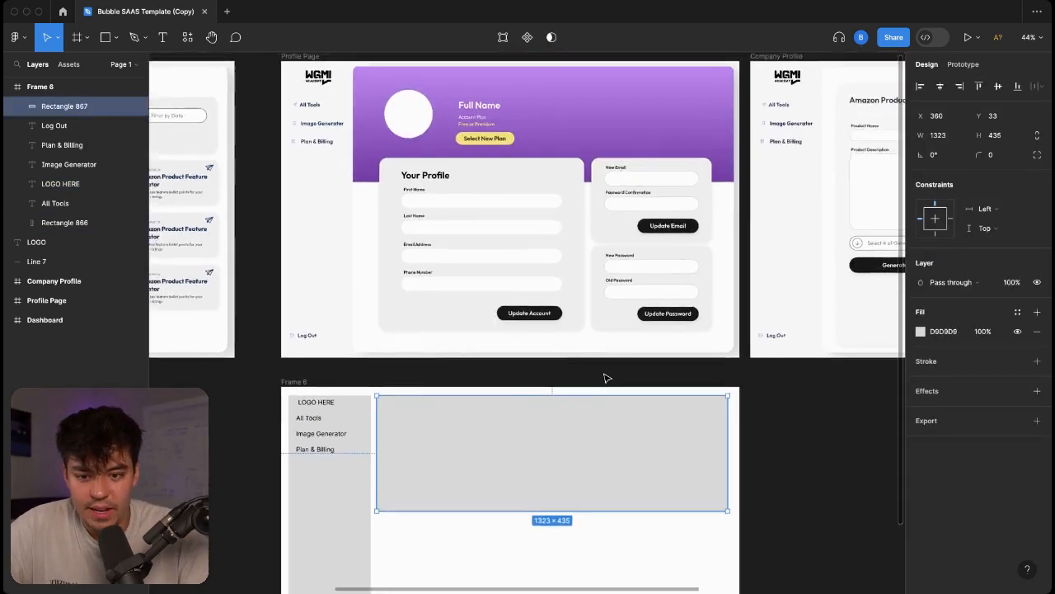
scroll(606, 377, "down", 1)
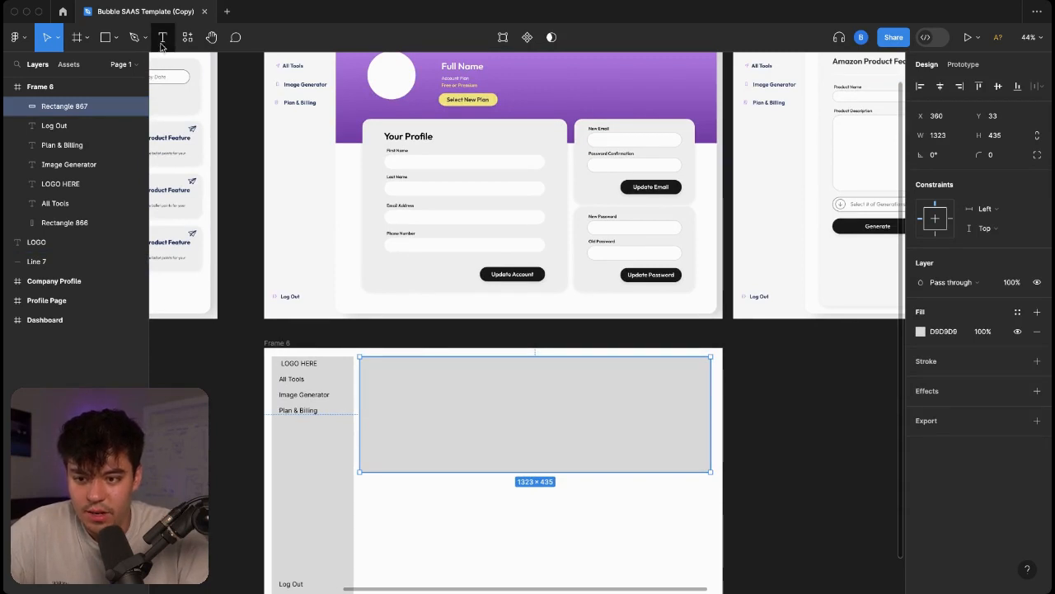
left_click(134, 37)
left_click(116, 37)
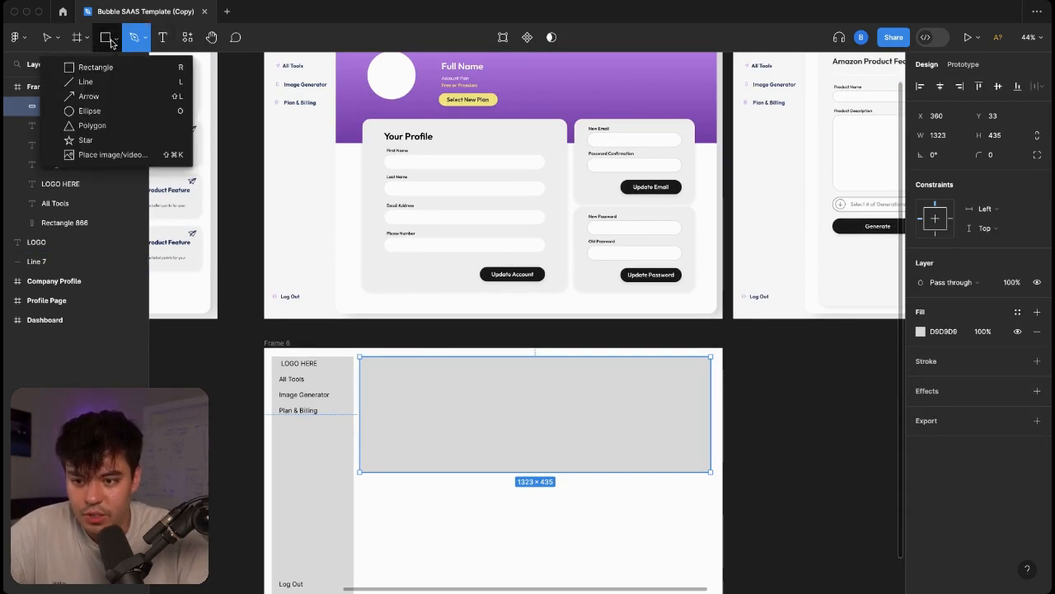
left_click(69, 112)
left_click_drag(380, 384, 424, 425)
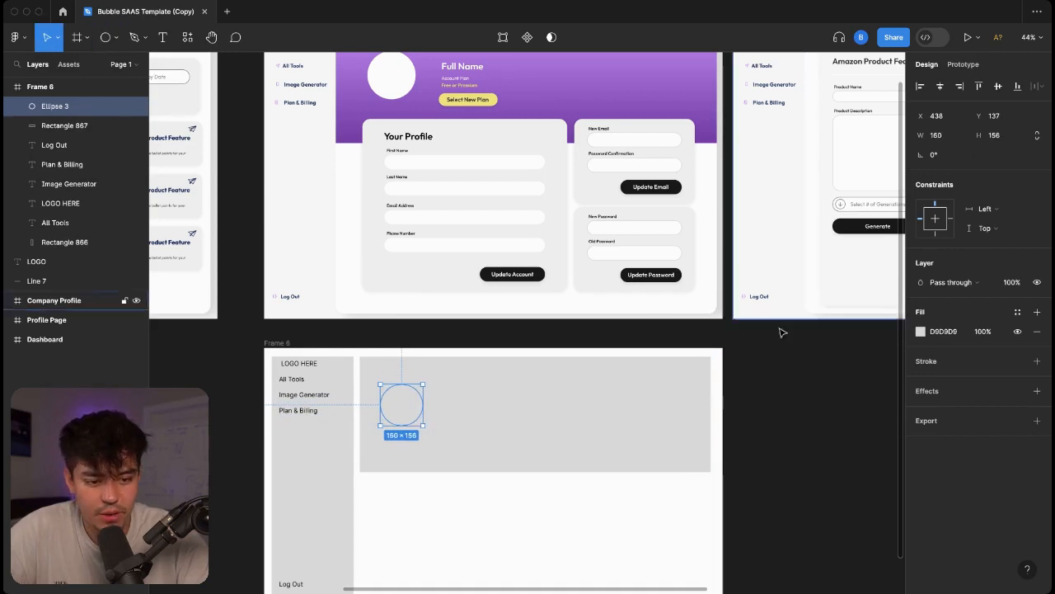
Fill the avatar circle red-orange.
left_click(927, 331)
left_click(920, 331)
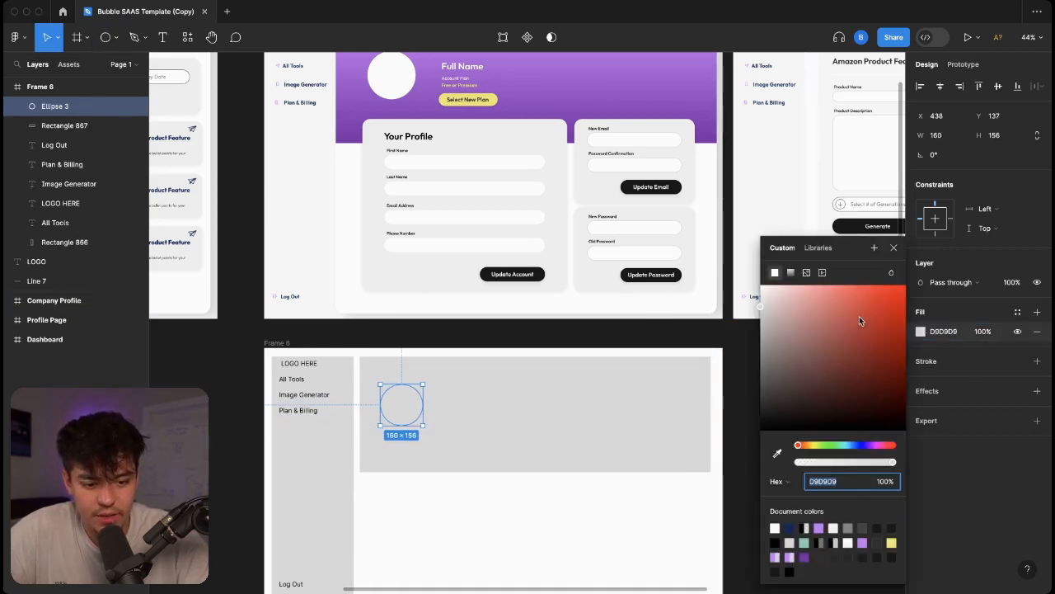
left_click(860, 318)
left_click(464, 424)
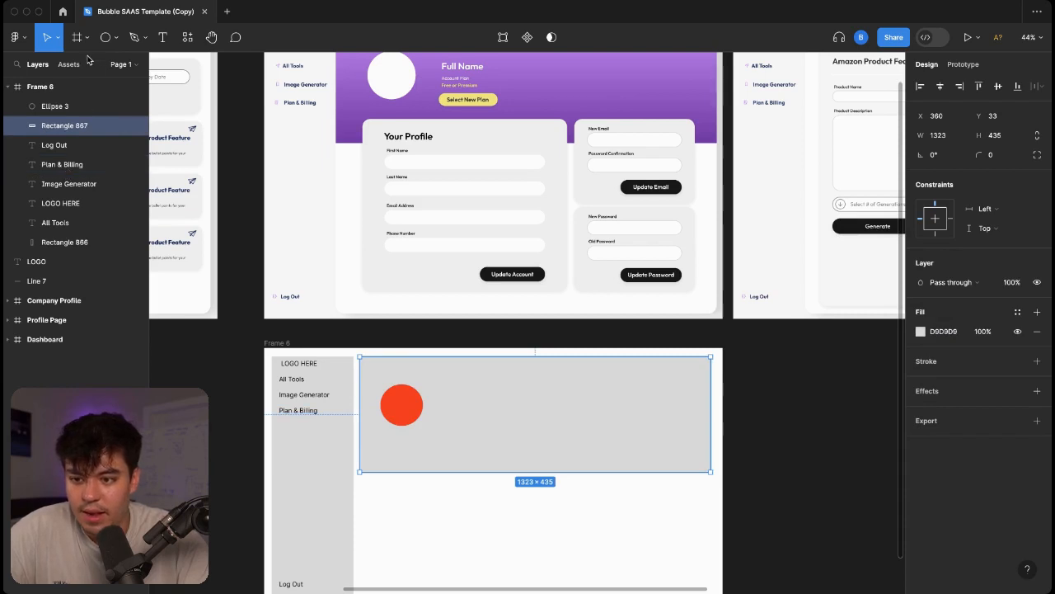
left_click(162, 37)
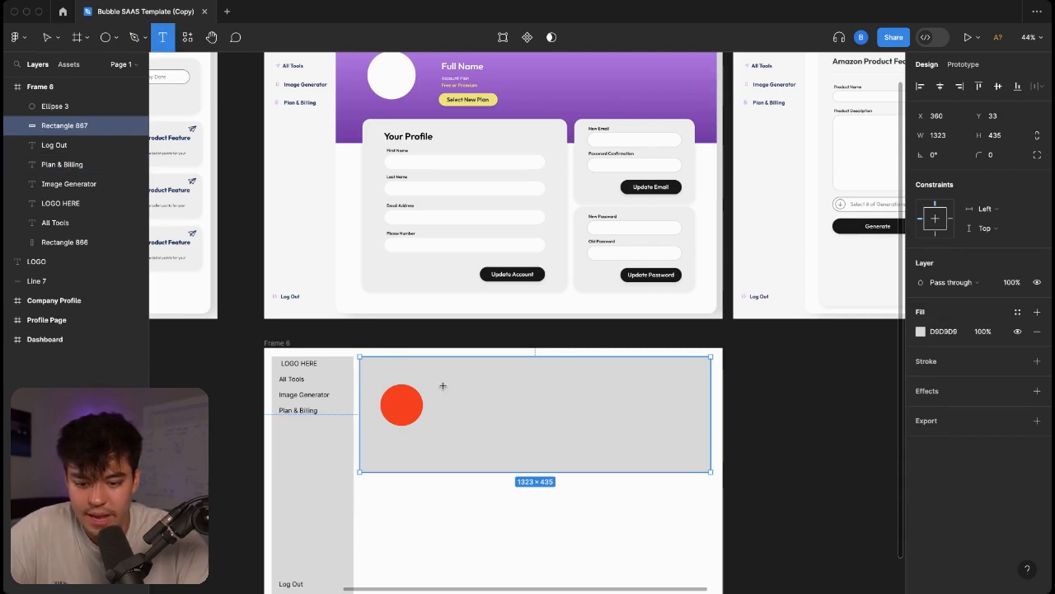
Add a 'FULL NAME' label beside the avatar and an 'Account Plan' copy to its right.
left_click_drag(460, 397, 514, 407)
type("Full")
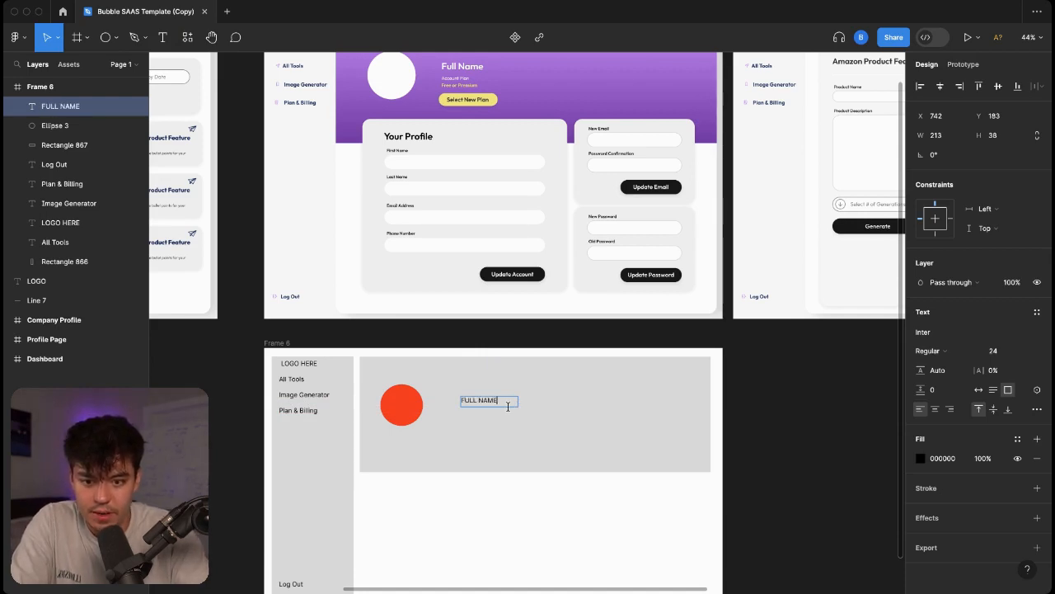
key("Escape")
key("ctrl+d")
left_click_drag(490, 404, 490, 414)
double_click(490, 414)
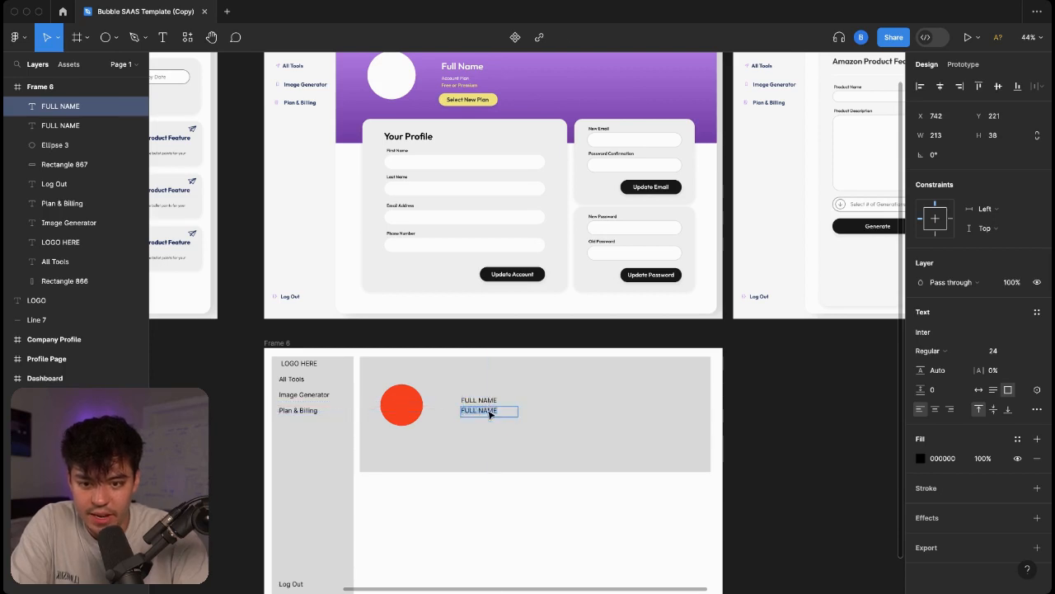
type("an")
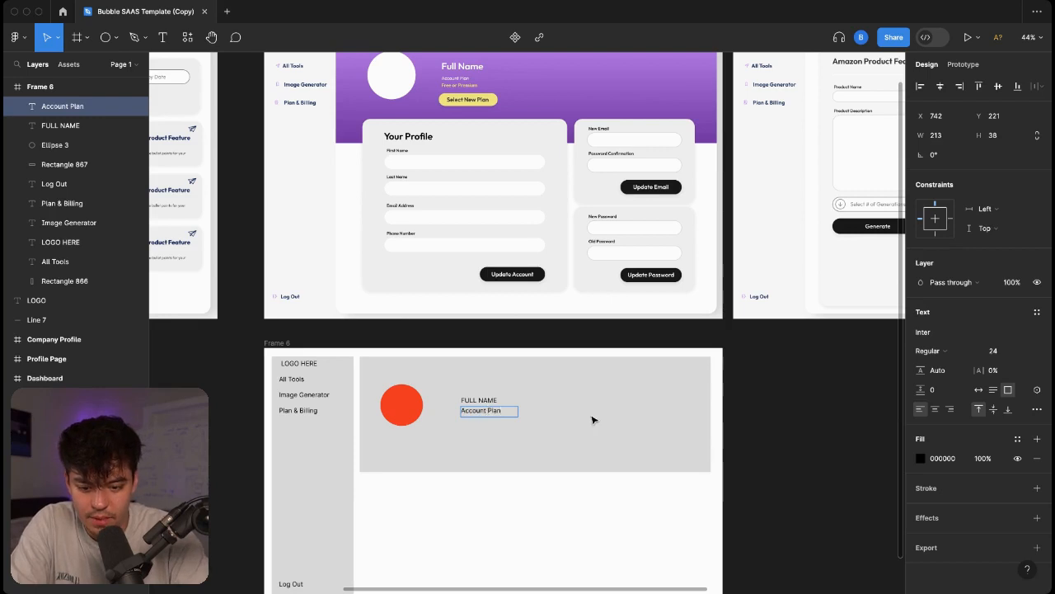
left_click(582, 379)
left_click_drag(490, 421, 553, 401)
left_click(484, 410)
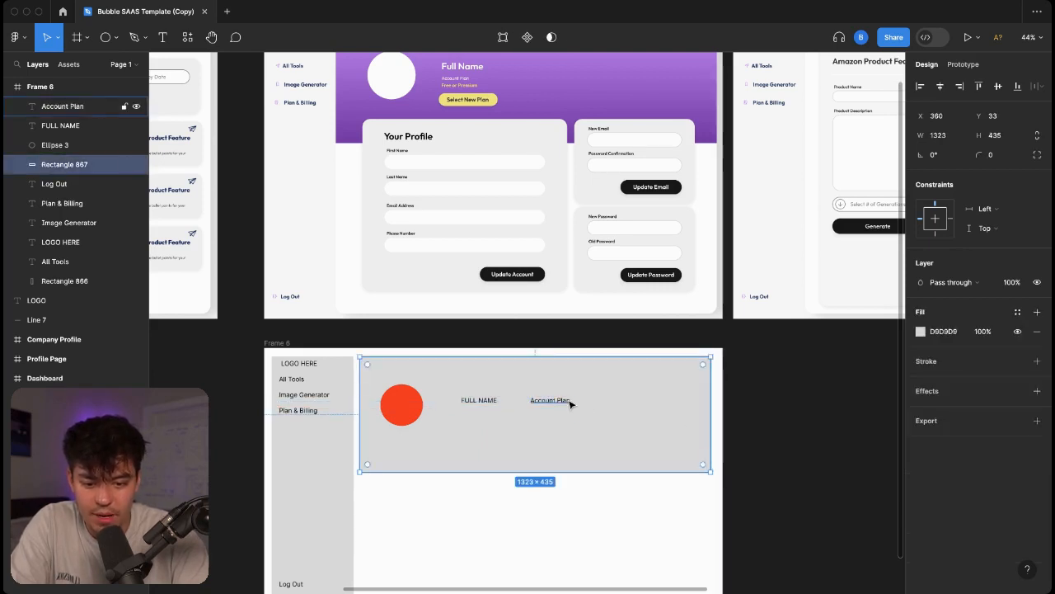
Add a 'Free' label under Account Plan and colour it red ED0505.
left_click_drag(561, 400, 554, 411)
double_click(554, 409)
type("Free")
key("Escape")
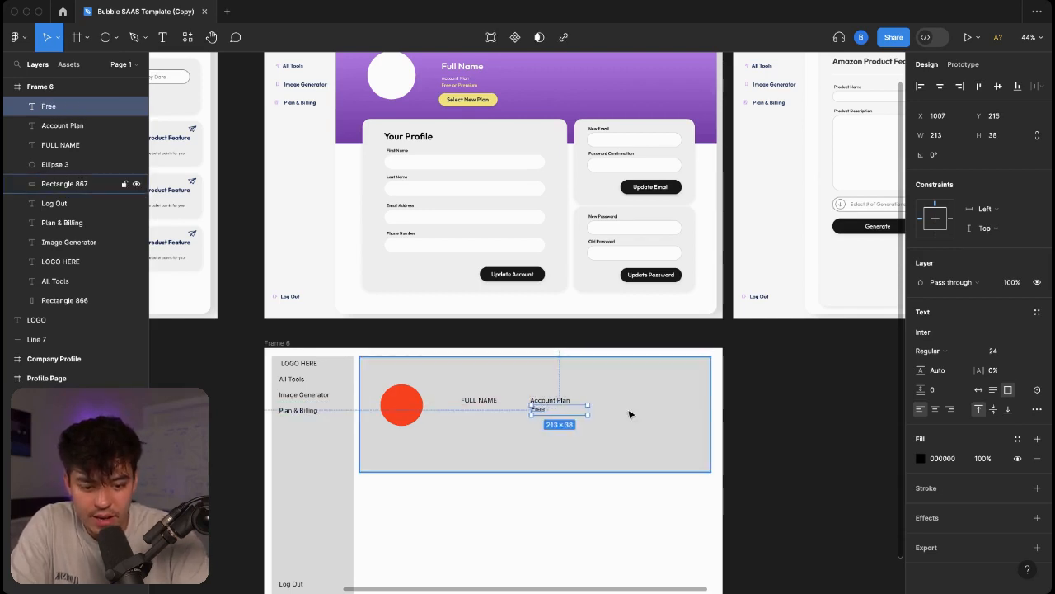
left_click(923, 459)
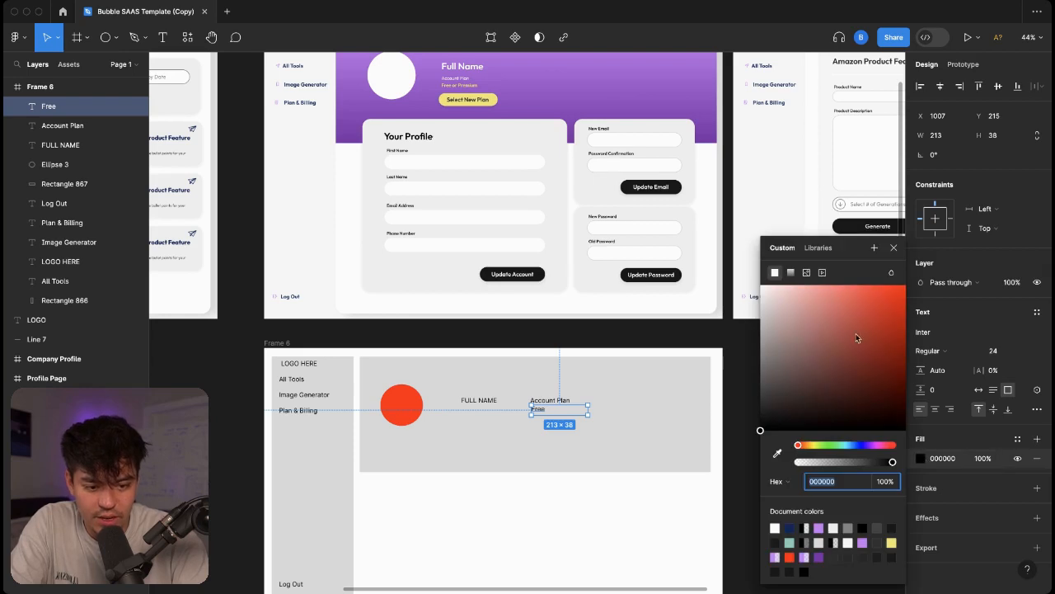
left_click_drag(857, 322, 903, 298)
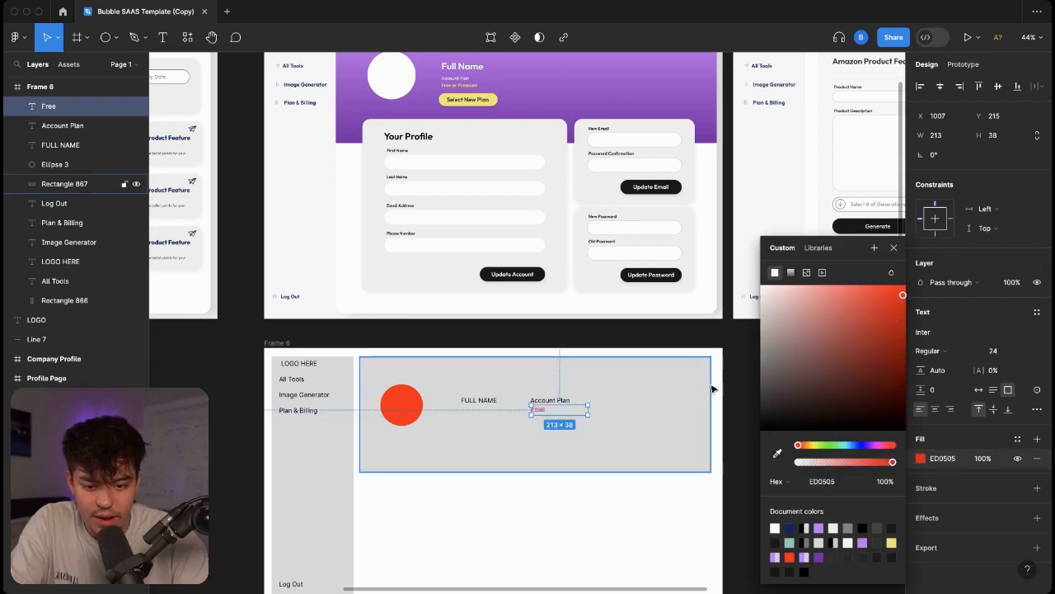
left_click(592, 381)
left_click_drag(540, 410, 536, 411)
Set the Account Plan and FULL NAME labels to Bold weight.
left_click(548, 402)
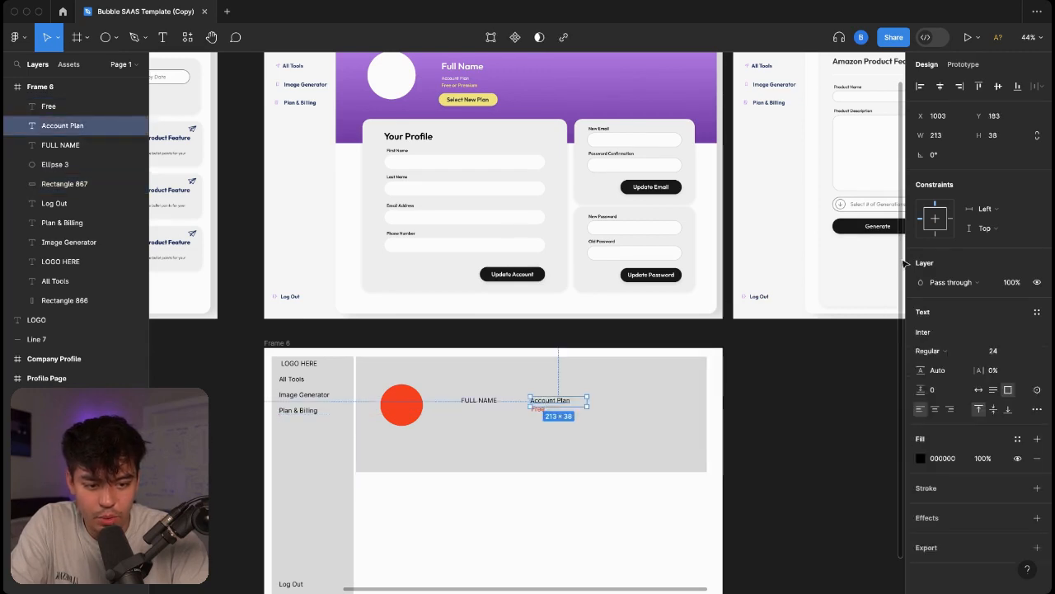
left_click(929, 350)
left_click(940, 394)
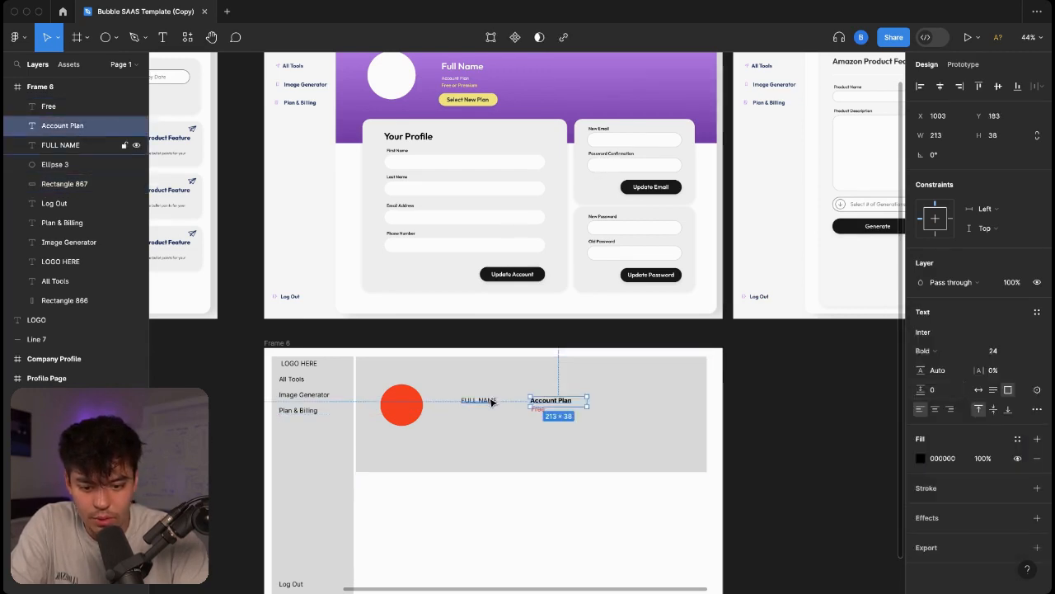
left_click(482, 400)
left_click(928, 350)
left_click(940, 392)
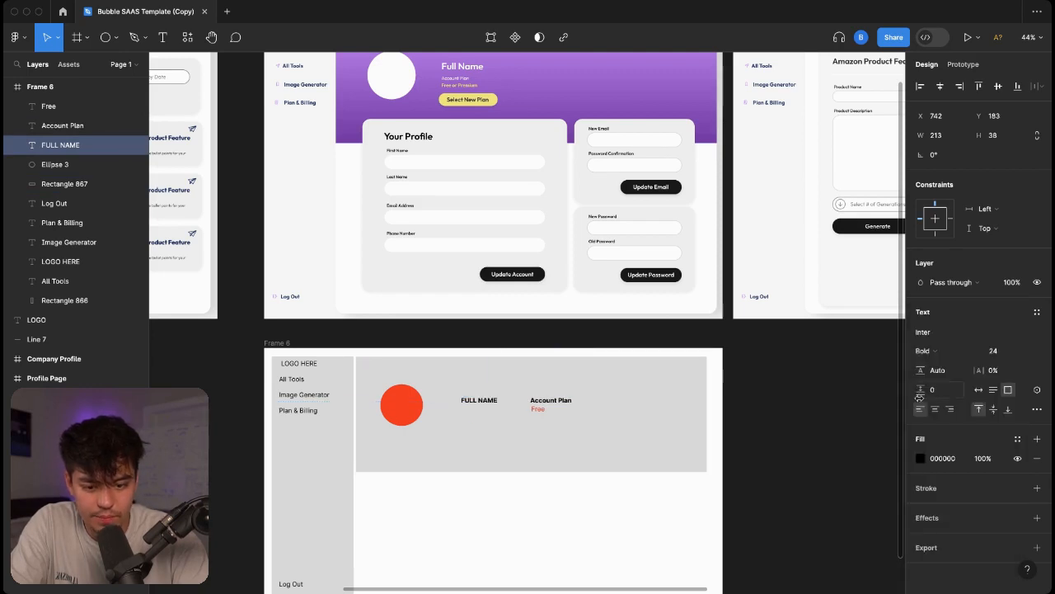
left_click(671, 424)
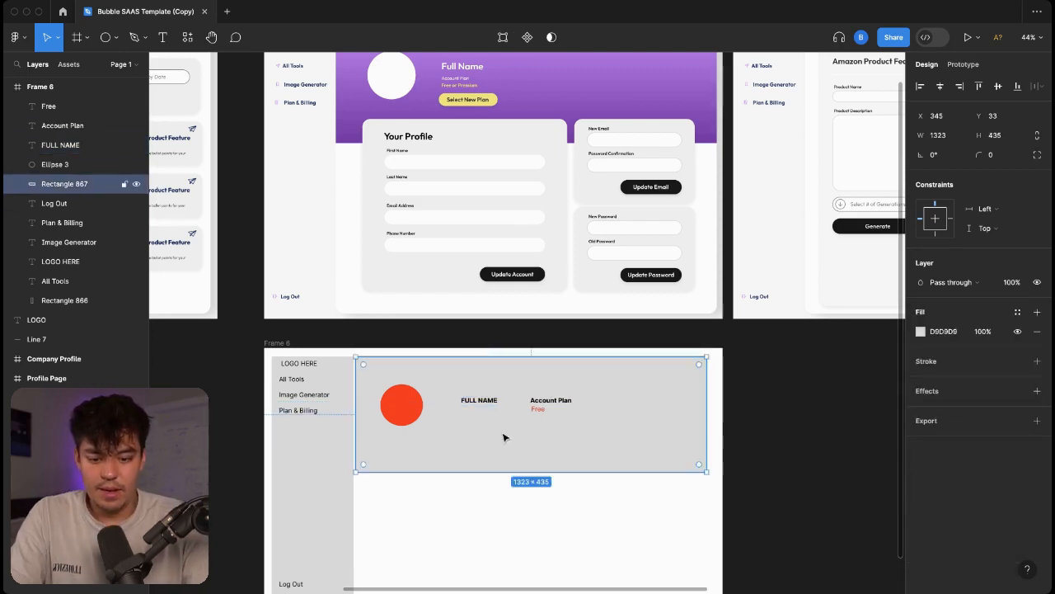
Draw a small blue button rectangle below the Free label.
left_click(108, 38)
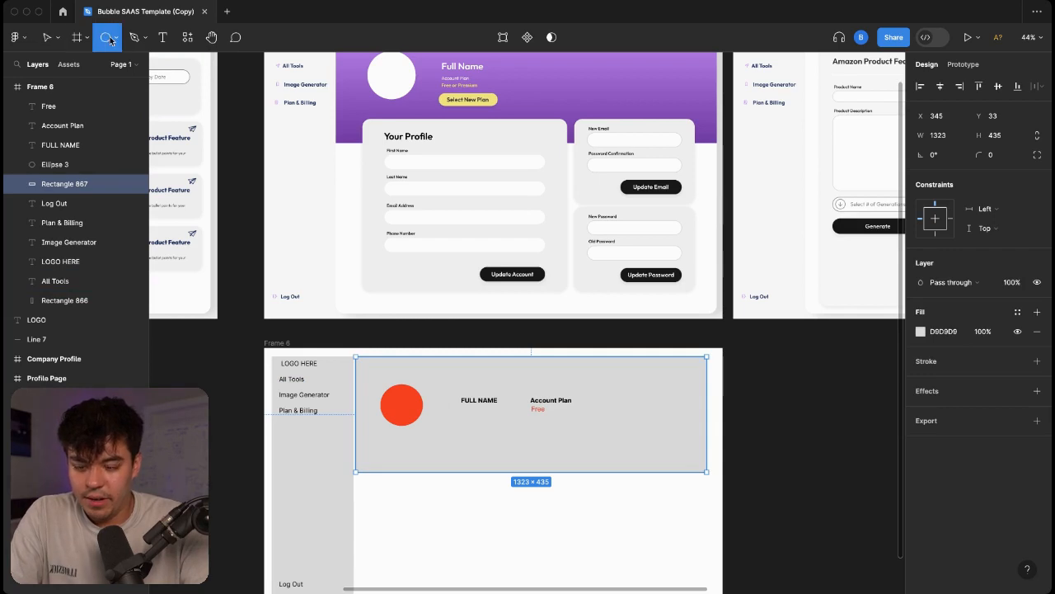
left_click(115, 39)
left_click(106, 65)
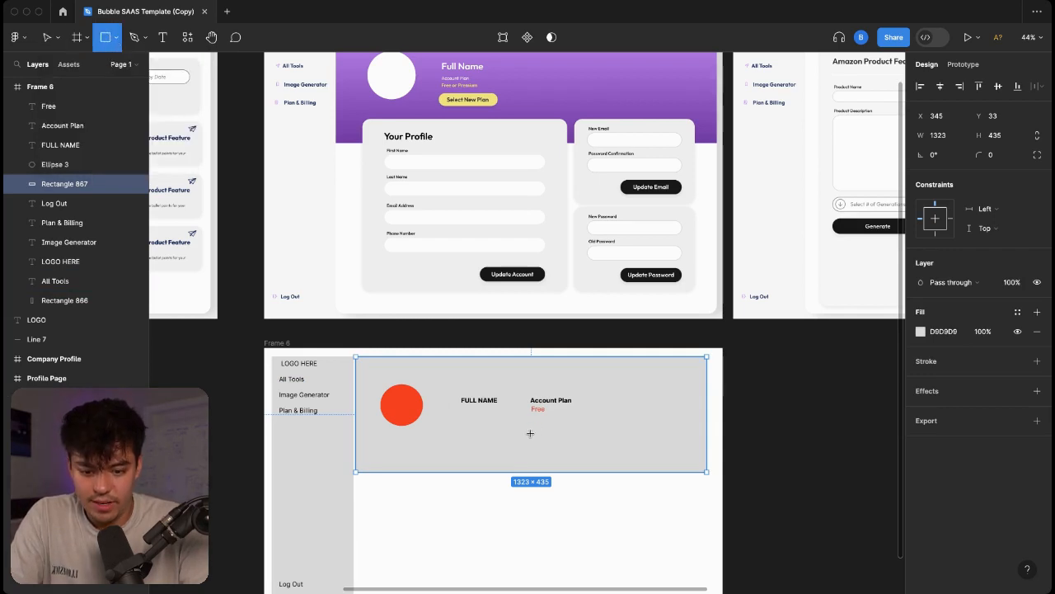
left_click_drag(531, 422, 590, 434)
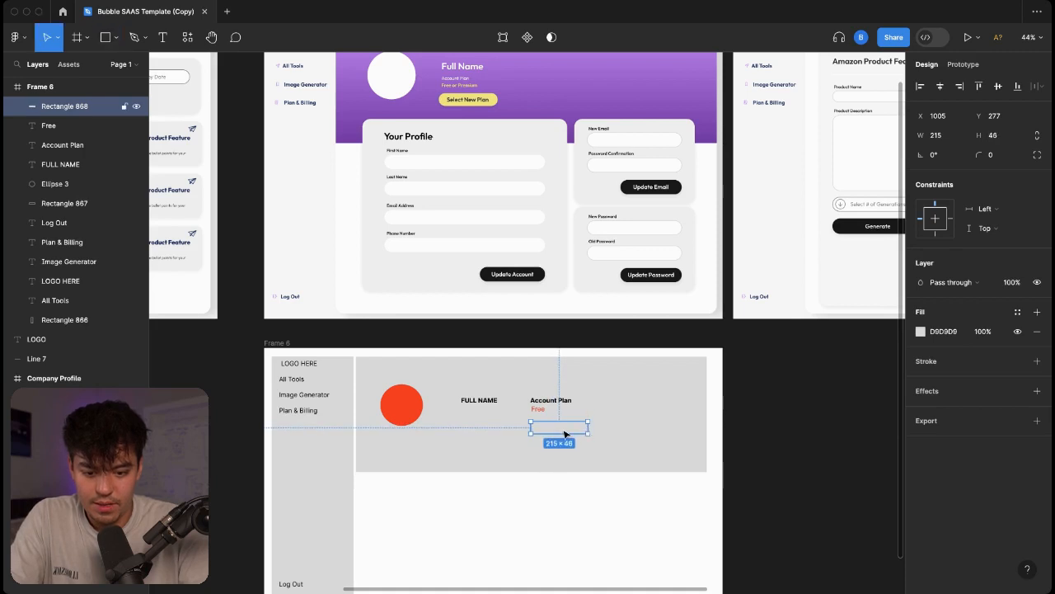
left_click(920, 331)
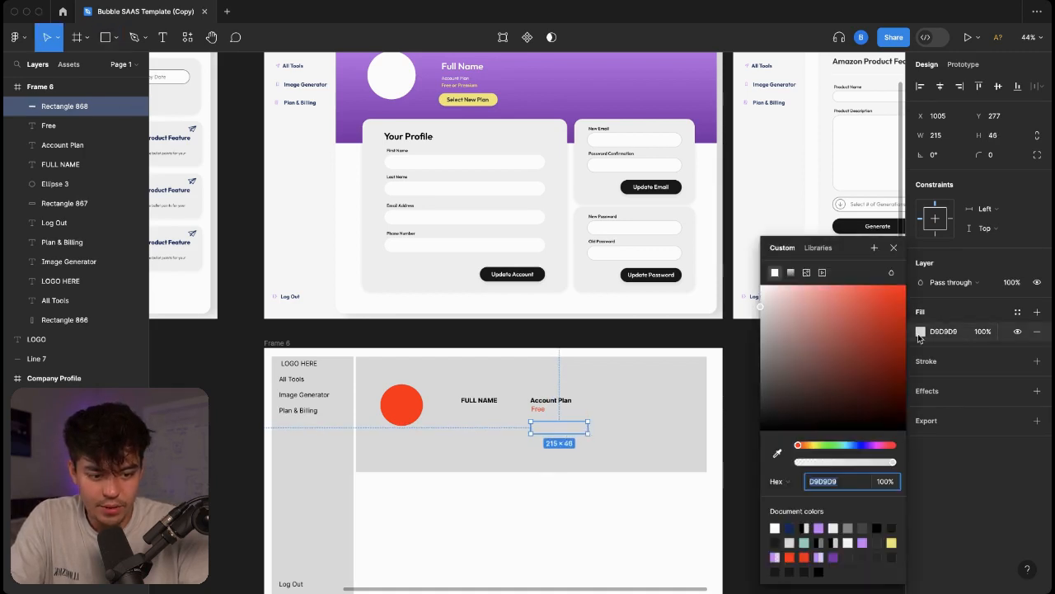
left_click_drag(880, 297, 878, 286)
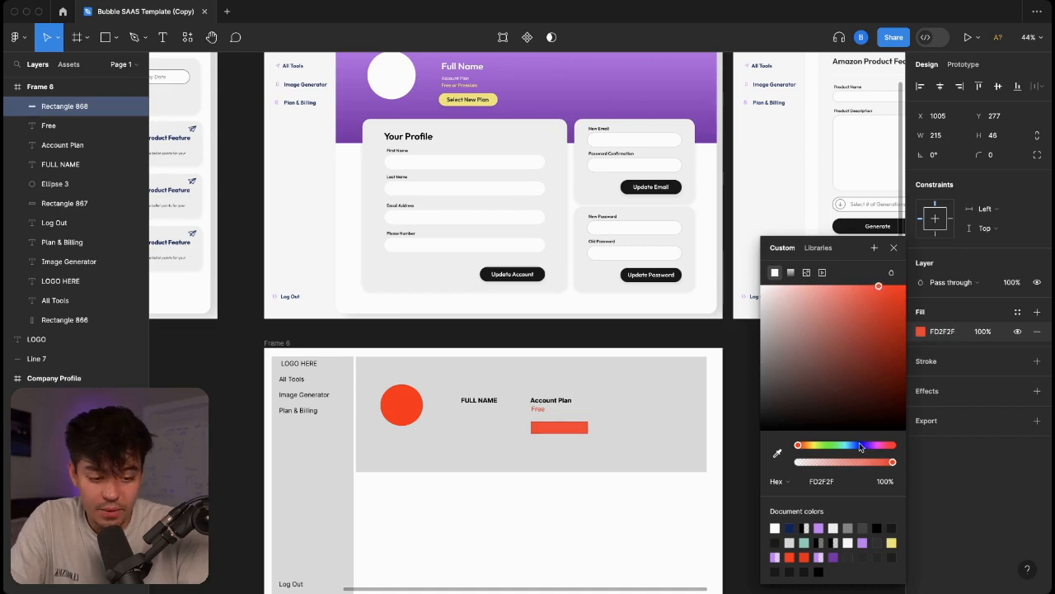
left_click(860, 446)
left_click(540, 367)
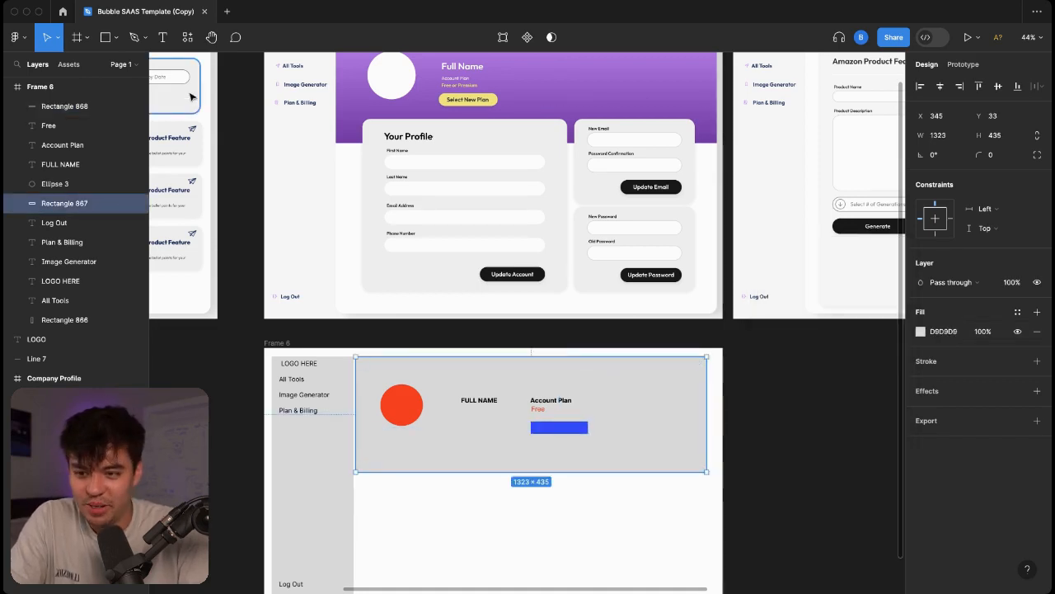
Add 'Select New Plan' text over the blue button rectangle.
left_click(160, 40)
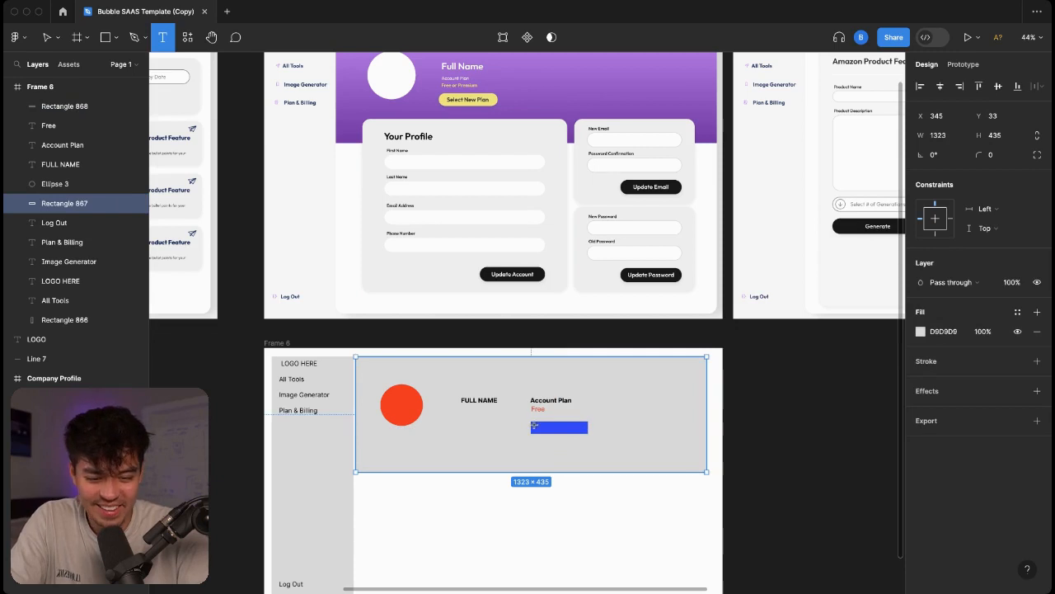
left_click_drag(534, 424, 586, 430)
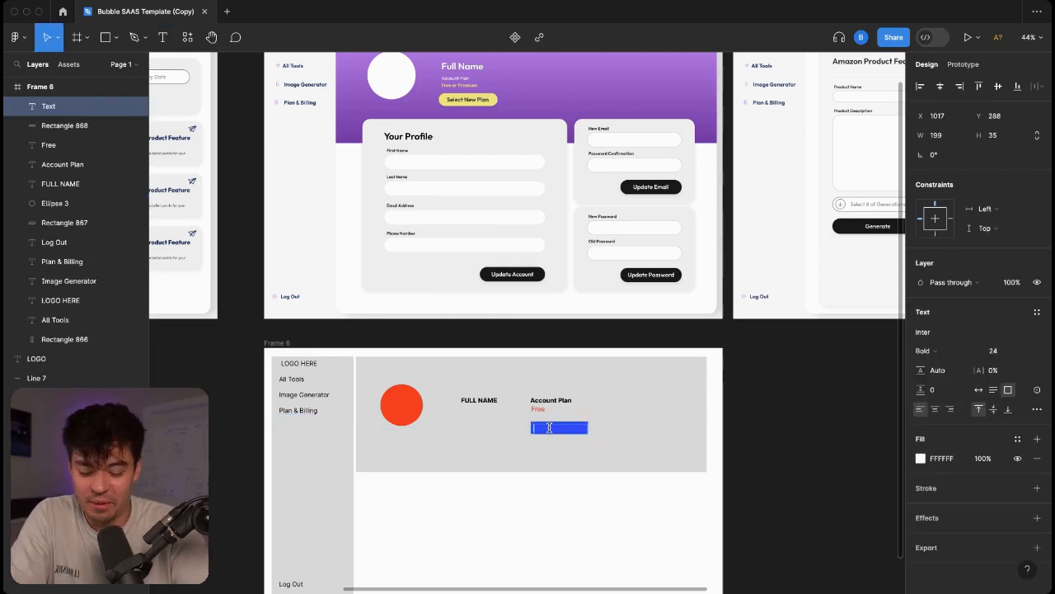
type("Select New")
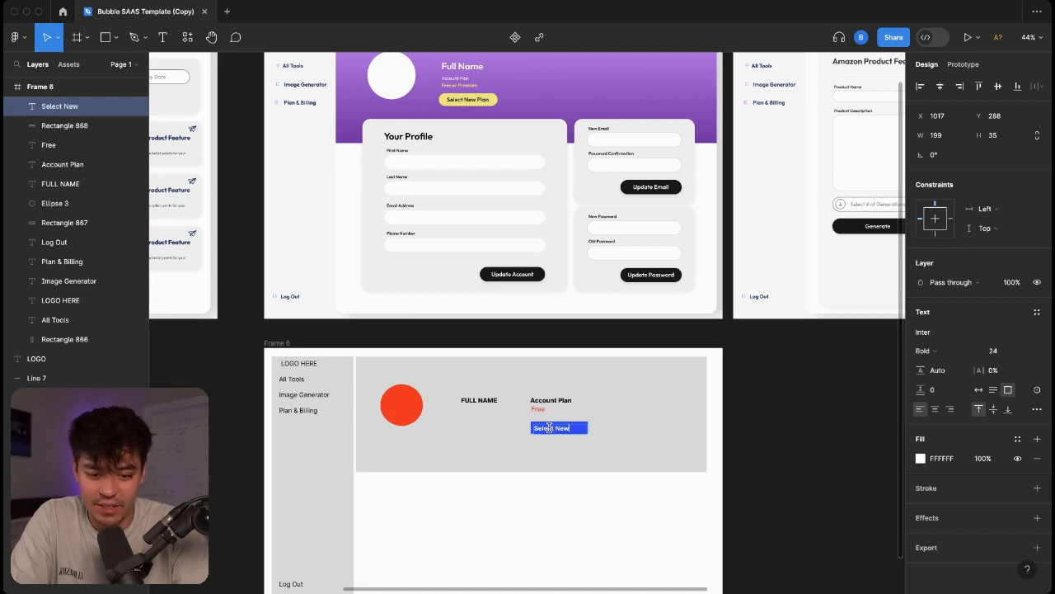
type(" Plan")
left_click(619, 421)
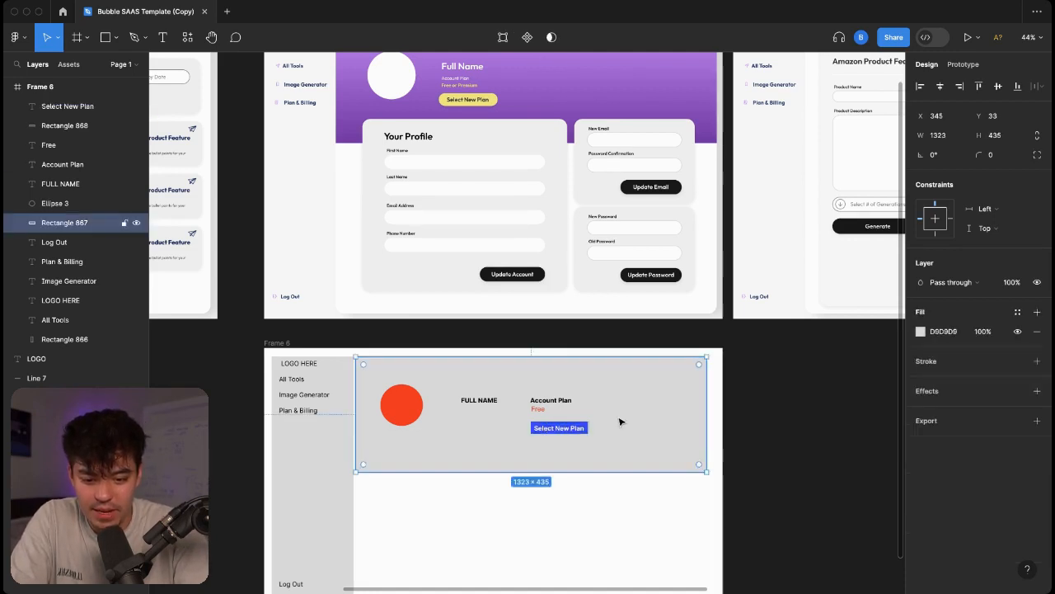
scroll(633, 443, "down", 2)
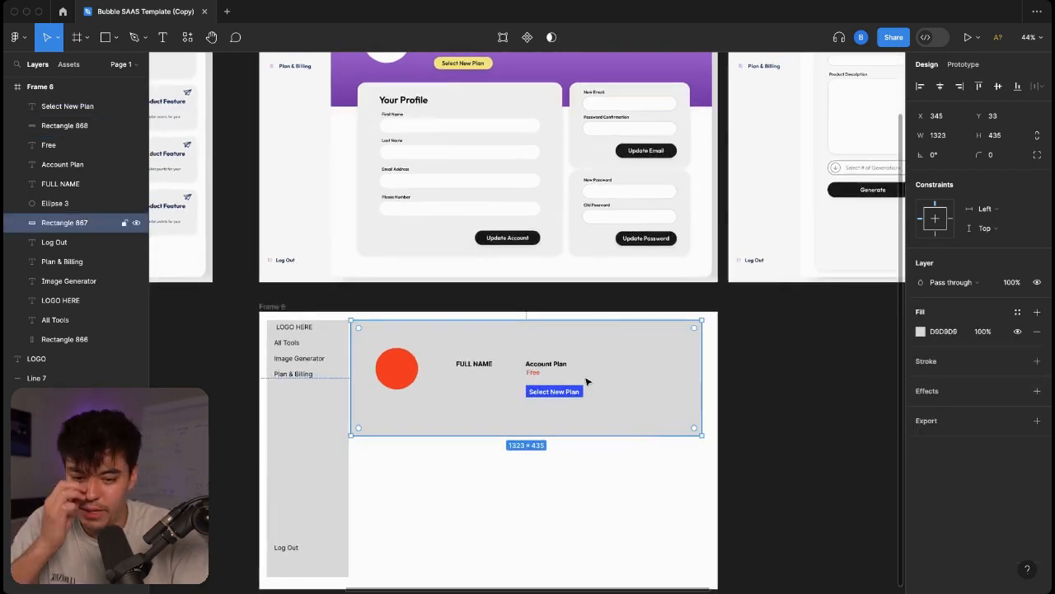
Recolour the Free label to amber EDBA05.
left_click(530, 373)
left_click(921, 458)
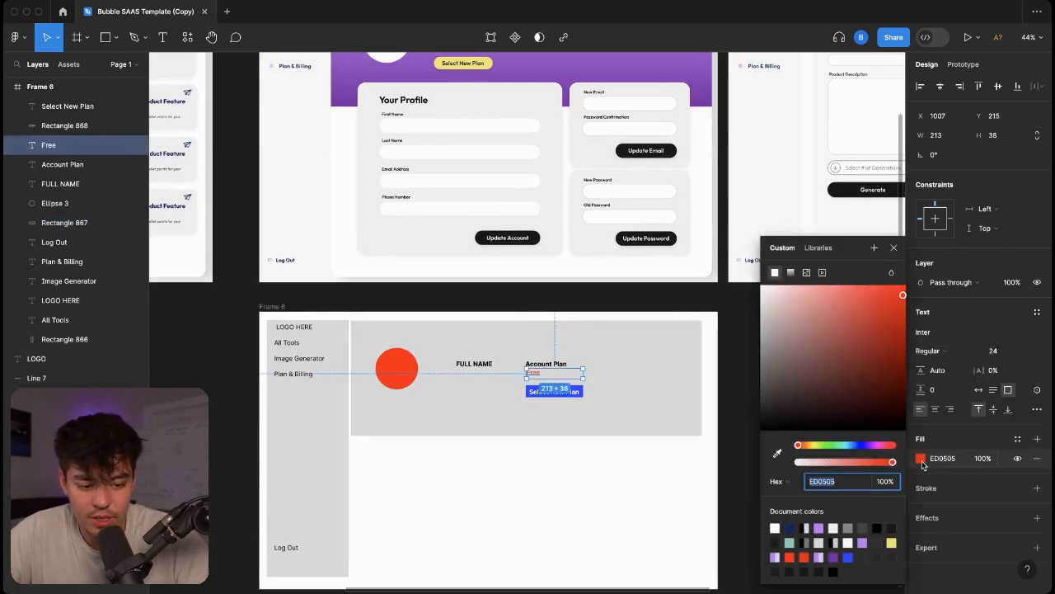
left_click(816, 446)
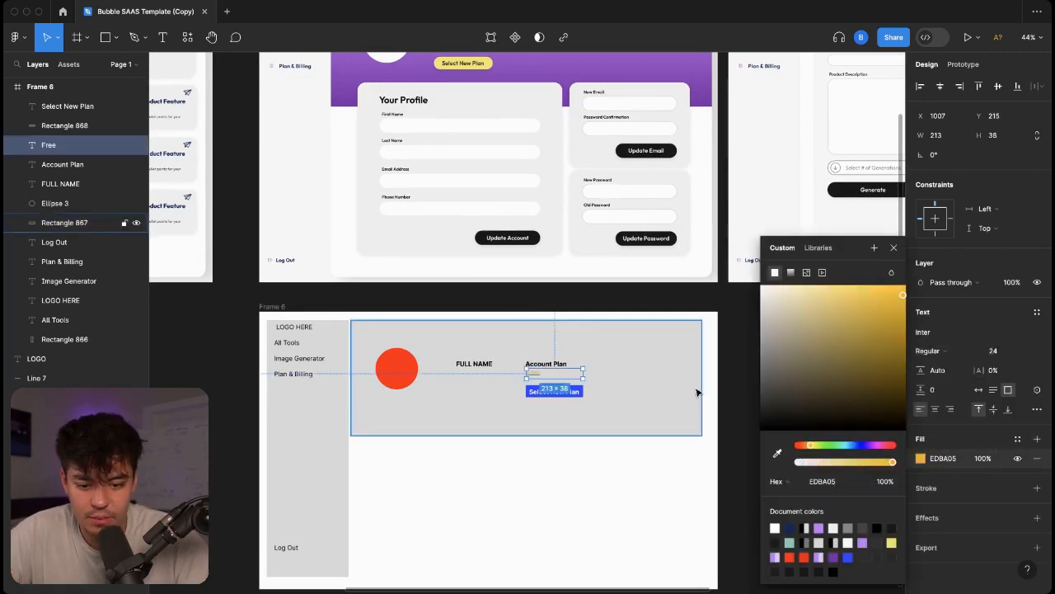
left_click(804, 446)
left_click(663, 371)
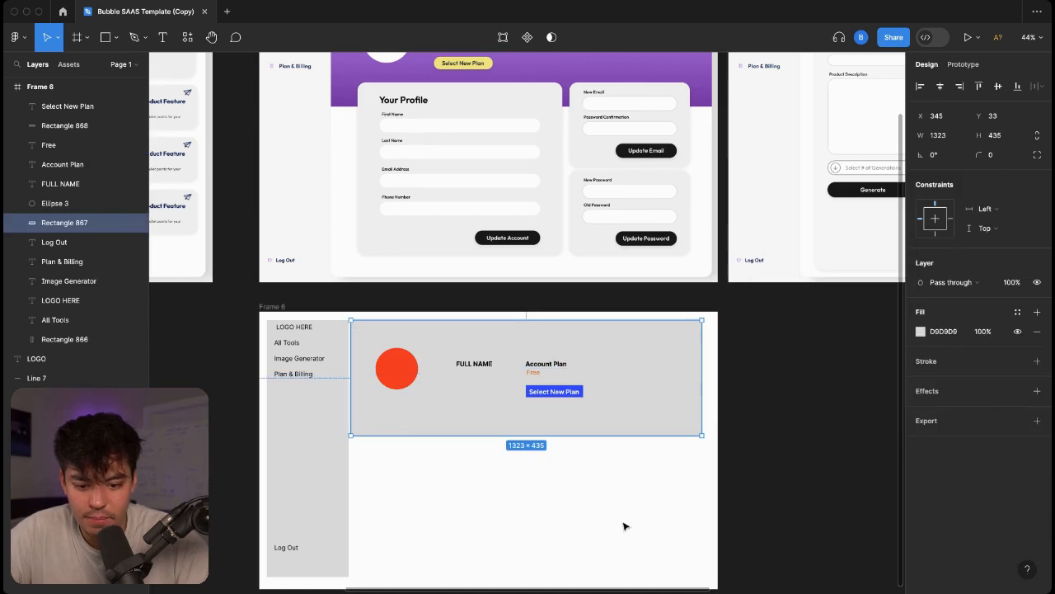
left_click(624, 523)
scroll(624, 523, "down", 5)
scroll(624, 522, "up", 4)
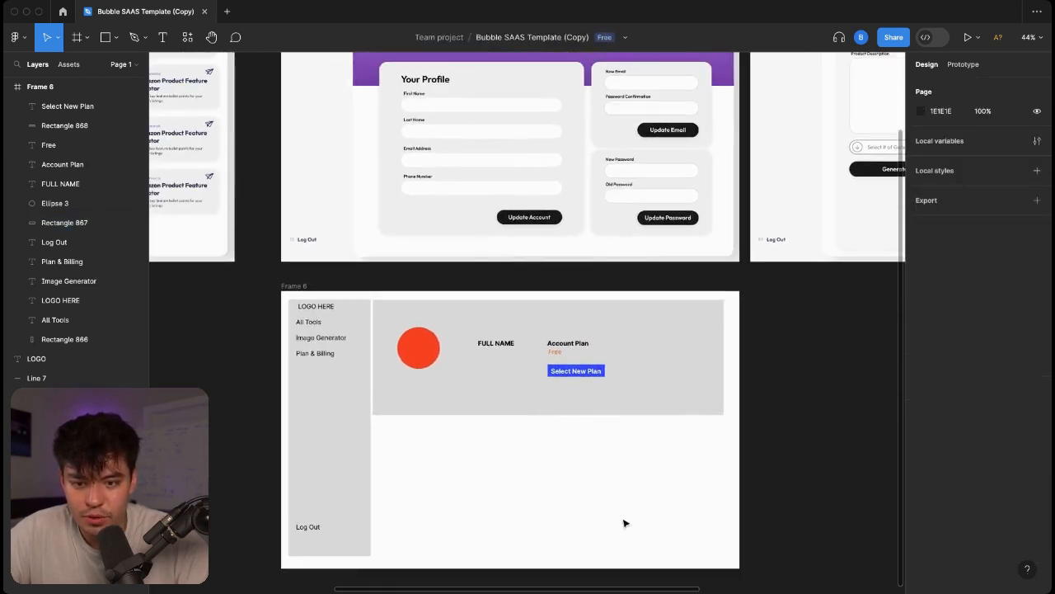
Draw a large grey 759×499 card below the header.
left_click(105, 37)
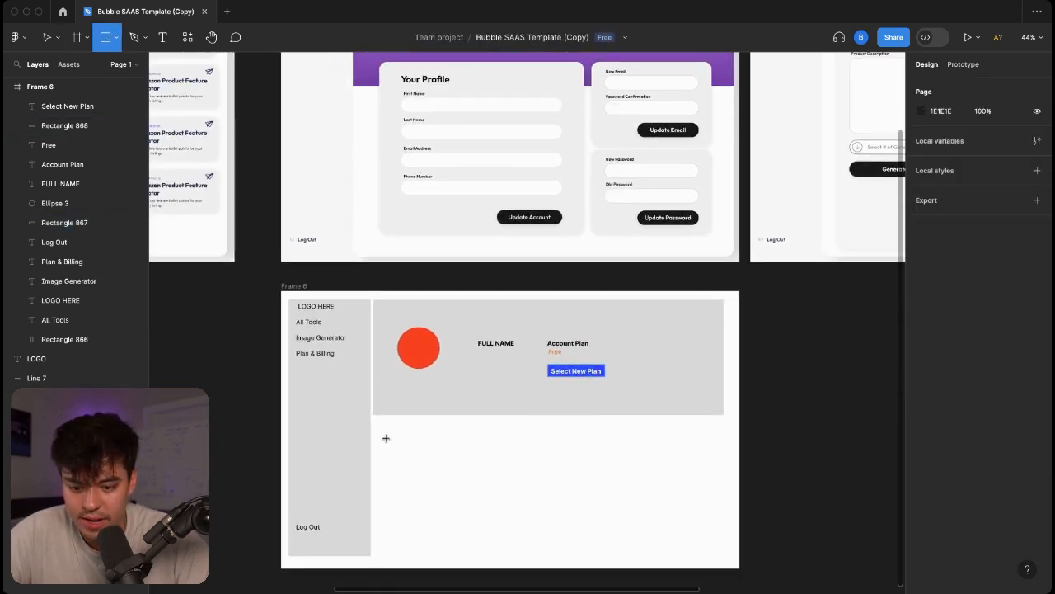
left_click_drag(375, 420, 576, 552)
left_click(646, 485)
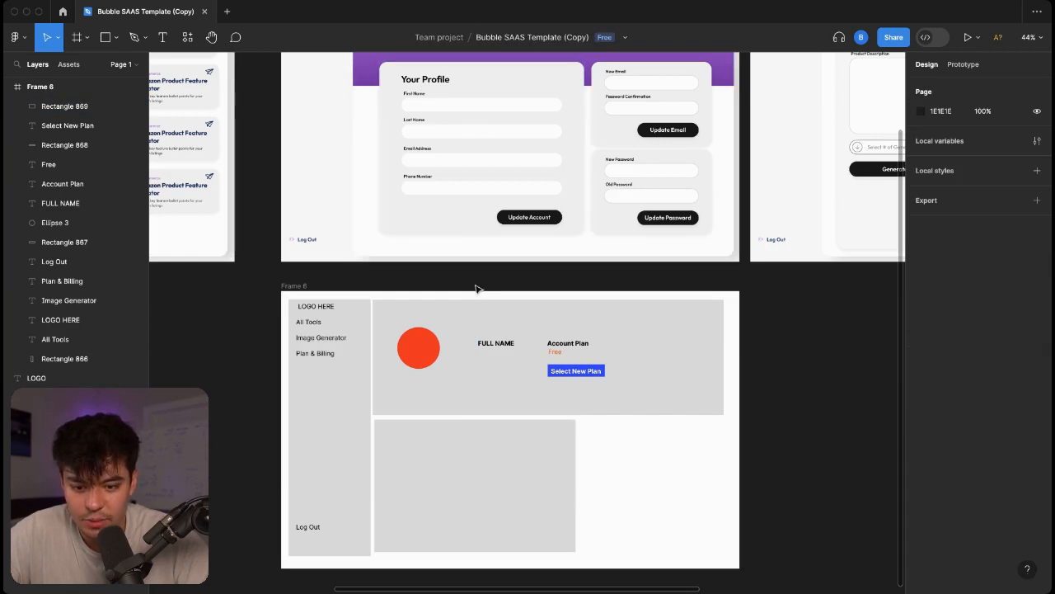
Copy the FULL NAME text to the card's top-left, bring it front, and make it 'Your Profile' at size 32.
left_click(500, 345)
key("super+d")
left_click_drag(500, 347, 406, 439)
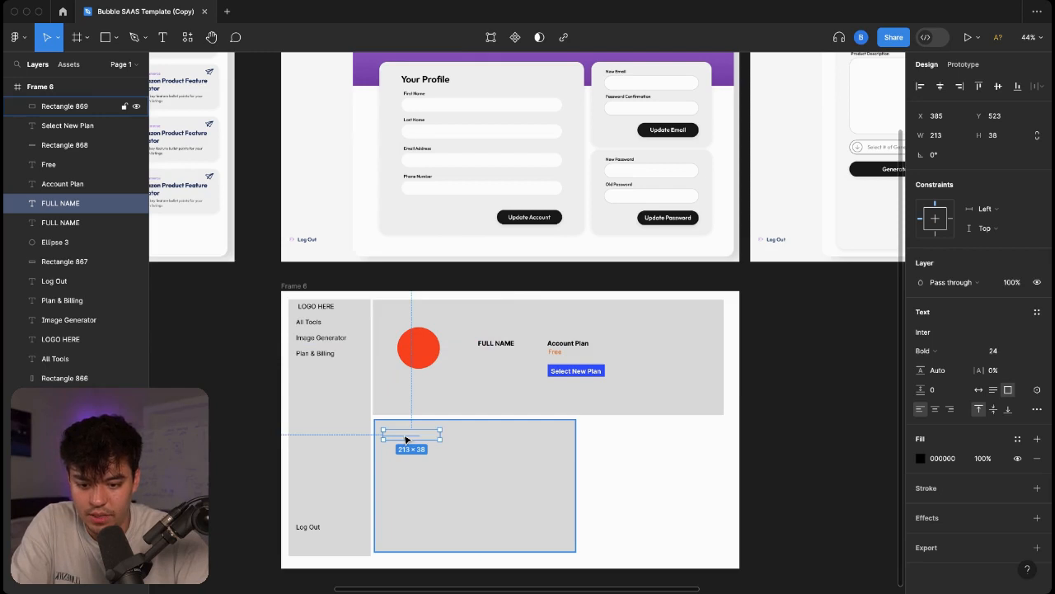
right_click(405, 439)
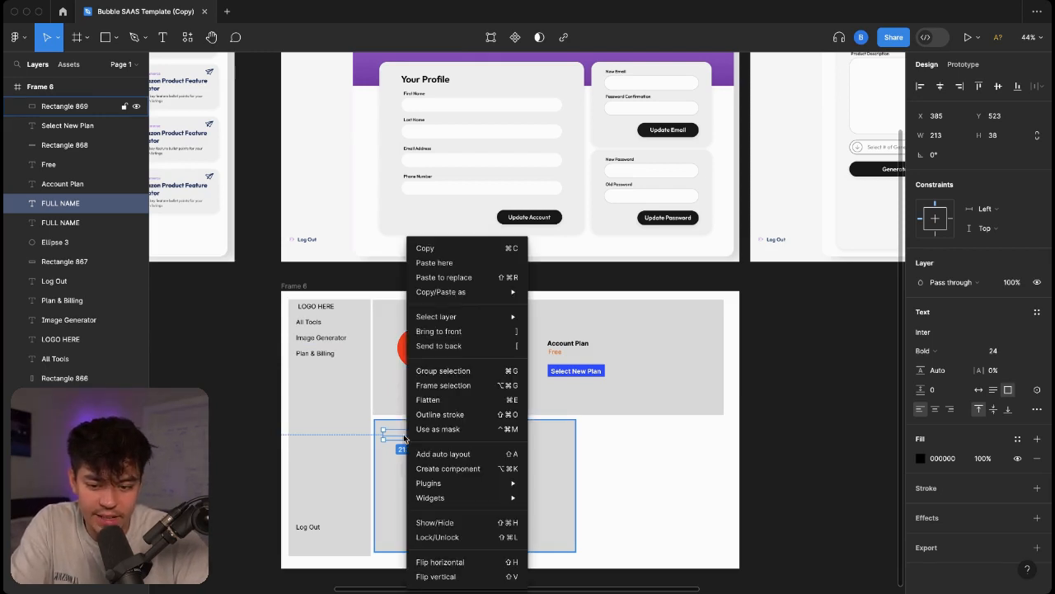
left_click(451, 331)
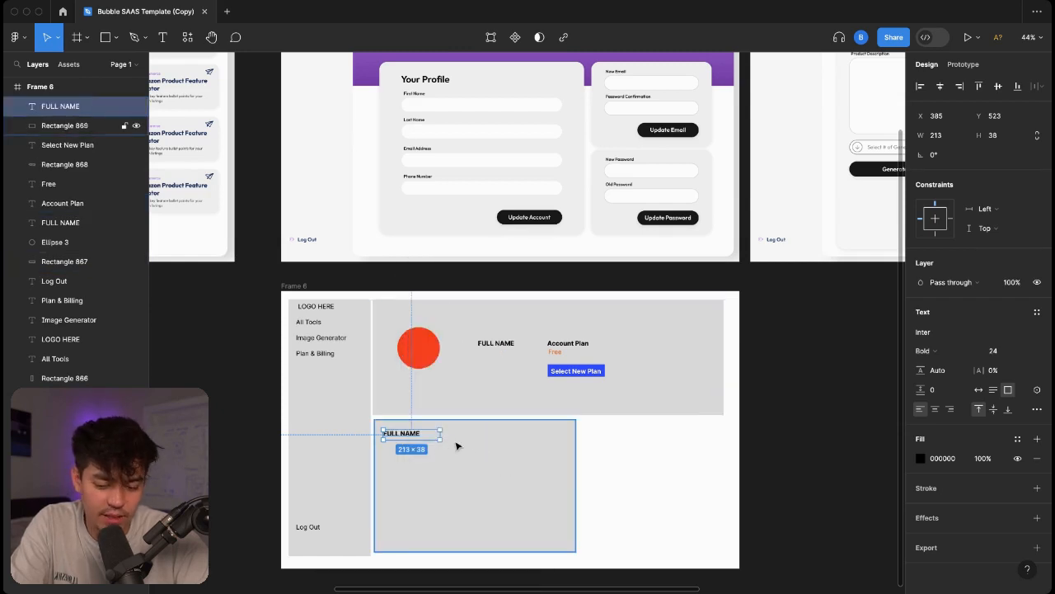
double_click(412, 434)
type("Your Profile")
key("Escape")
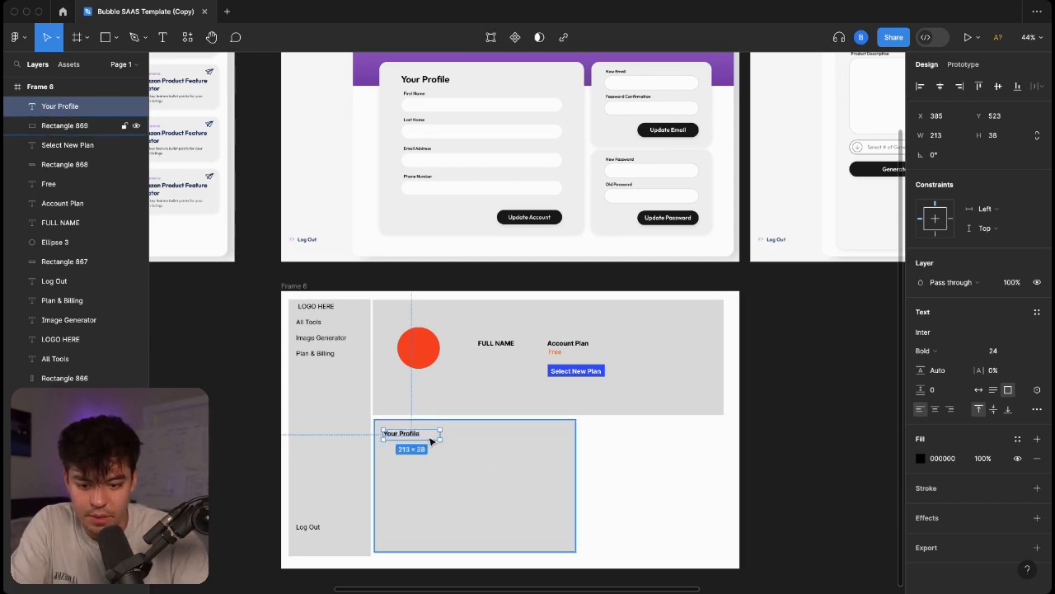
left_click(1011, 350)
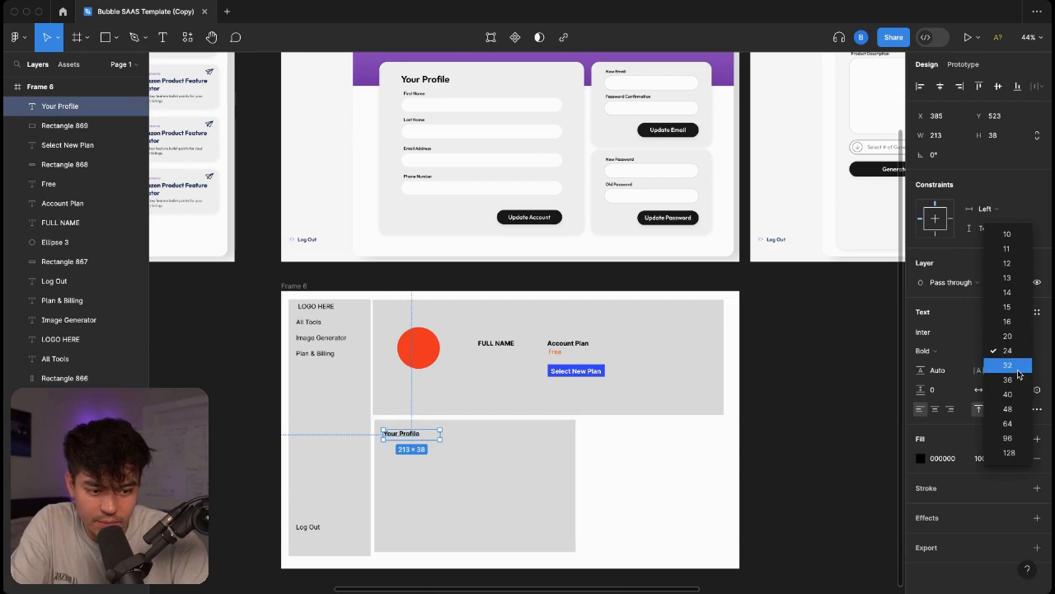
left_click(1011, 365)
left_click(498, 454)
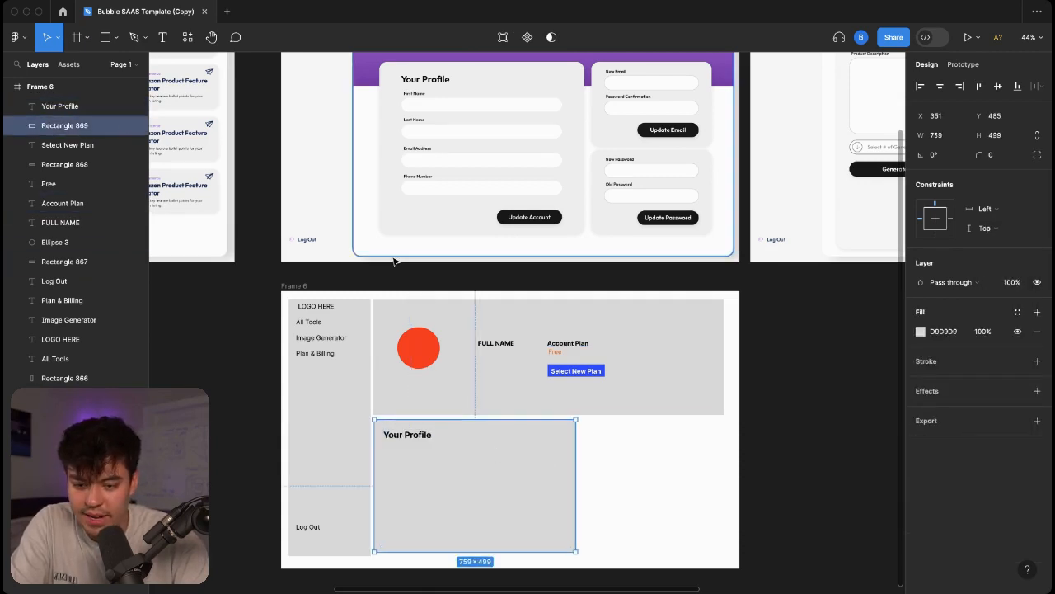
Draw a thin bar inside the Your Profile card and fill it white (FFFFFF).
left_click(116, 38)
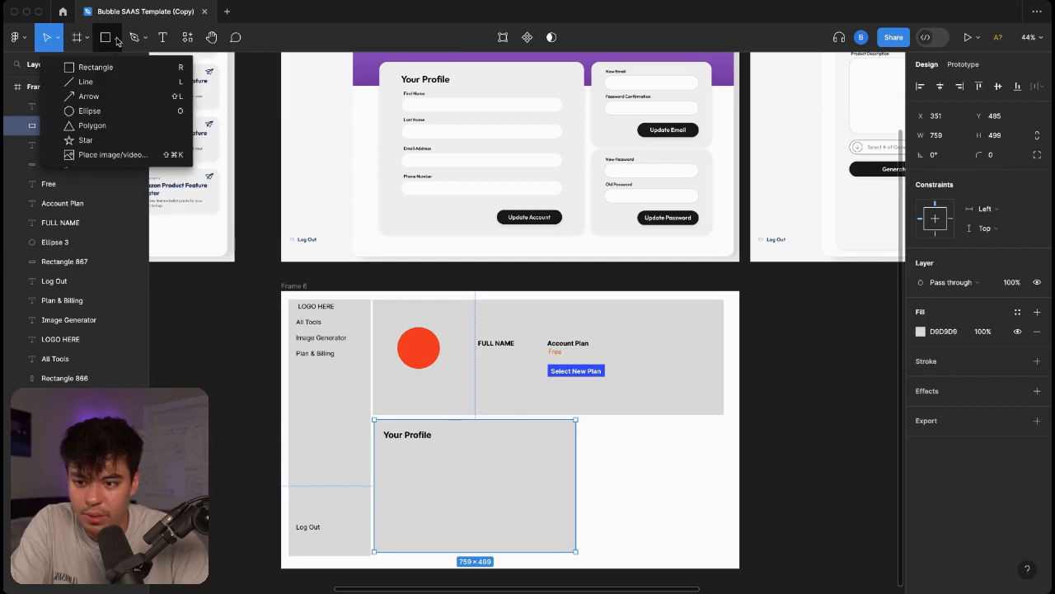
left_click(95, 67)
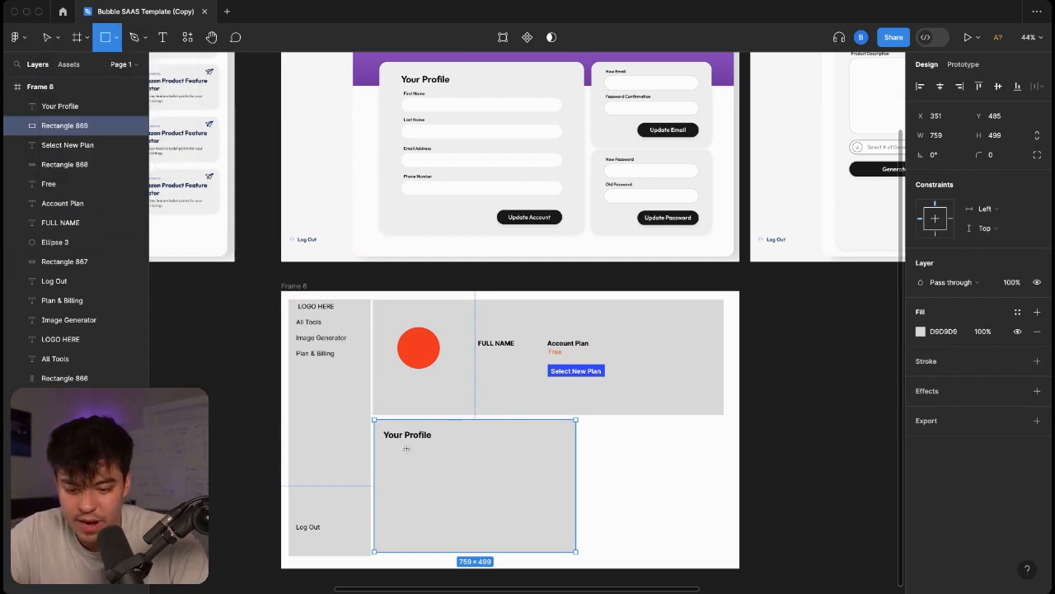
left_click_drag(387, 449, 552, 466)
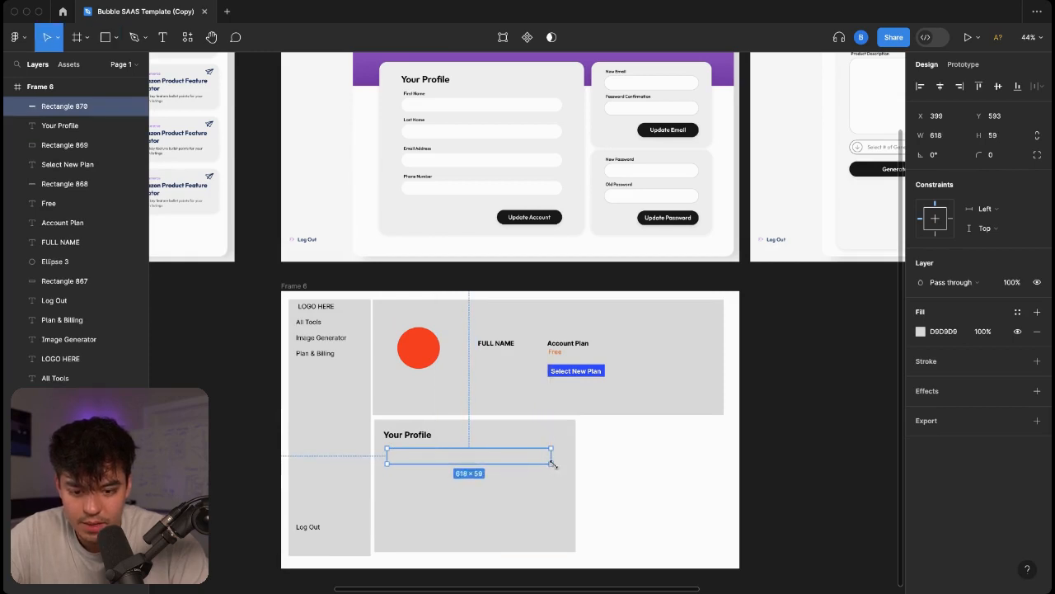
left_click(921, 330)
left_click_drag(838, 317, 738, 277)
key("super+c")
key("super+v")
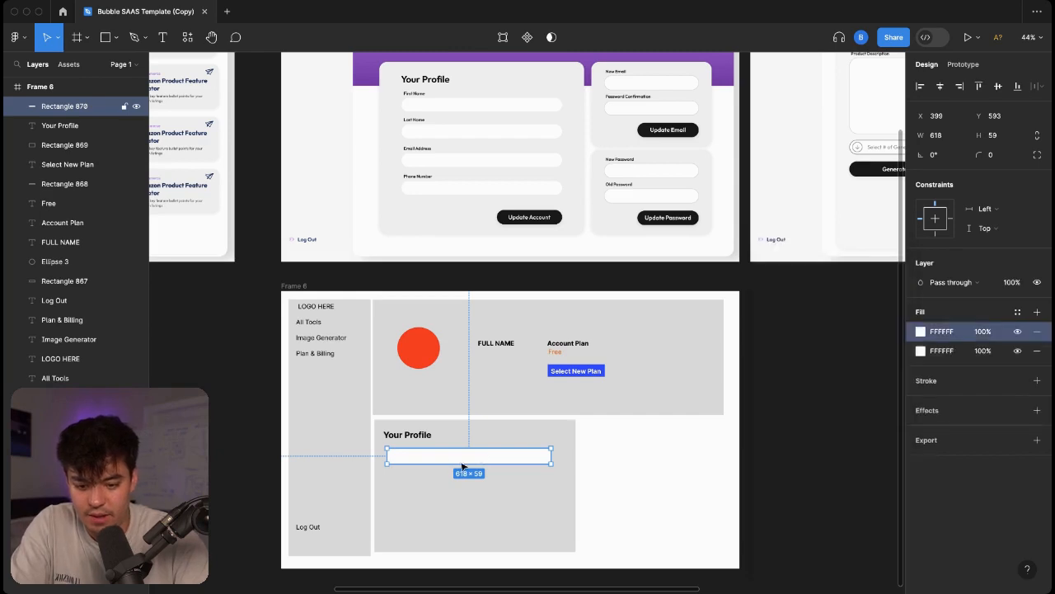
key("Up")
key("Up")
key("Up")
key("Up")
key("Up")
key("Up")
key("Up")
key("Up")
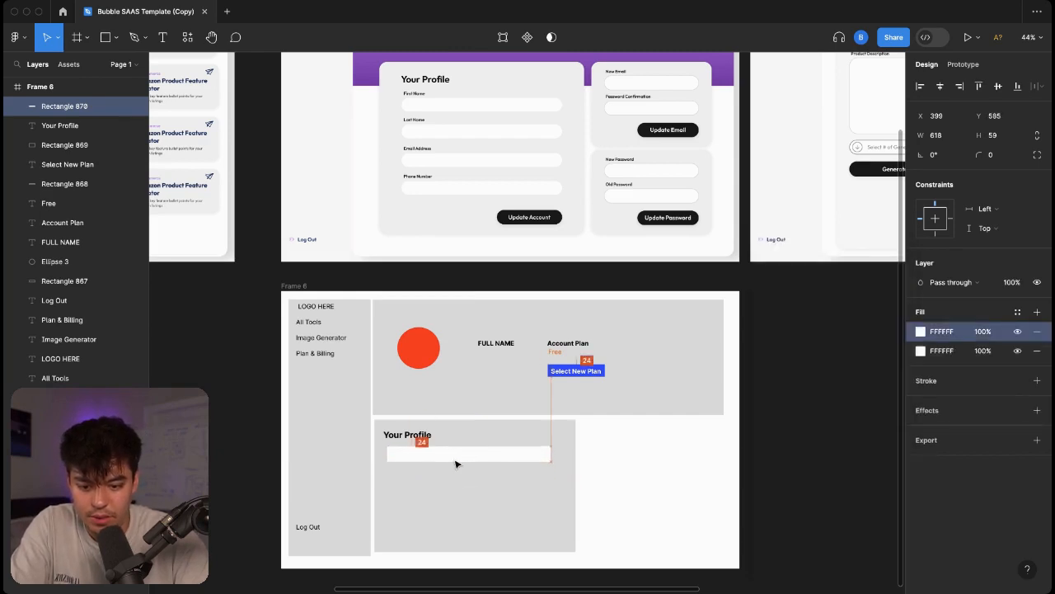
key("super+v")
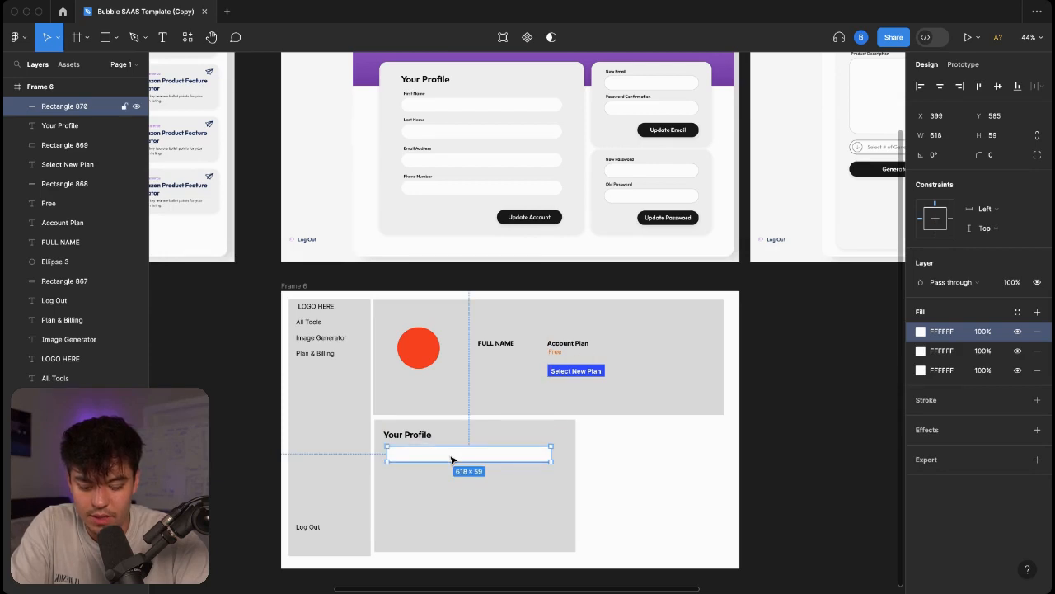
key("super+v")
left_click_drag(451, 459, 438, 469)
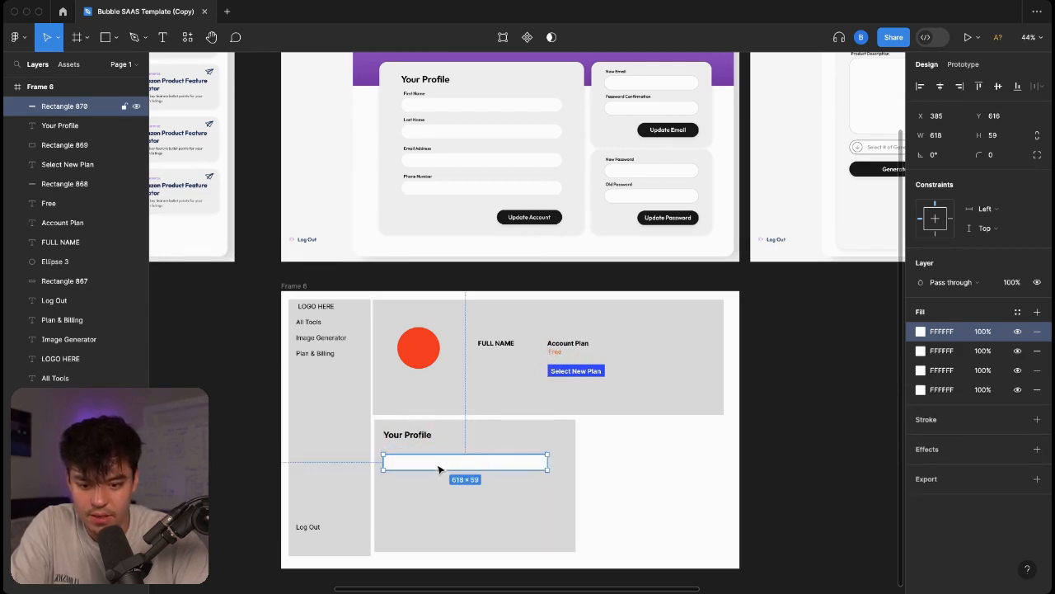
key("super+z")
key("super+z")
key("super+z")
key("super+z")
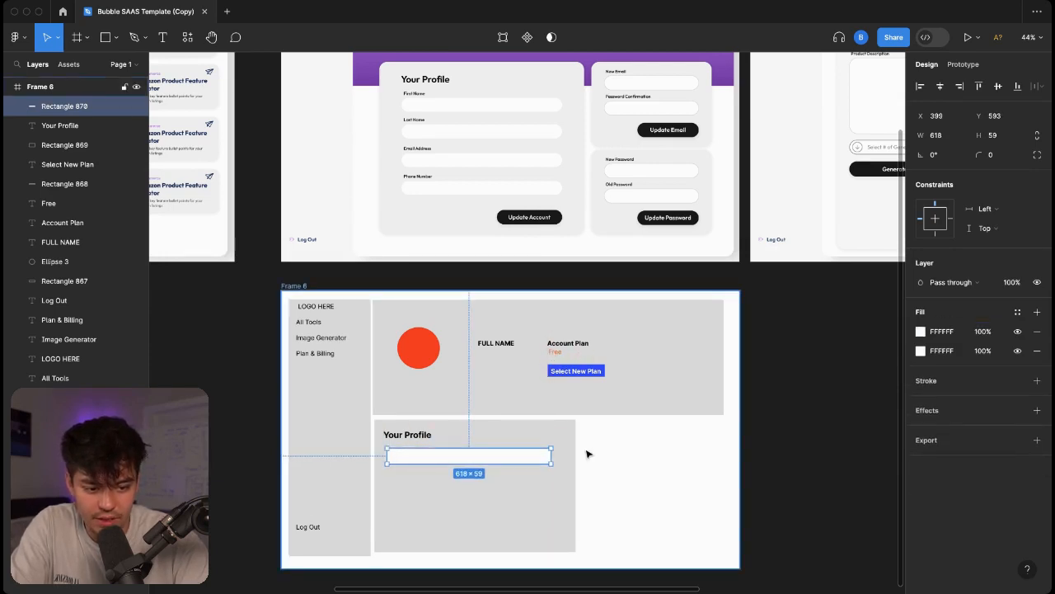
key("super+z")
left_click(610, 443)
left_click(496, 450)
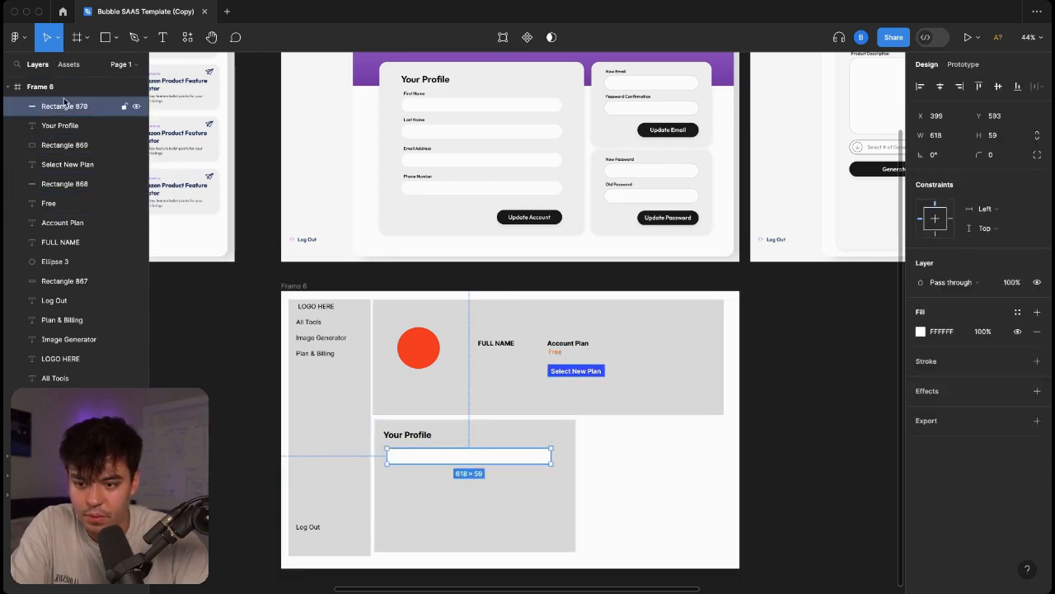
Duplicate the white bar three times, stacking four 618×59 input fields down the card.
key("super+d")
left_click_drag(472, 460, 471, 488)
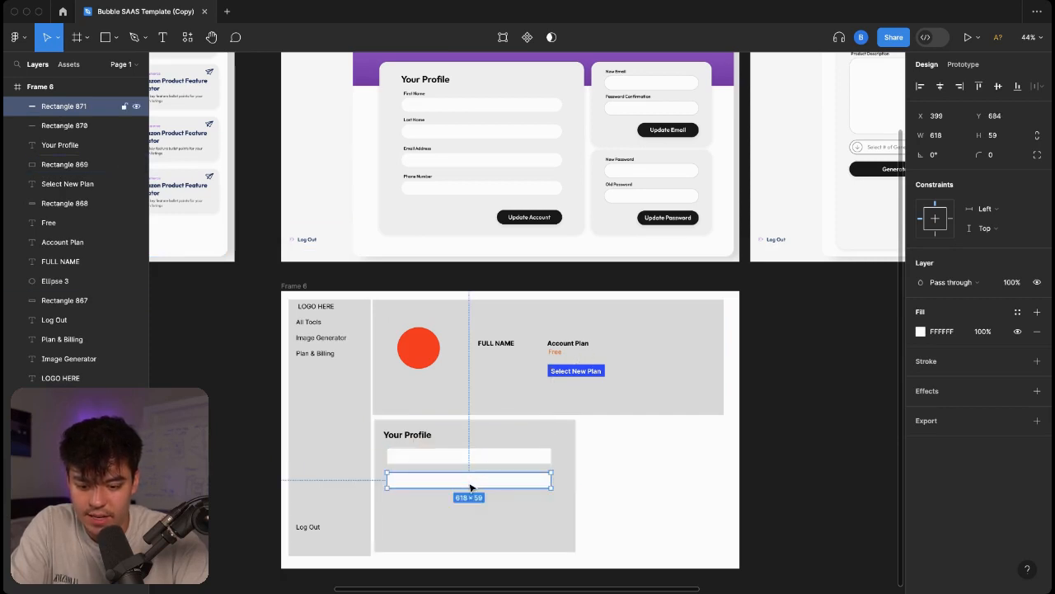
key("super+d")
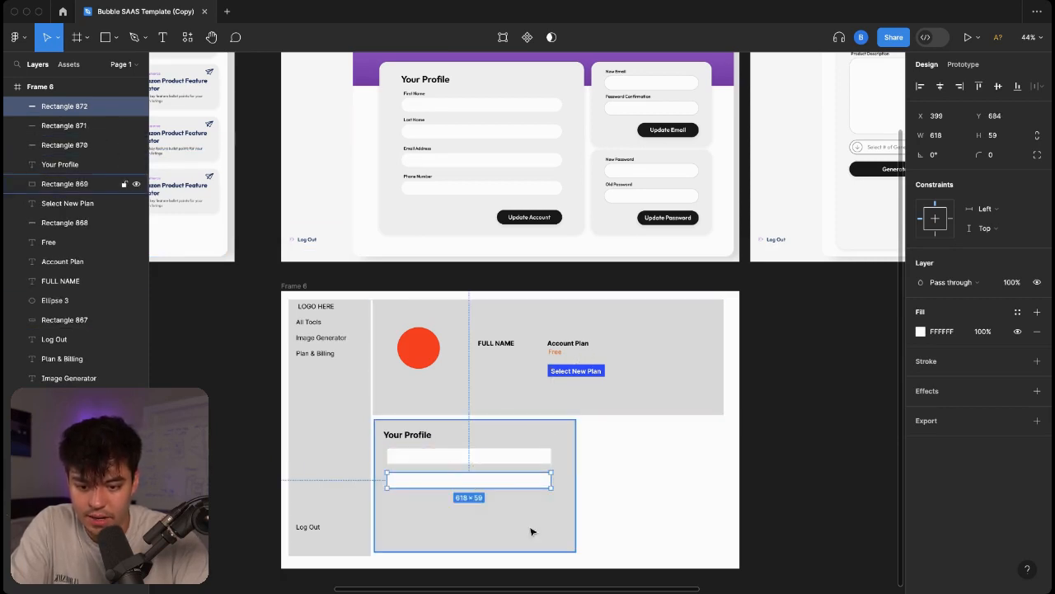
left_click_drag(500, 484, 514, 532)
key("super+d")
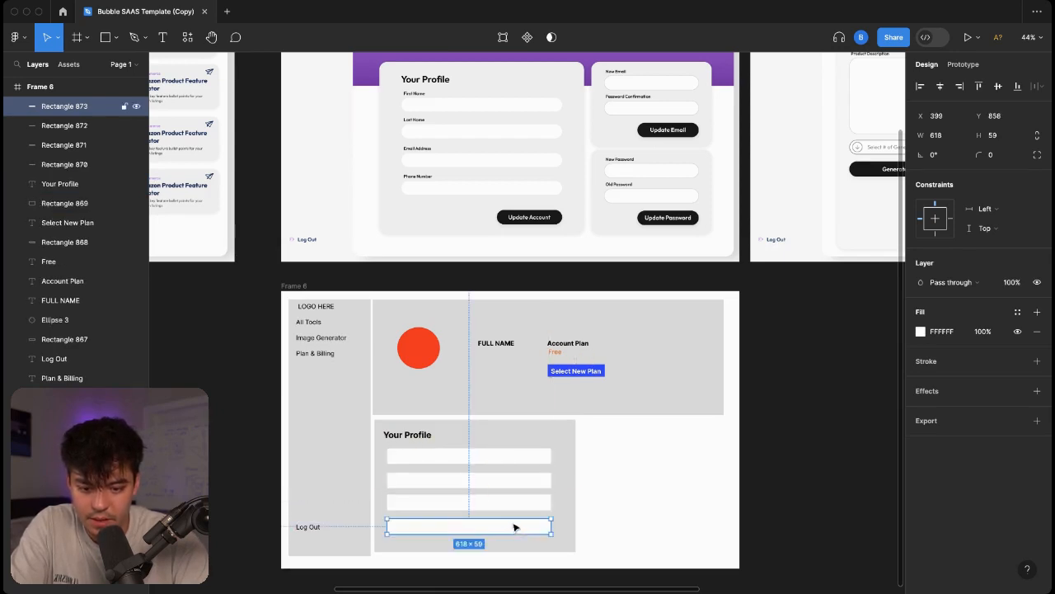
left_click(629, 450)
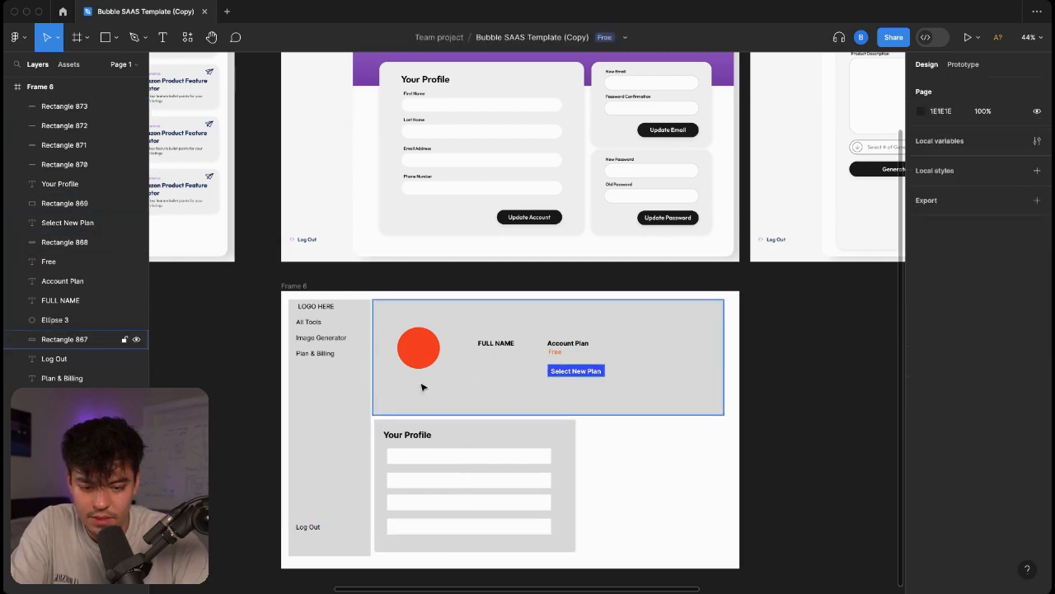
Copy the orange Free label into the card and move its layer to the top.
left_click_drag(559, 354, 396, 447)
right_click(403, 445)
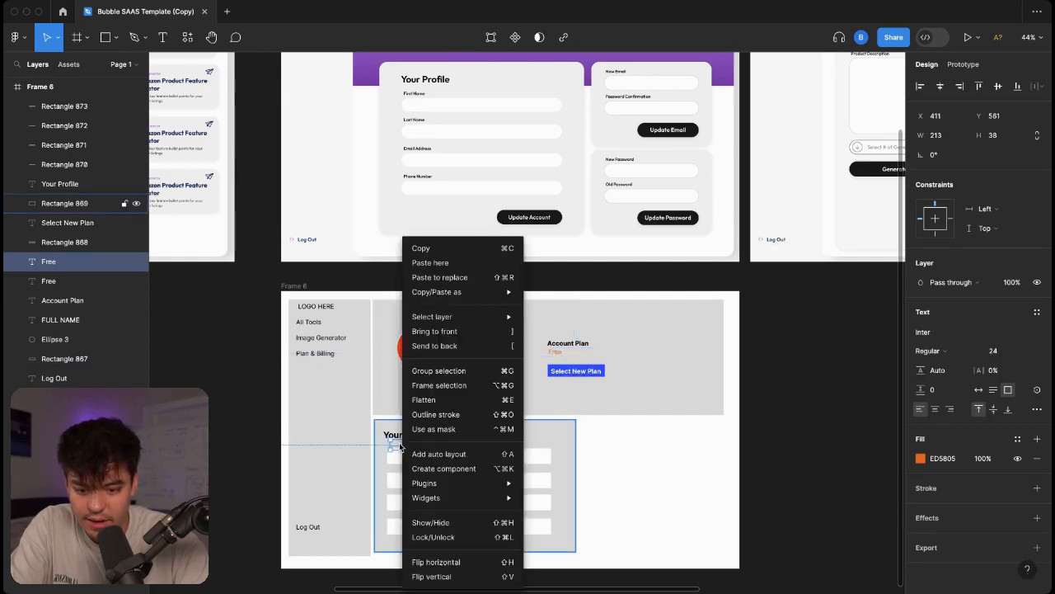
left_click(449, 331)
left_click_drag(401, 447, 398, 445)
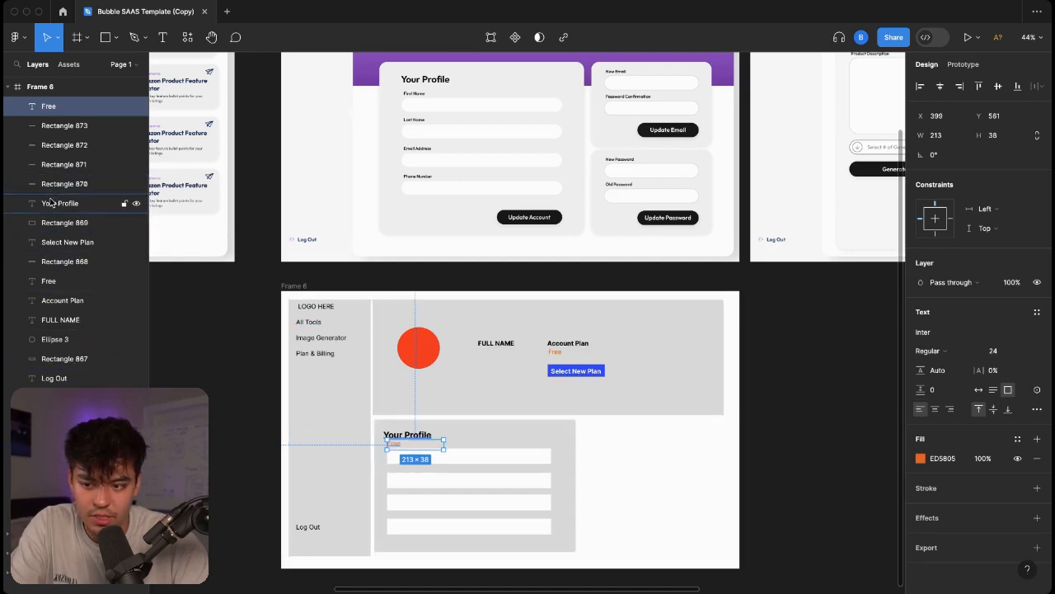
left_click_drag(47, 110, 48, 202)
left_click(57, 223)
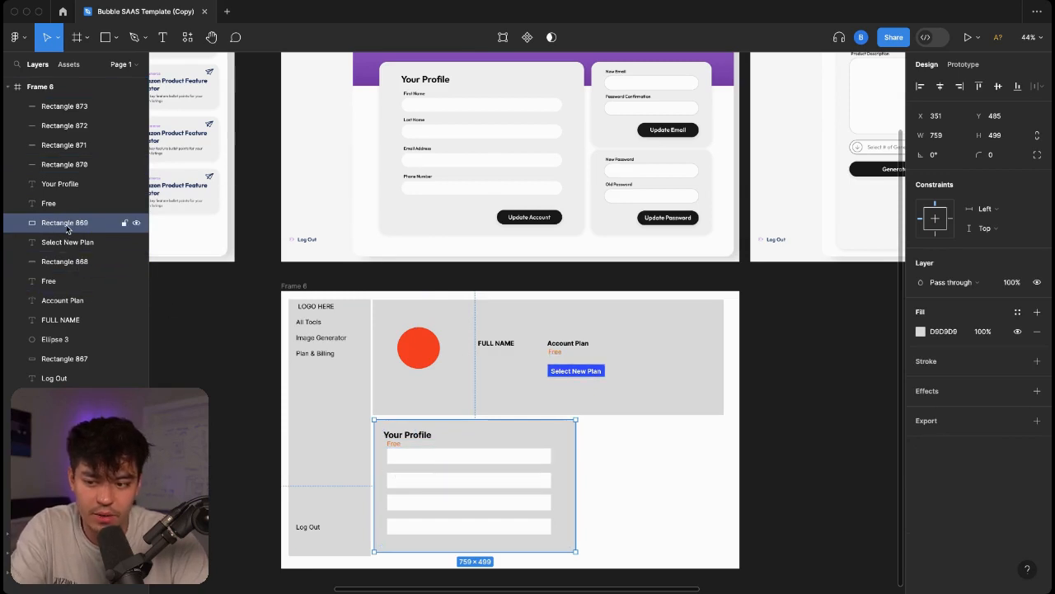
left_click(89, 204)
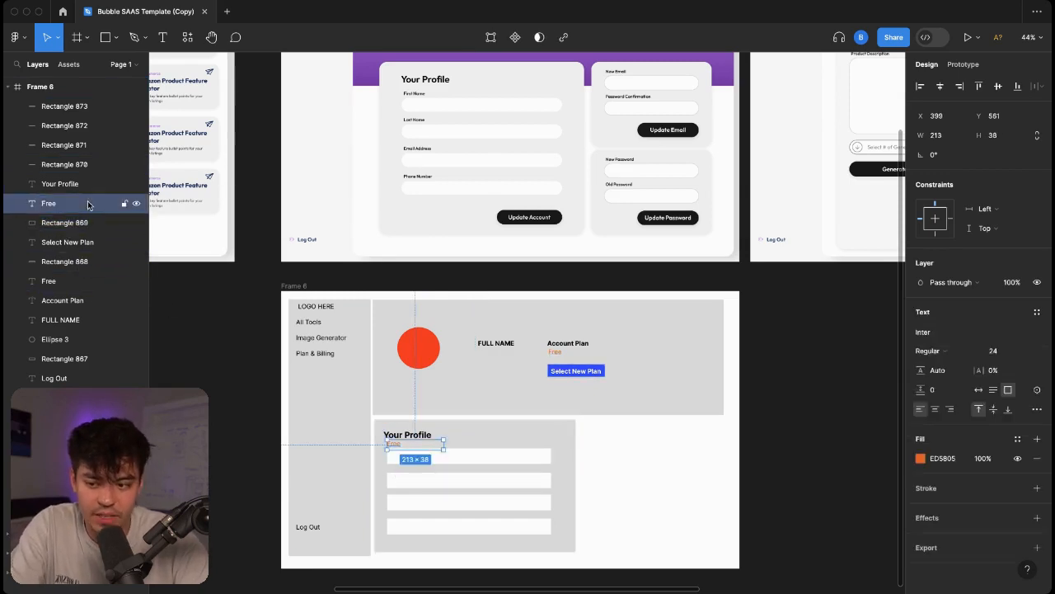
left_click_drag(74, 205, 73, 105)
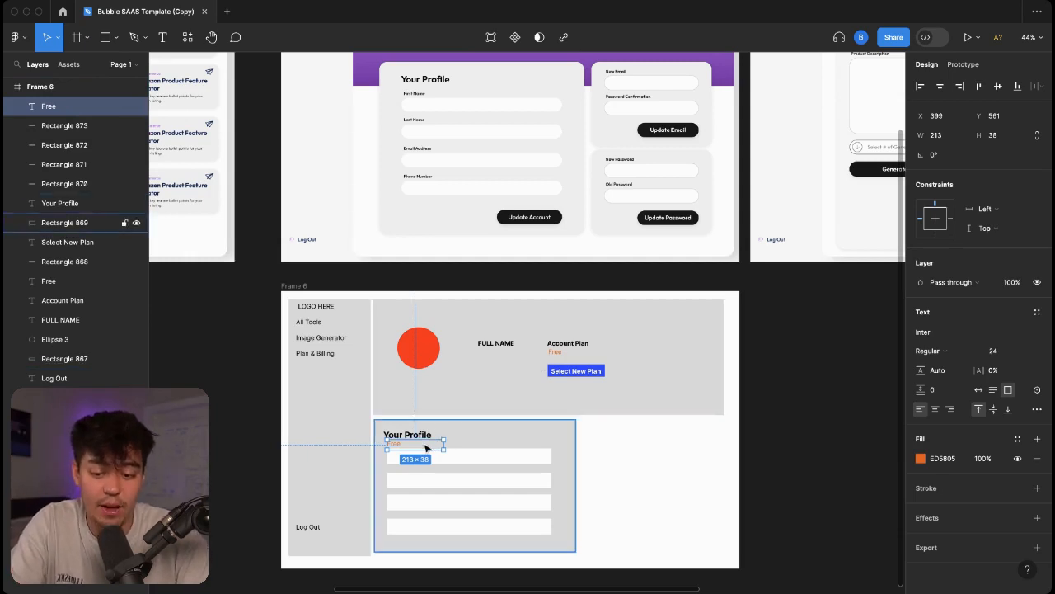
Set the label to size 16 and rename it 'First Name' above the first field.
left_click(1002, 351)
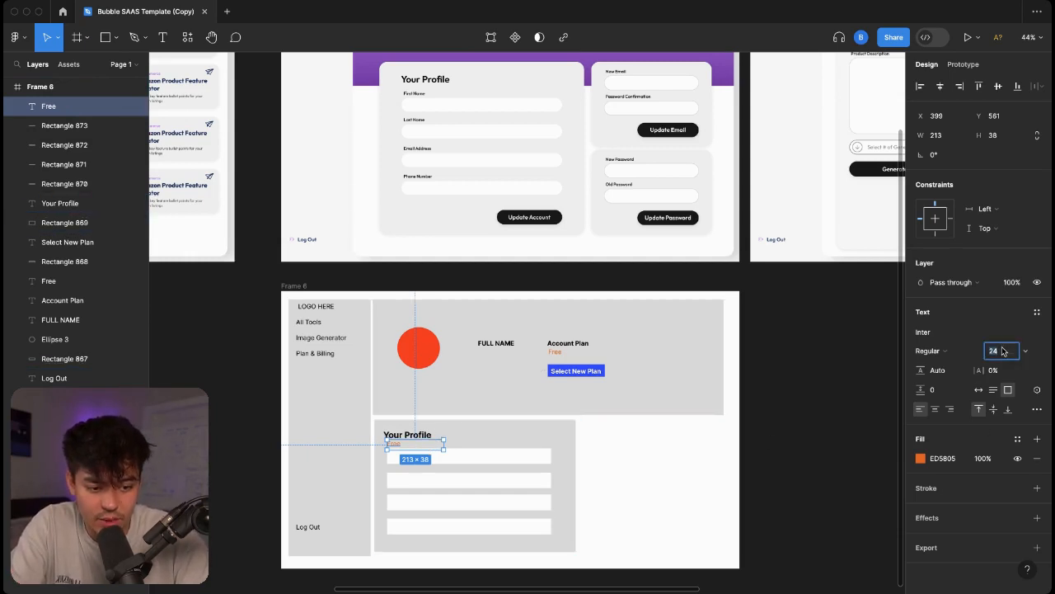
type("16")
key("Return")
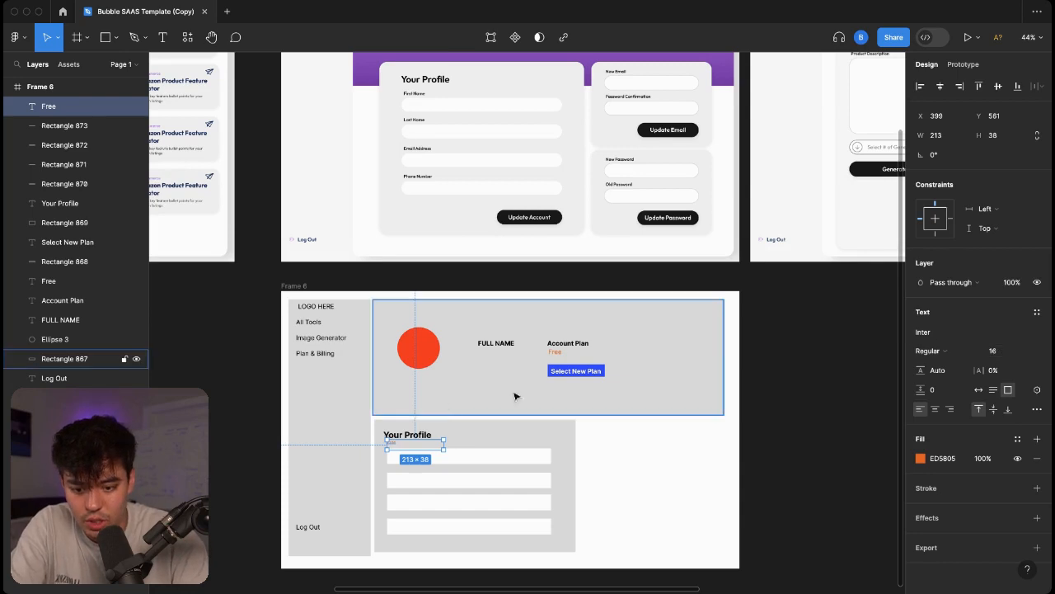
left_click_drag(397, 446, 397, 449)
double_click(397, 447)
type("First Name")
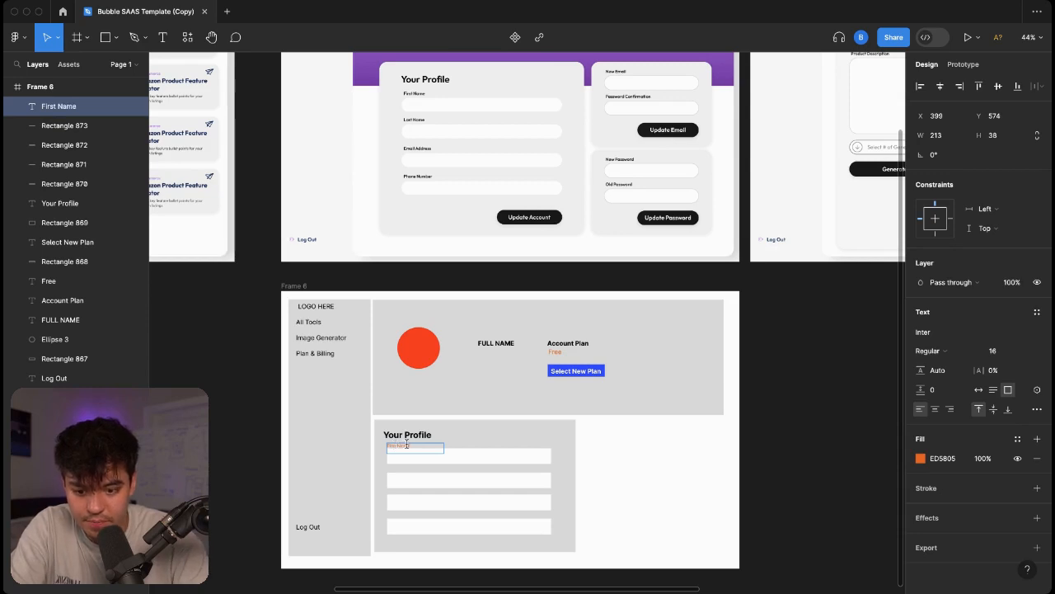
key("Escape")
Add 'Last Name' and 'Email Address' labels above the second and third fields.
left_click_drag(425, 449, 413, 472)
double_click(405, 469)
type("Last N")
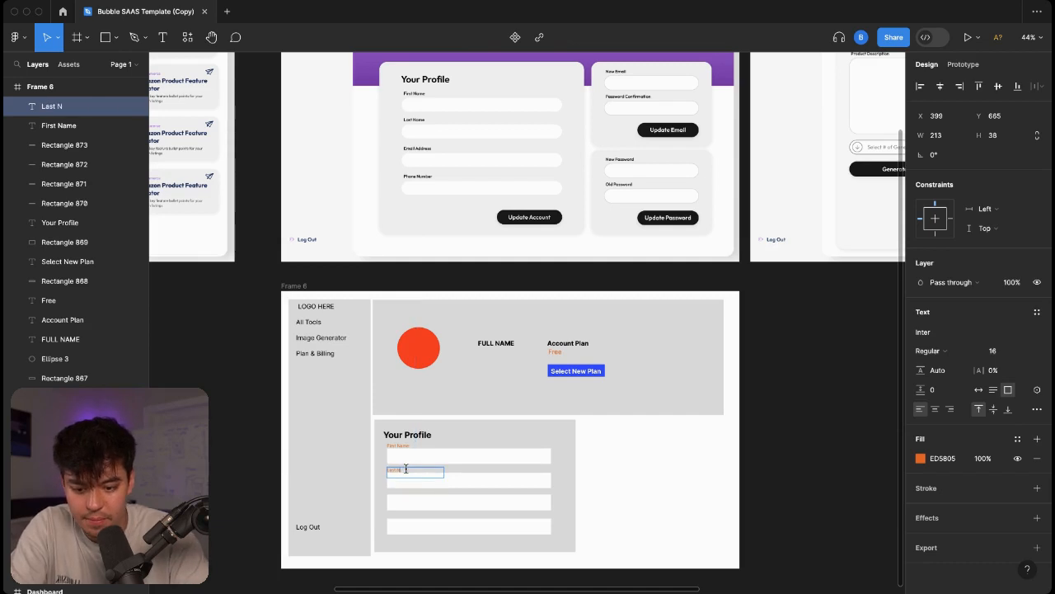
left_click(637, 476)
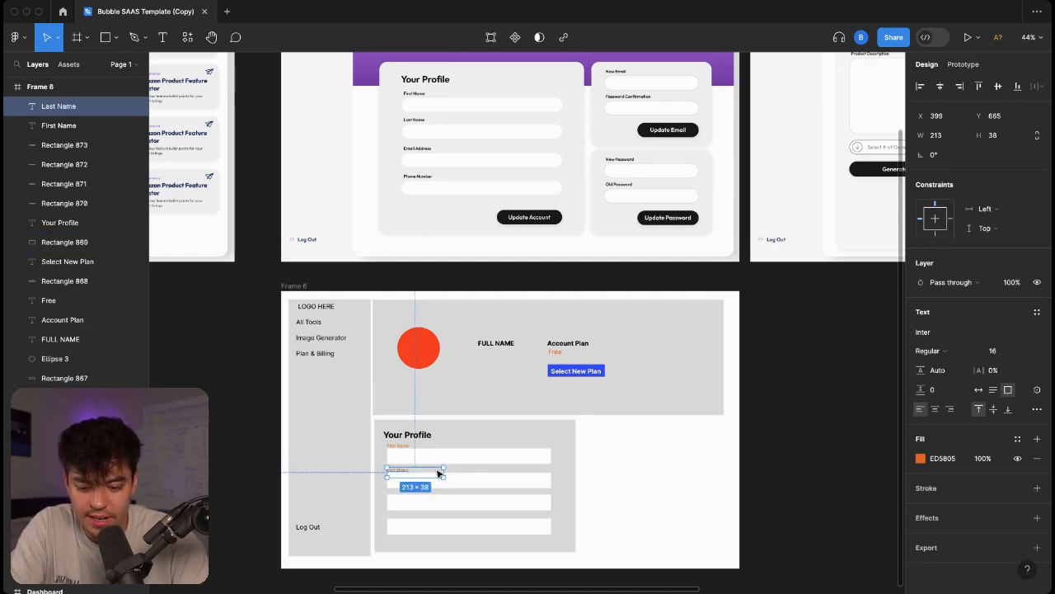
key("super+d")
left_click_drag(411, 488, 407, 494)
double_click(407, 493)
type("Email Address")
key("Escape")
Delete the fourth input field from the card.
left_click(516, 522)
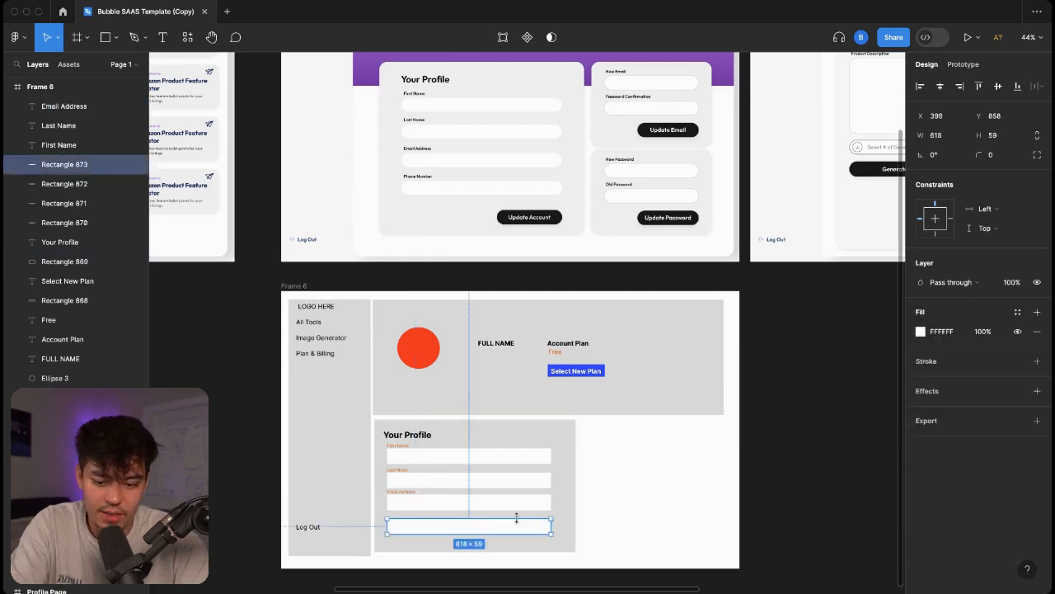
key("Delete")
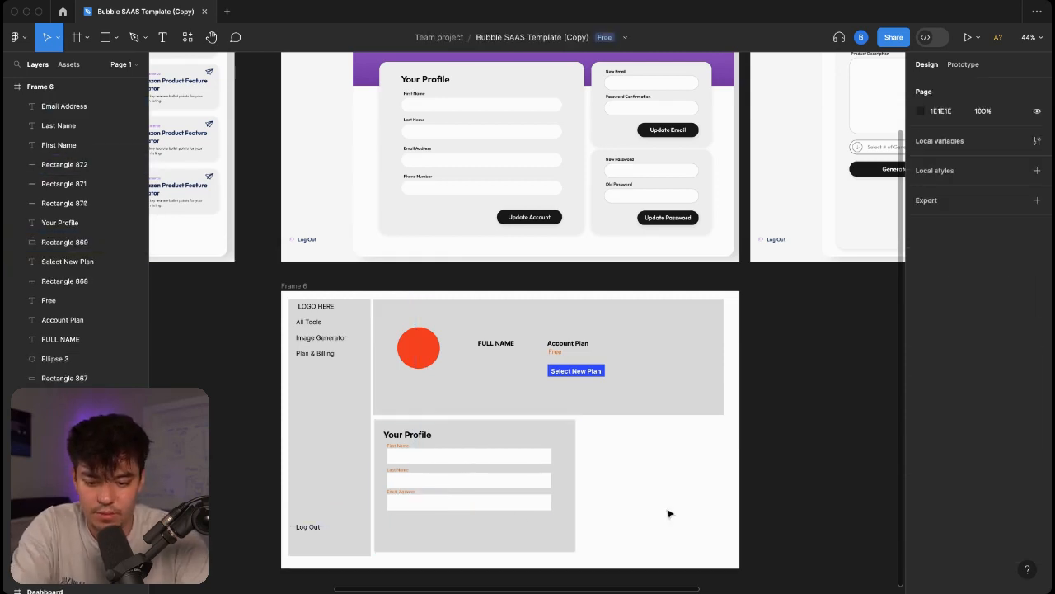
left_click(117, 39)
left_click(595, 374)
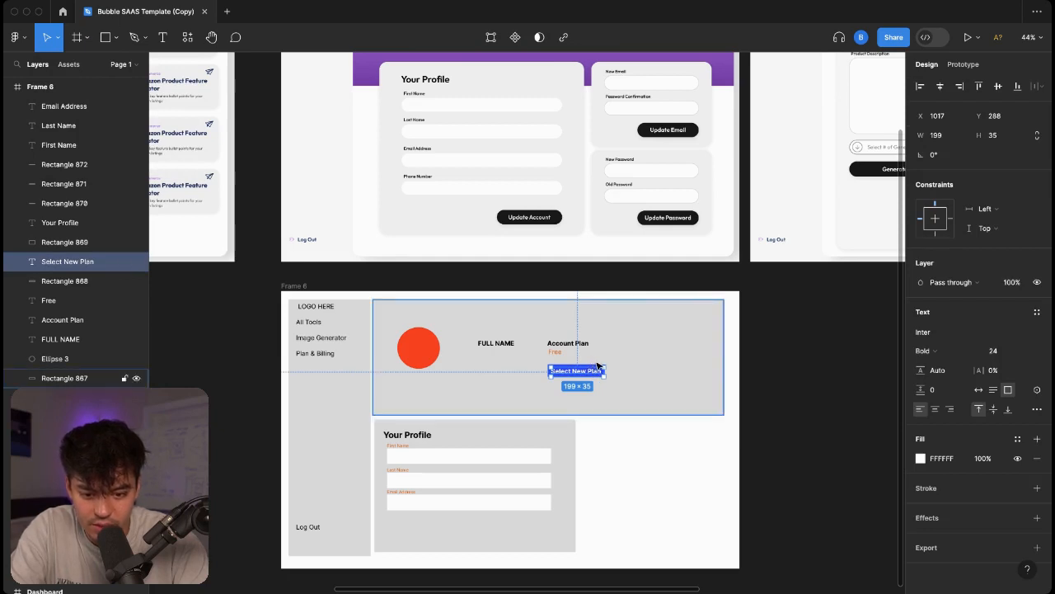
left_click(595, 362)
left_click(595, 364)
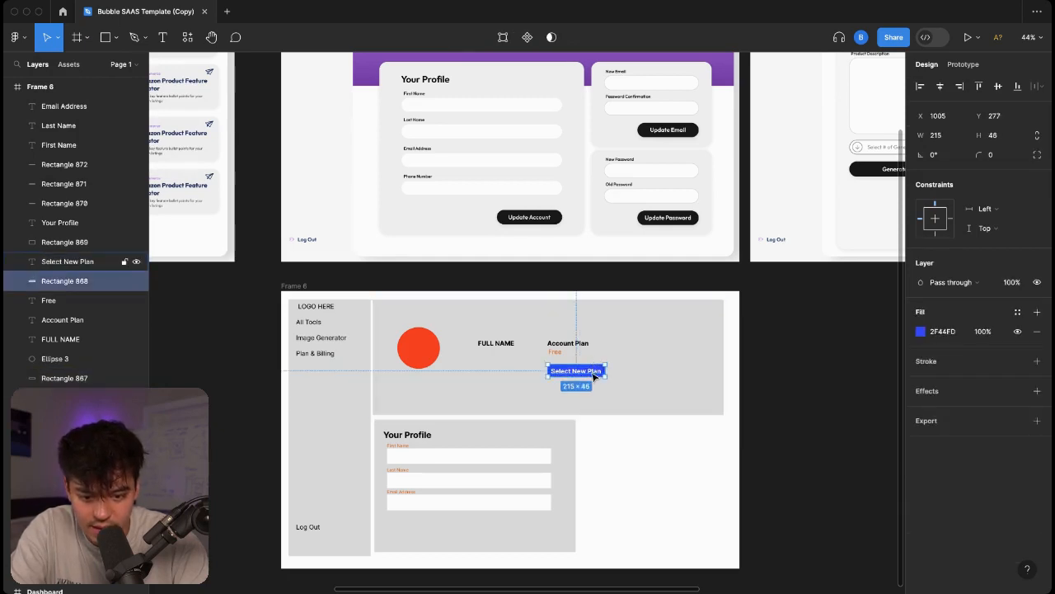
Copy the Select New Plan button to the card's bottom right, in front, relabelled 'Update Account'.
left_click(596, 371, "shift")
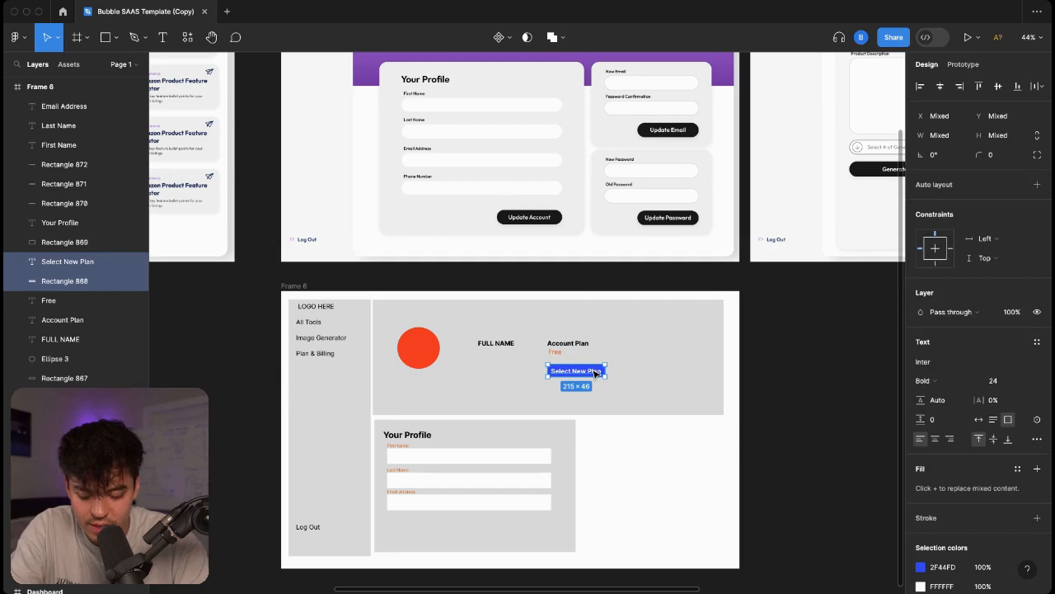
key("super+d")
left_click_drag(584, 372, 552, 542)
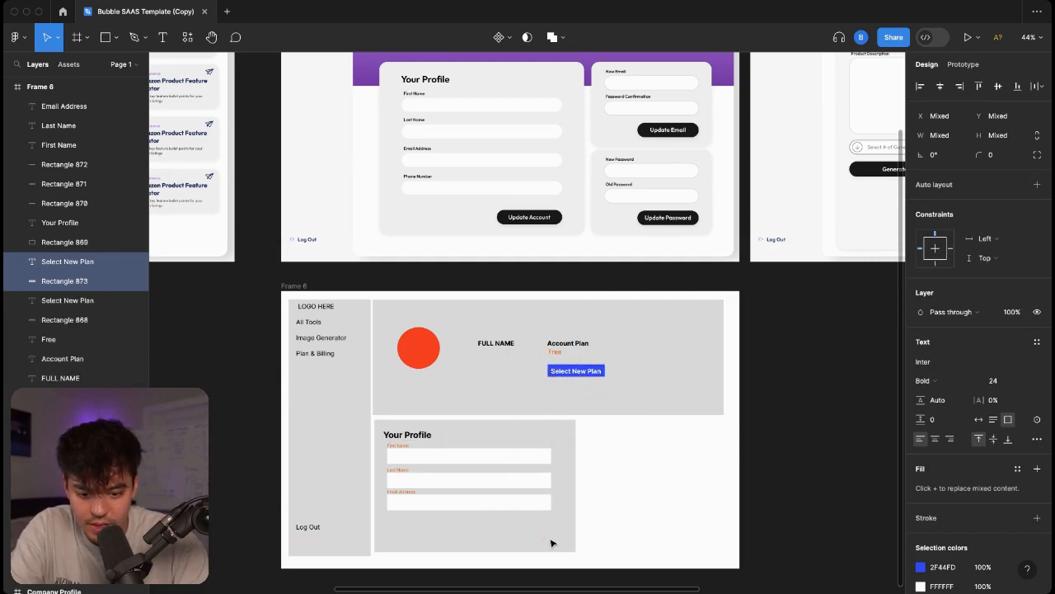
right_click(551, 543)
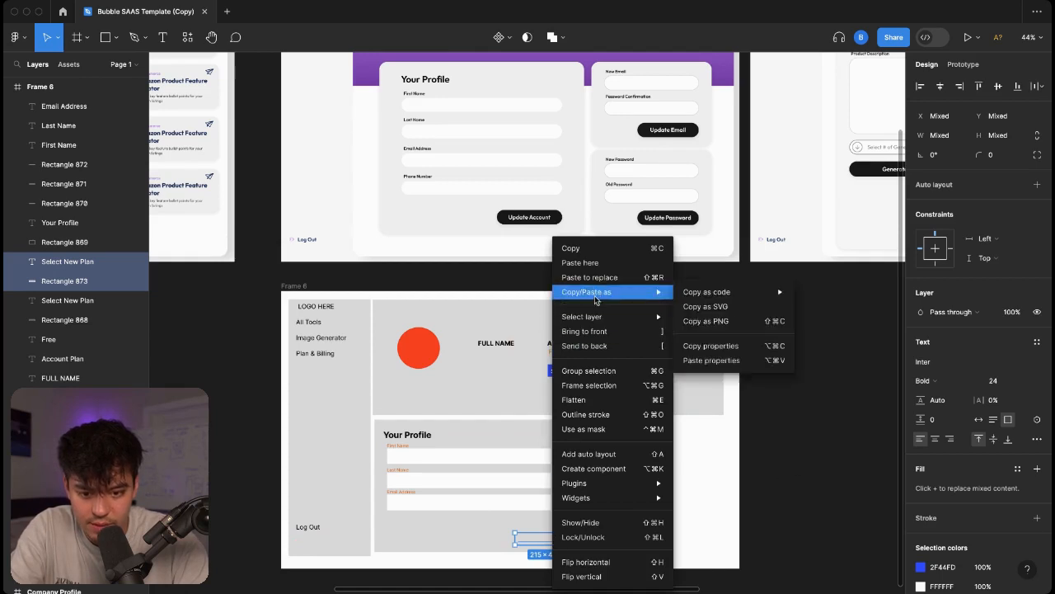
left_click(593, 331)
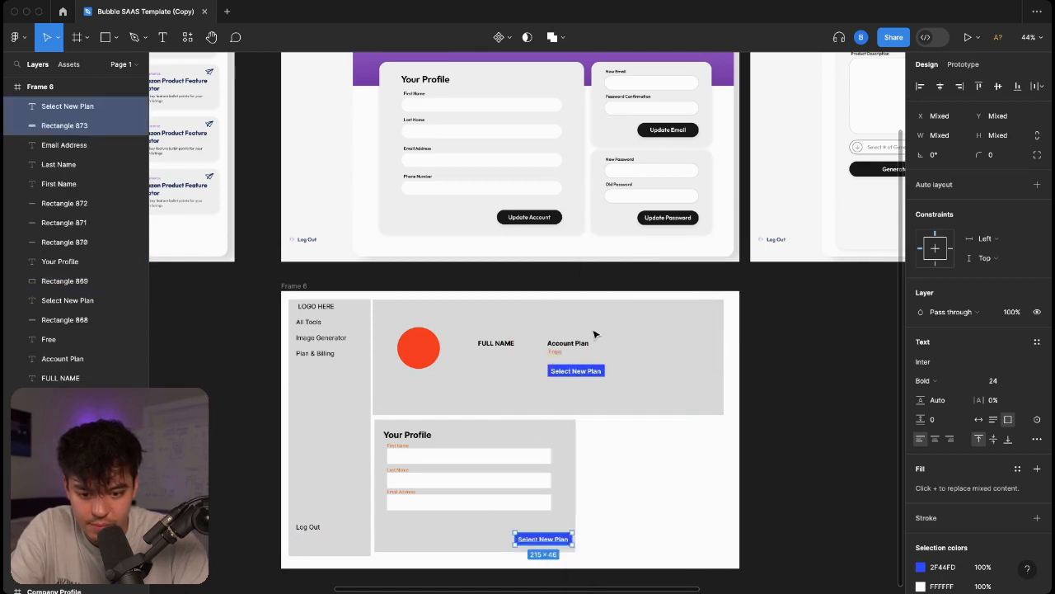
left_click(557, 539)
double_click(558, 539)
type("Upd")
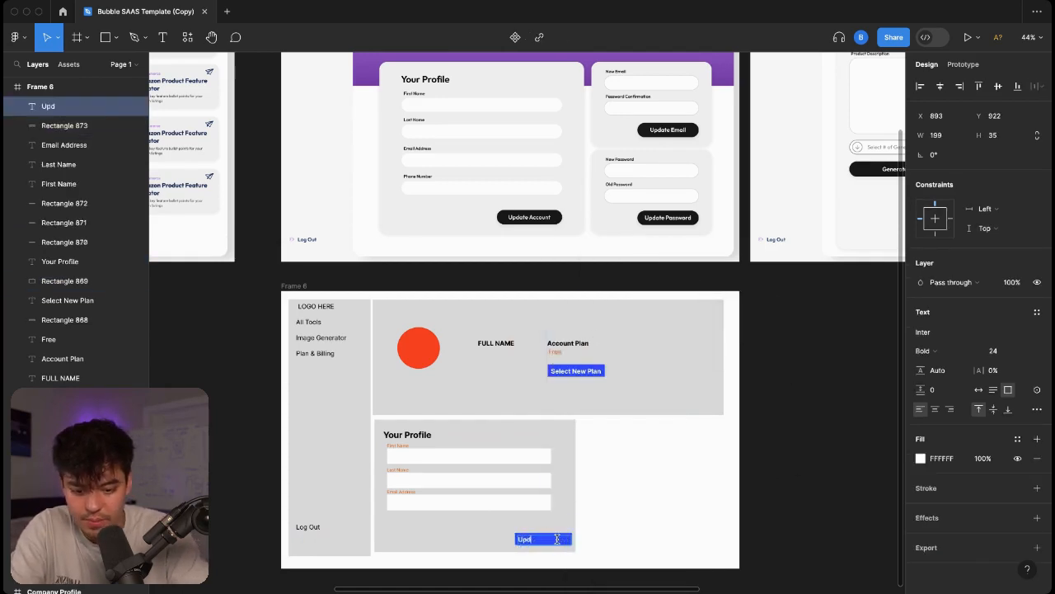
type("ate Account")
key("Escape")
left_click(628, 515)
left_click_drag(646, 551, 384, 419)
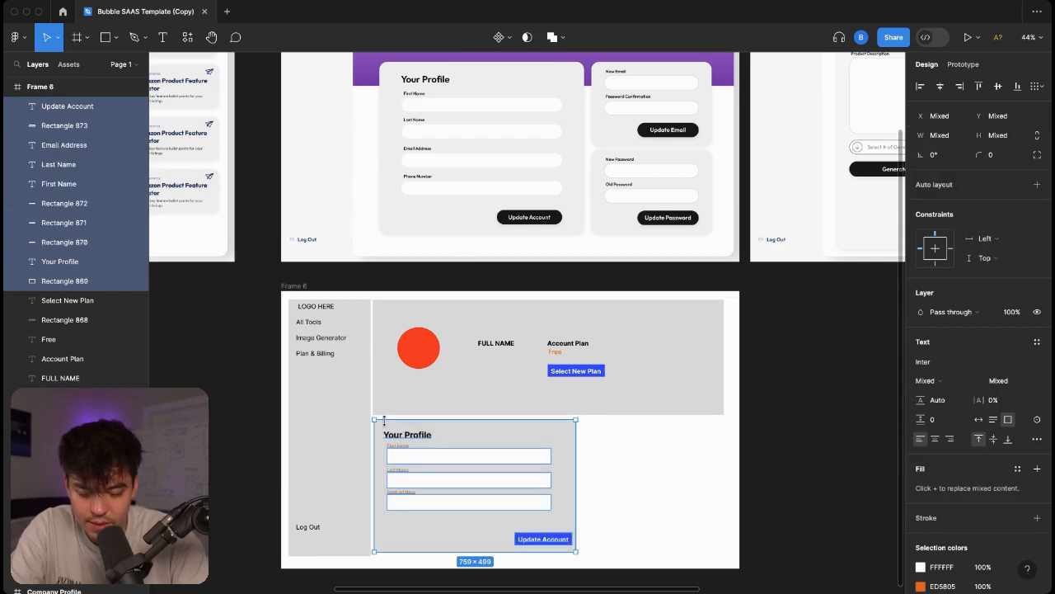
Duplicate the Your Profile card beside the original and narrow the copy to fit the frame.
key("super+d")
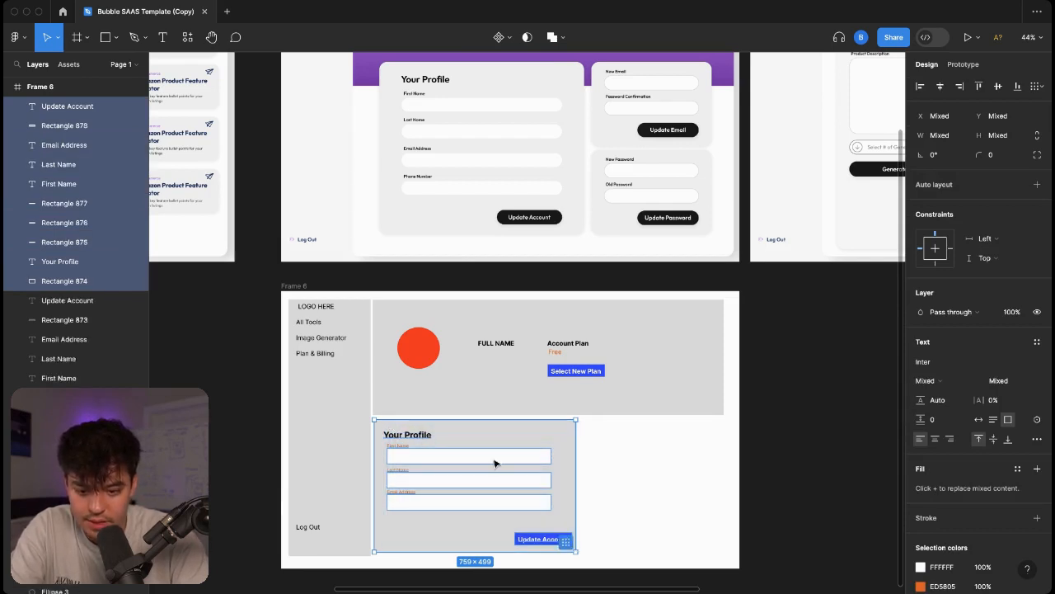
left_click_drag(546, 435, 721, 437)
left_click(721, 437)
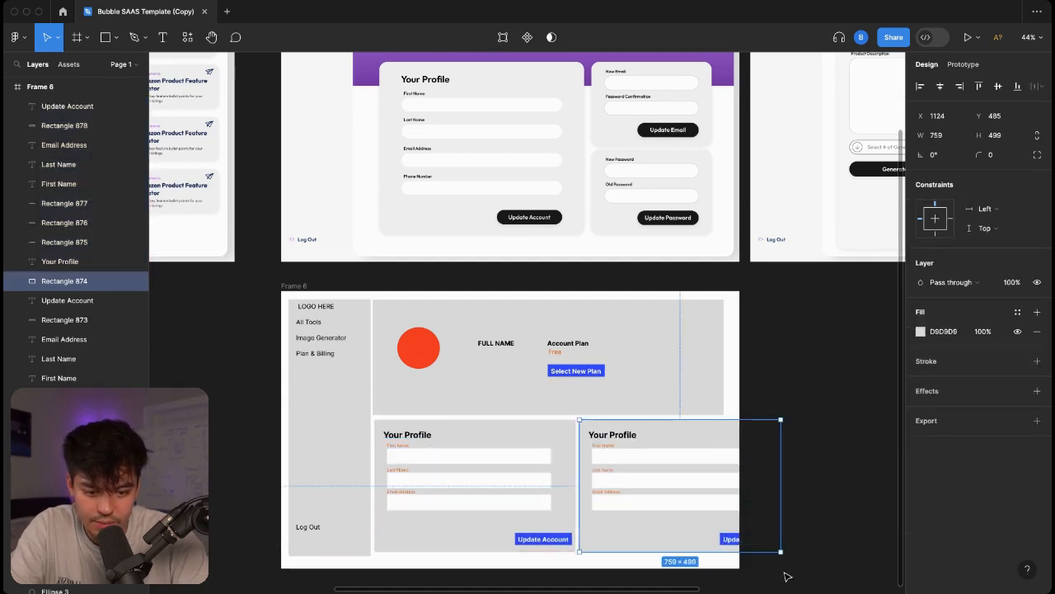
left_click_drag(781, 550, 728, 552)
Move Update Account into the copy, narrow the first input to 456 wide, delete the email box.
left_click(738, 539)
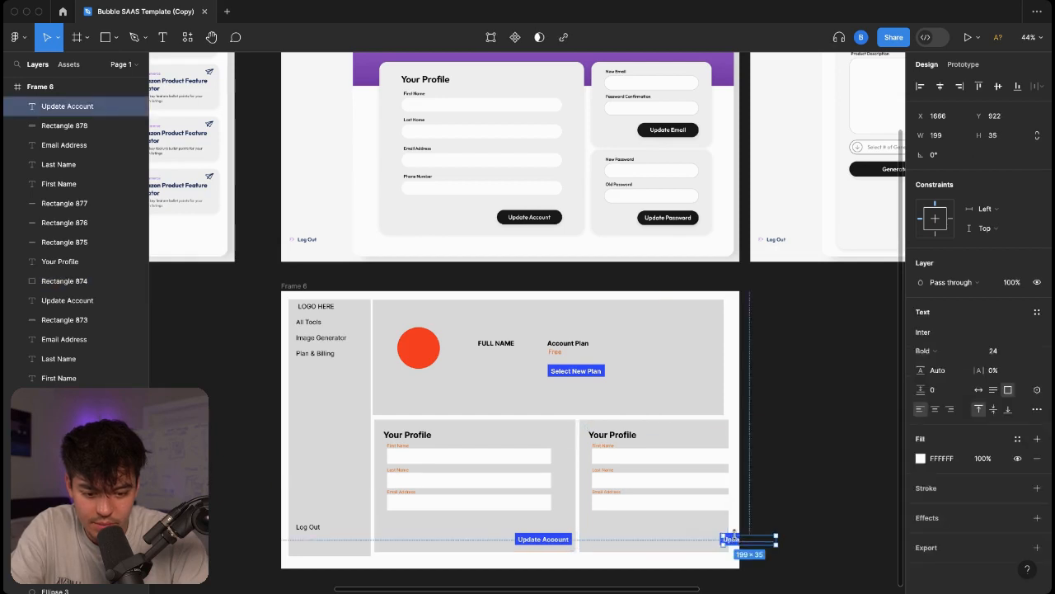
left_click(734, 530)
left_click(736, 543)
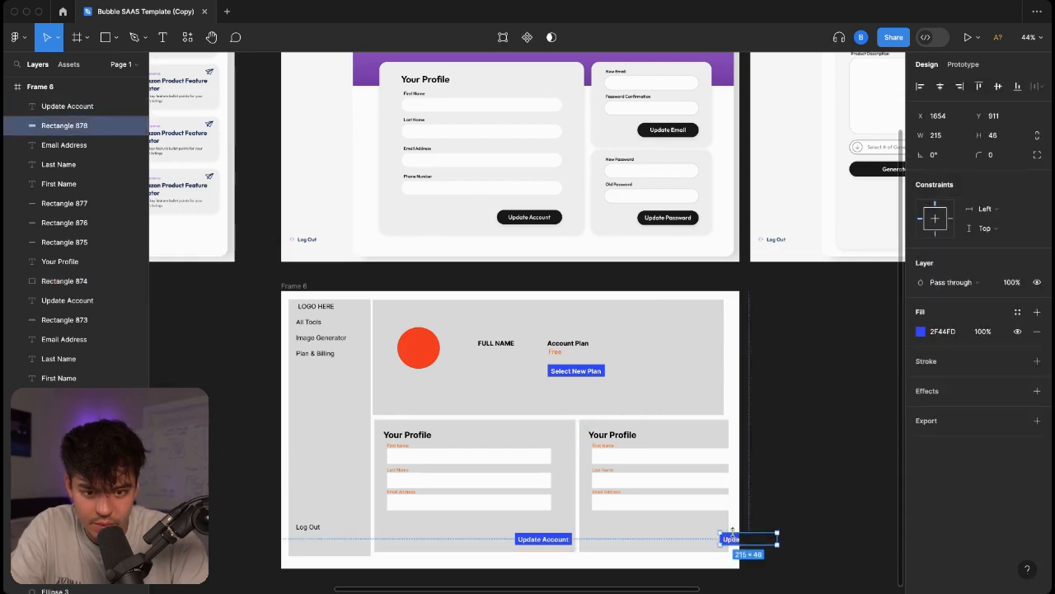
left_click(736, 540, "shift")
left_click_drag(736, 540, 612, 531)
left_click(674, 455)
left_click_drag(756, 455, 713, 478)
left_click(711, 490)
left_click(671, 500)
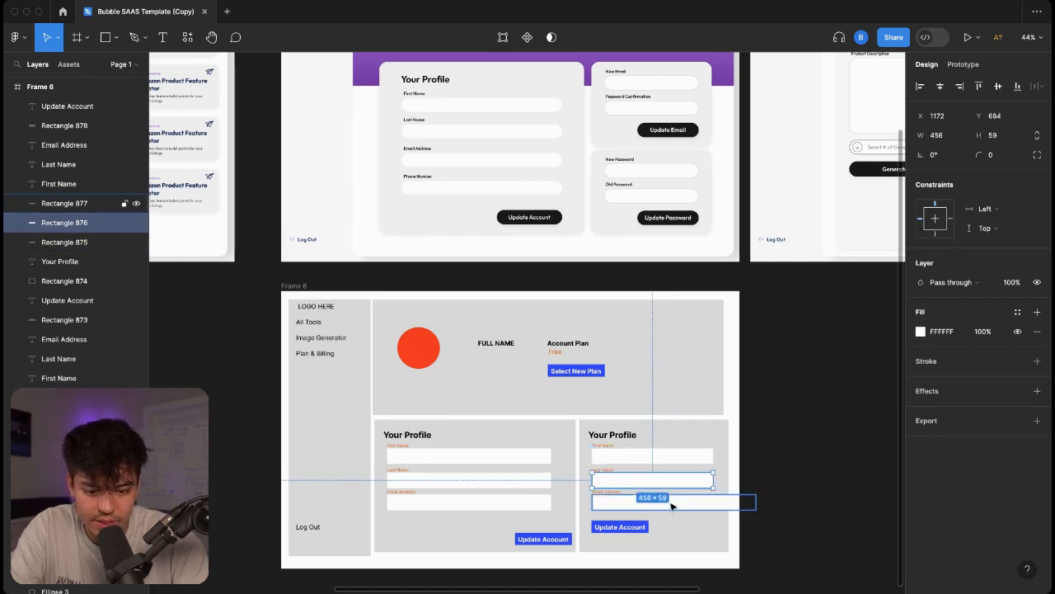
key("Delete")
key("Delete")
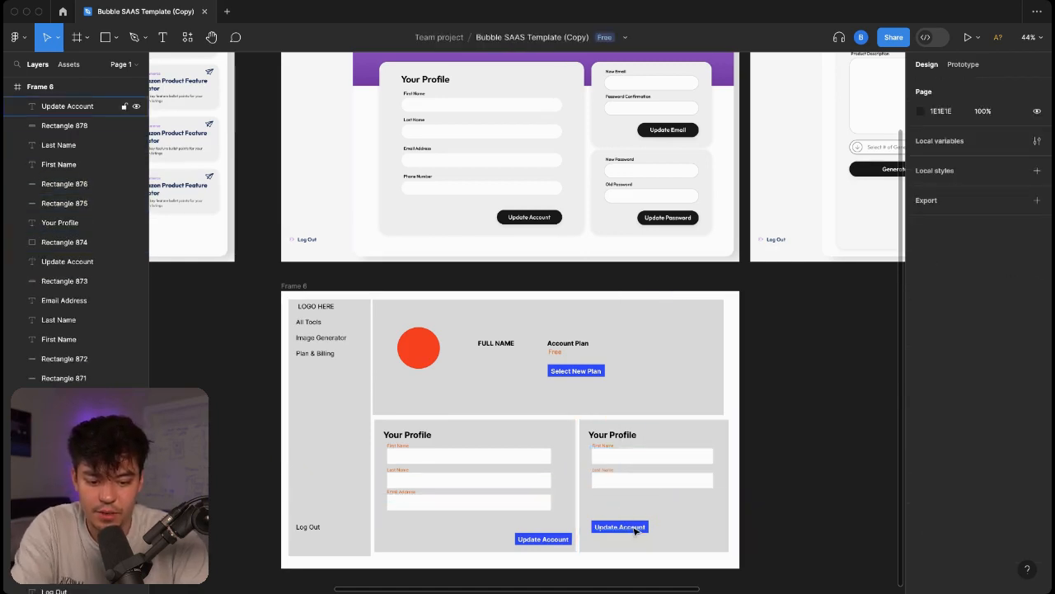
Relabel the copied button 'Update Email', shift it up-right, and shrink the card around it.
left_click(620, 526)
key("Return")
type("Upd")
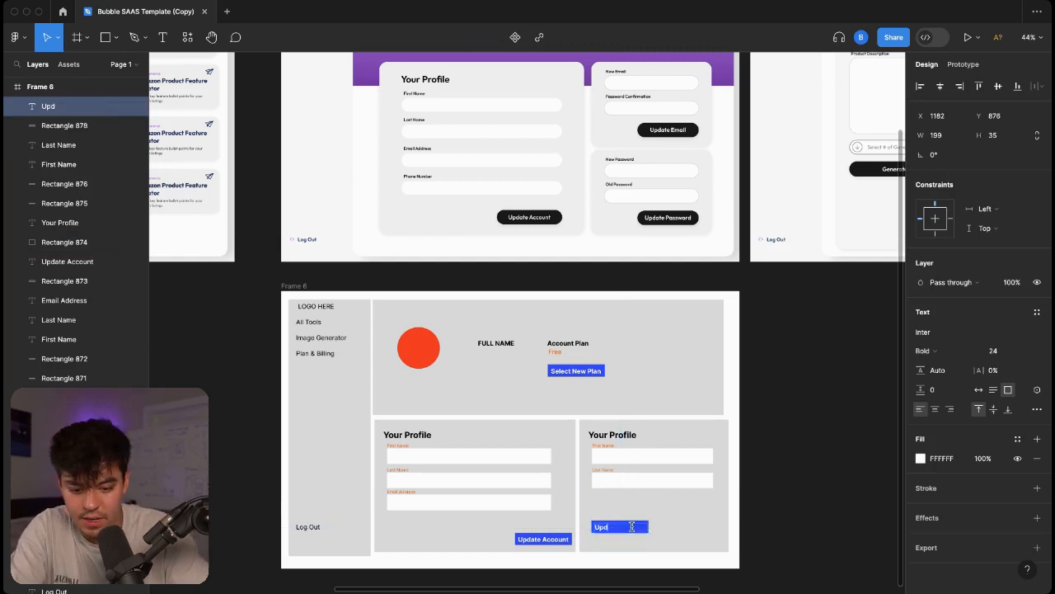
type("ate Email")
key("Escape")
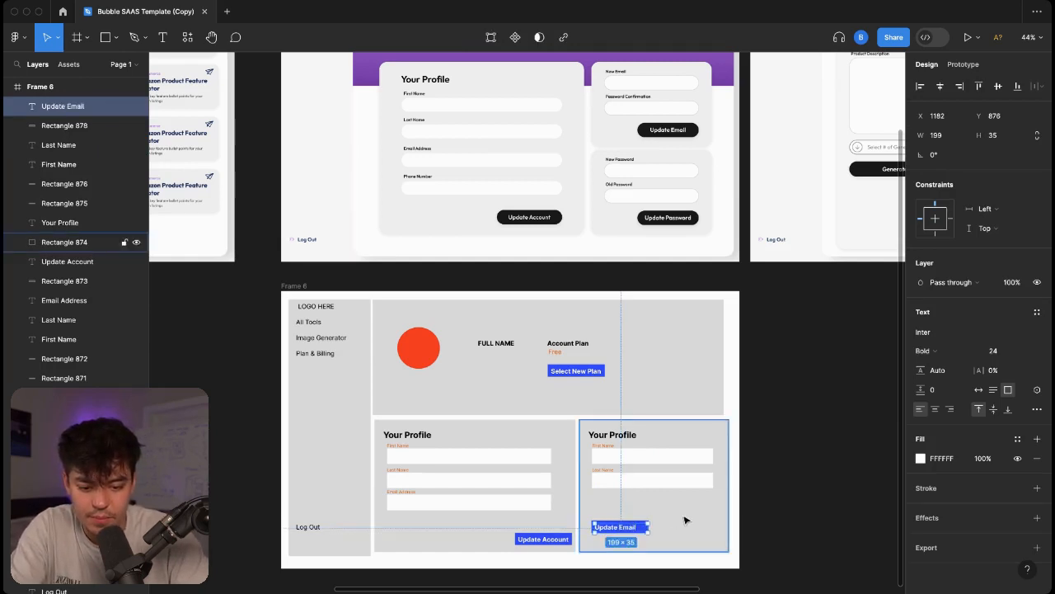
left_click(651, 523)
left_click(645, 526)
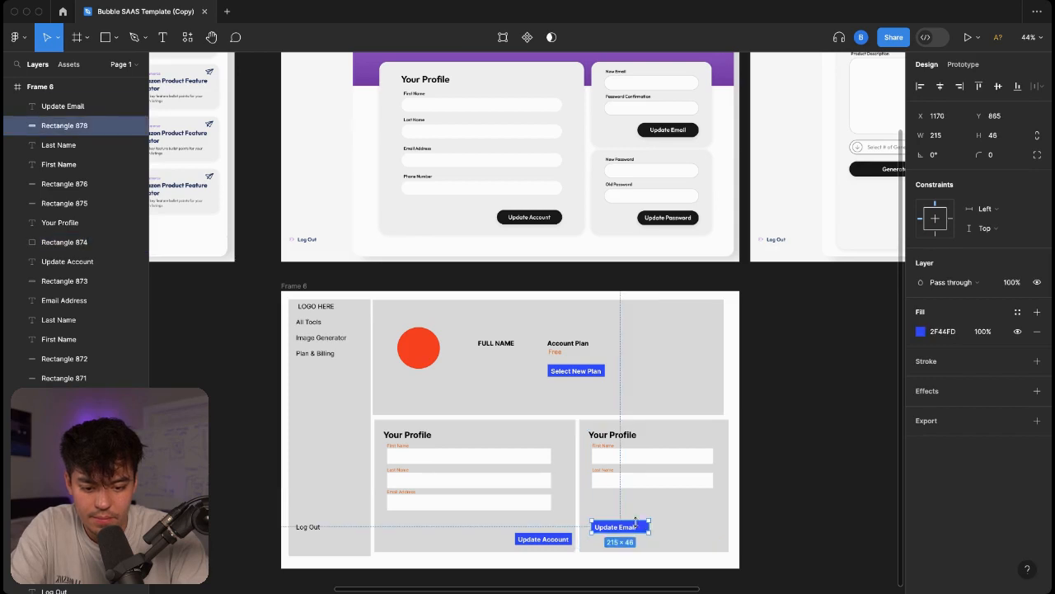
left_click(621, 528, "shift")
left_click_drag(621, 528, 686, 505)
left_click(695, 537)
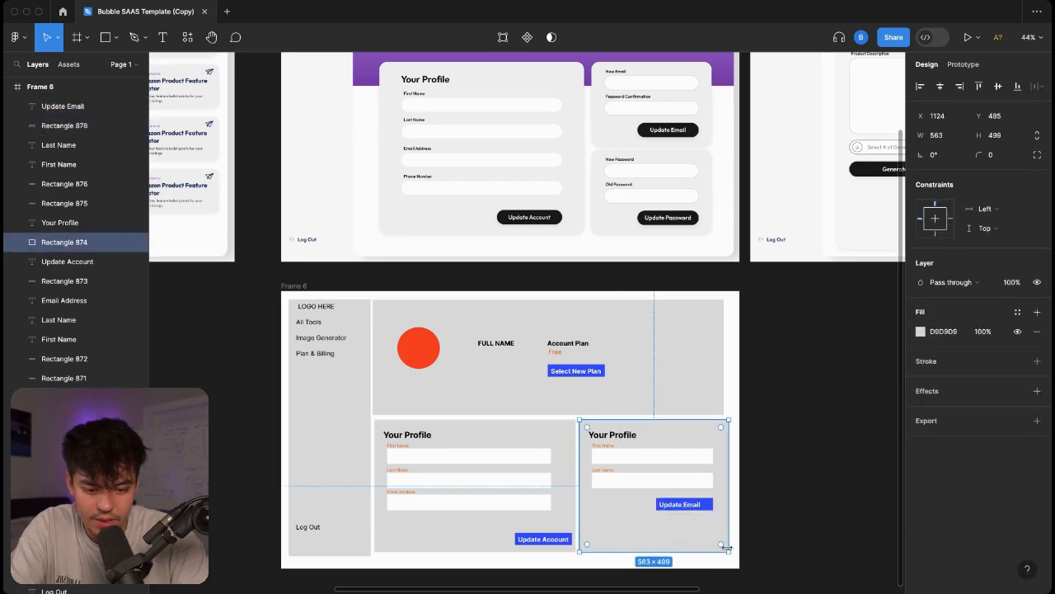
left_click_drag(722, 549, 724, 520)
Rename the fields 'New Email' and 'Confirm Password' and delete the Your Profile heading.
double_click(610, 451)
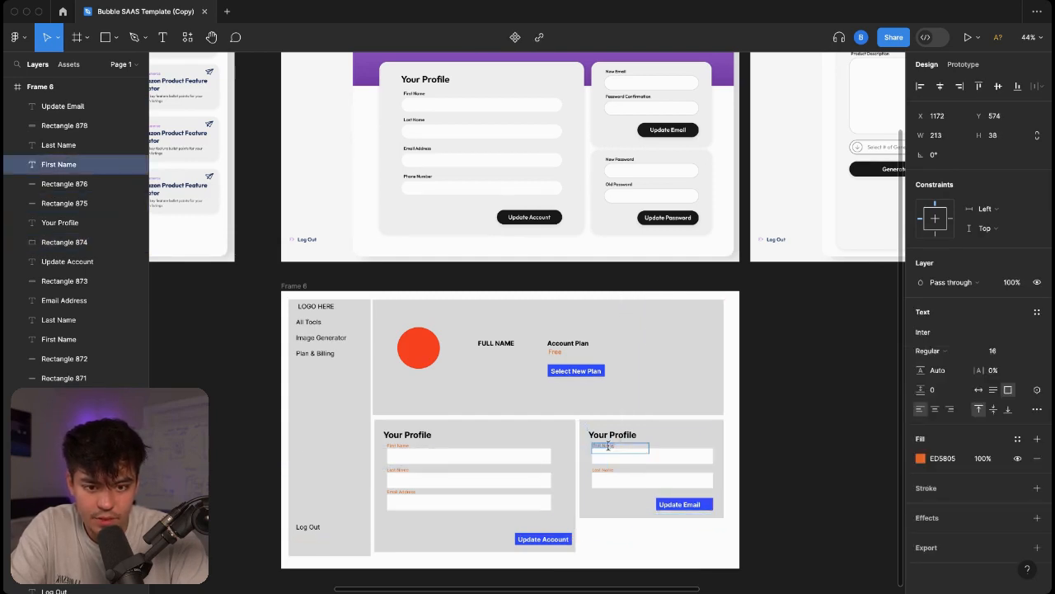
type("New Email")
left_click(605, 469)
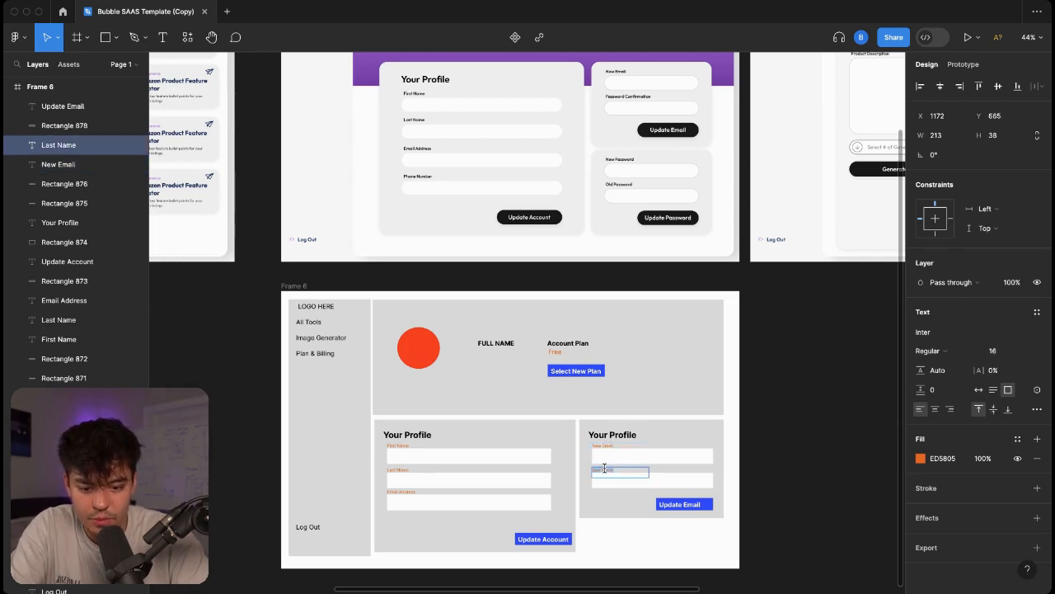
type("Confirm Password")
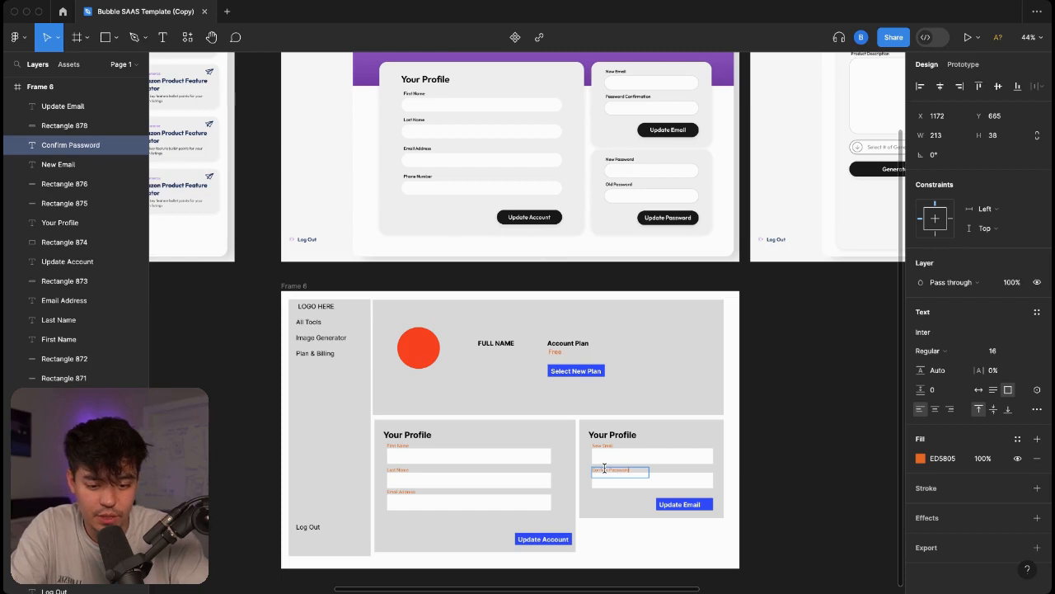
key("Escape")
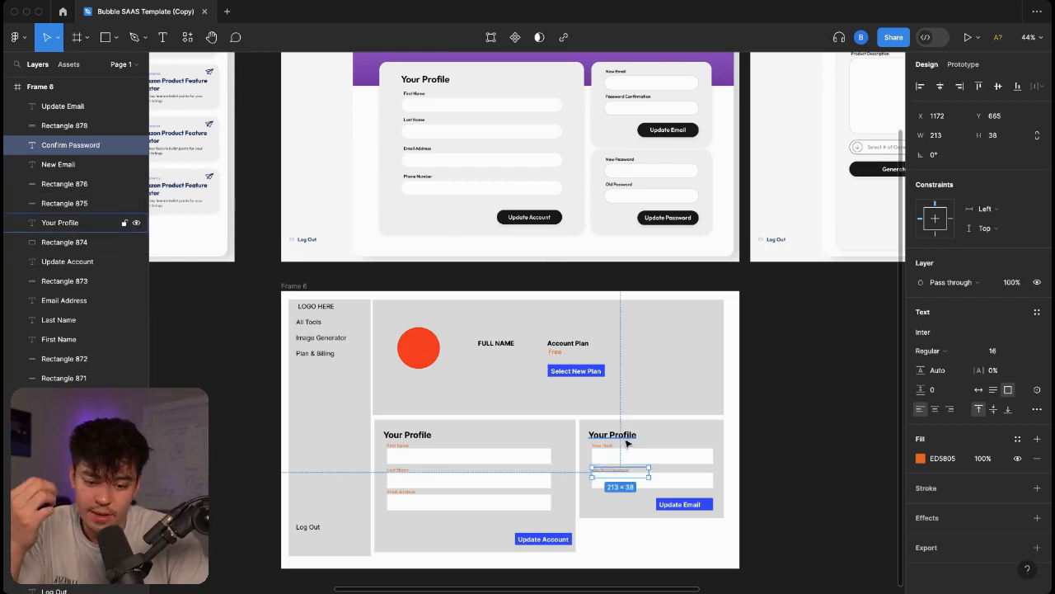
left_click(618, 435)
key("Delete")
Move the fields and button up, shorten the card to 544×301, and select the whole card.
left_click(627, 444)
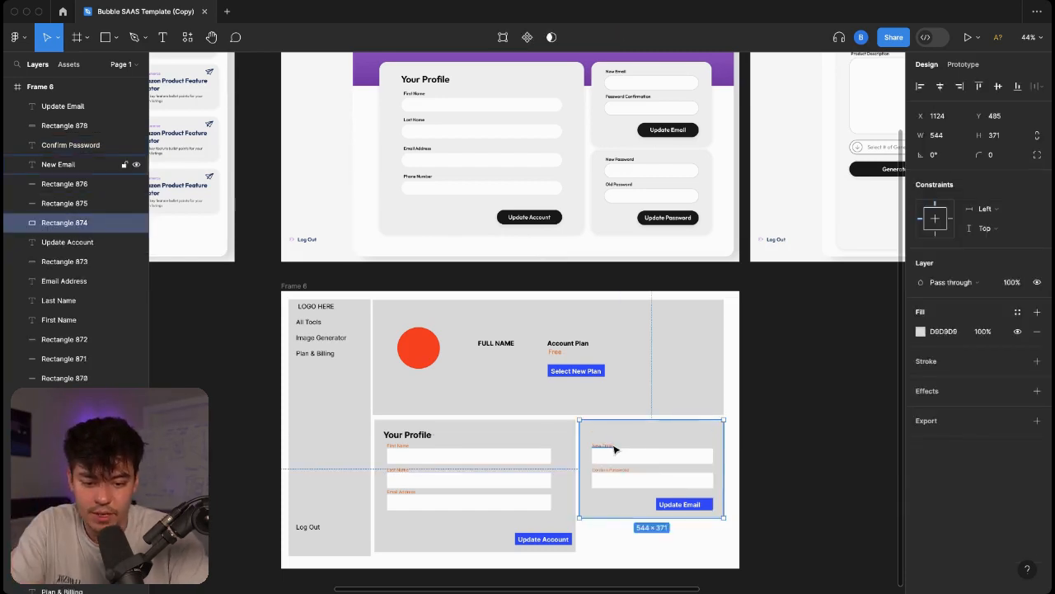
left_click(617, 448)
left_click(656, 454, "shift")
left_click(620, 471, "shift")
left_click(691, 483, "shift")
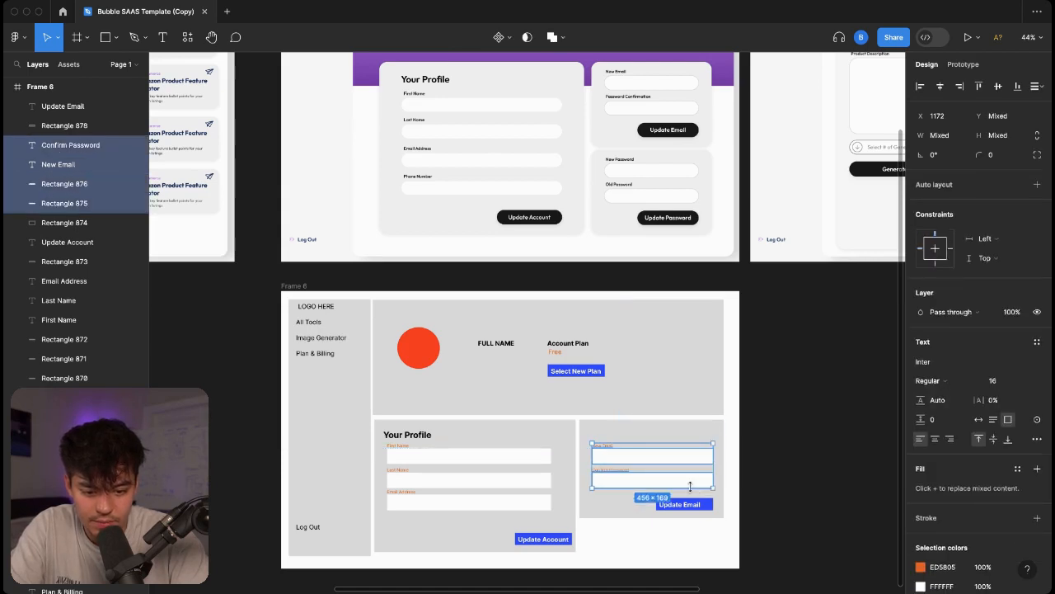
left_click(697, 507, "shift")
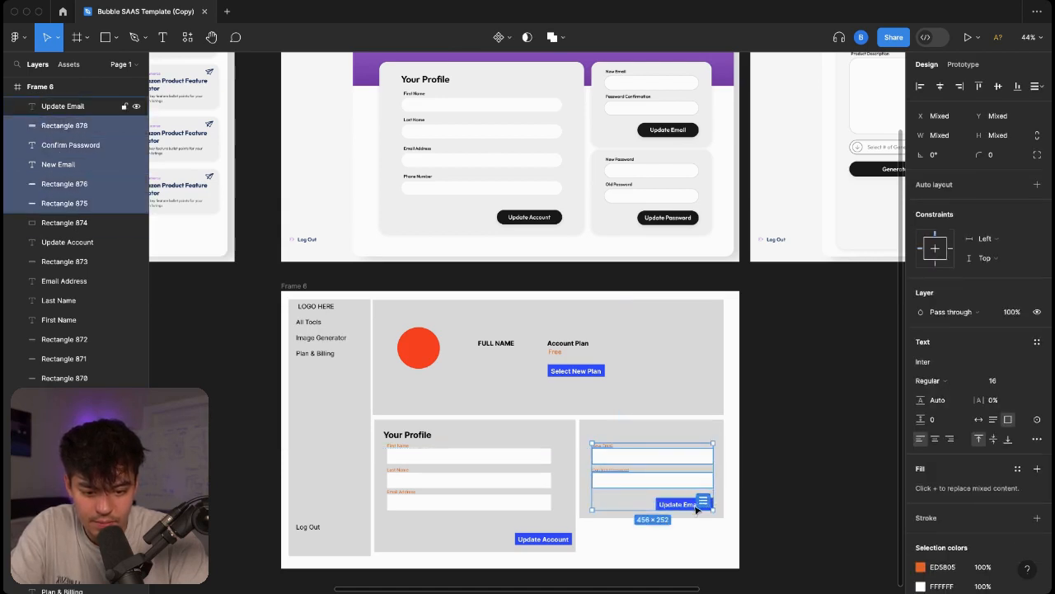
left_click(686, 504, "shift")
mouse_move(684, 505)
left_mouse_down()
mouse_move(682, 488)
mouse_move(695, 501)
left_mouse_up()
left_click(699, 508)
left_click(747, 496)
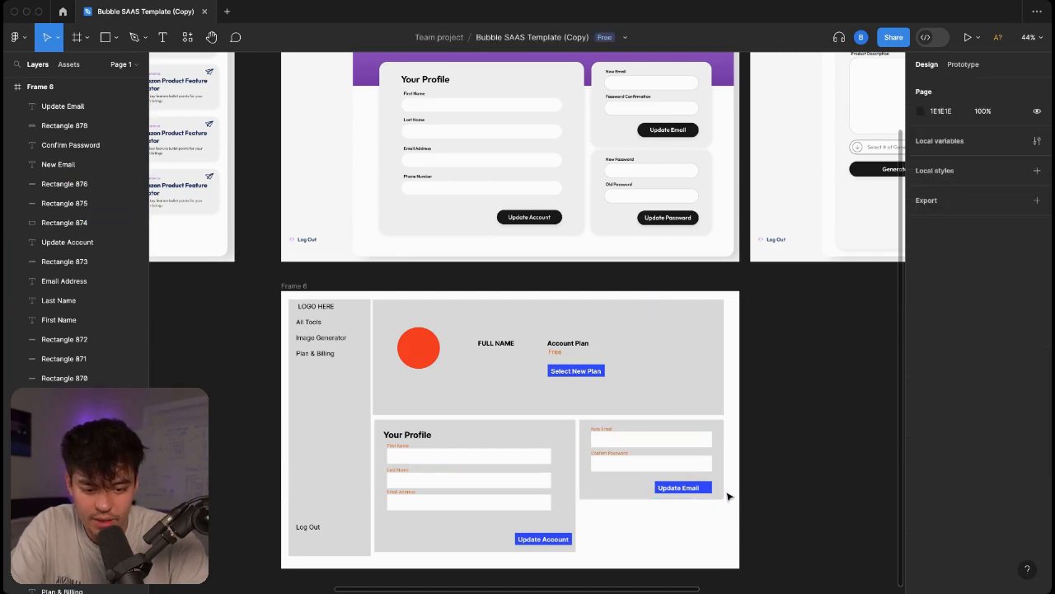
left_click_drag(780, 503, 636, 519)
Duplicate the email card with Ctrl+D, stacking a second copy below the first.
key("ctrl+d")
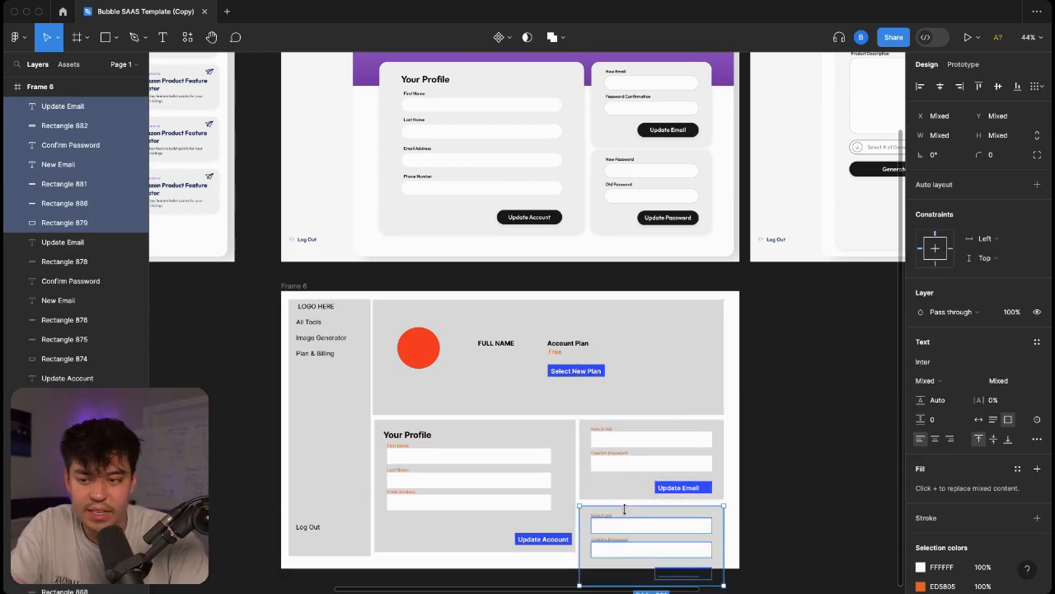
left_click(738, 538)
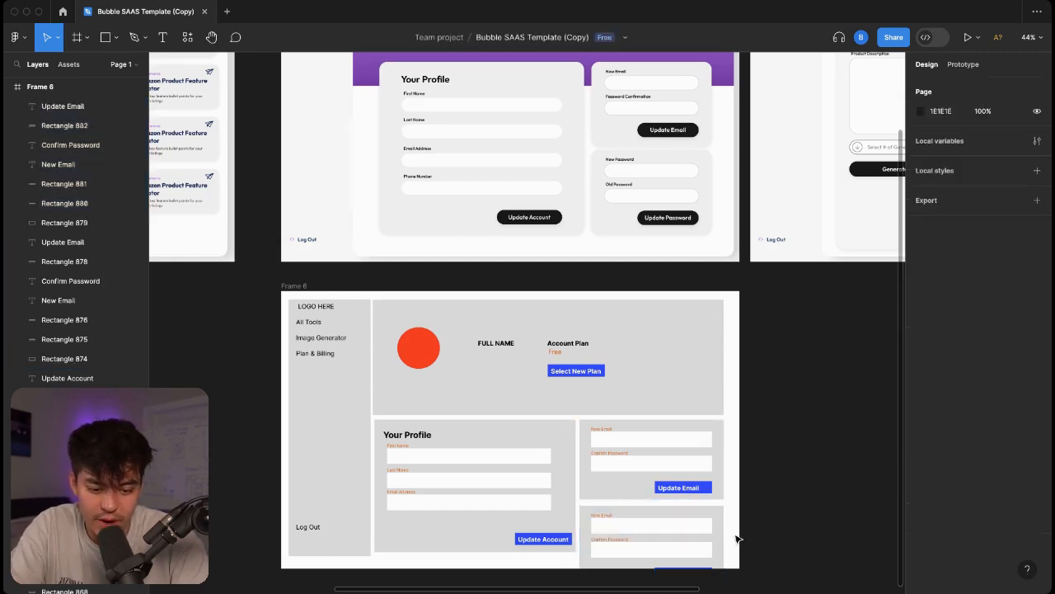
scroll(665, 370, "up", 5)
scroll(665, 370, "right", 2)
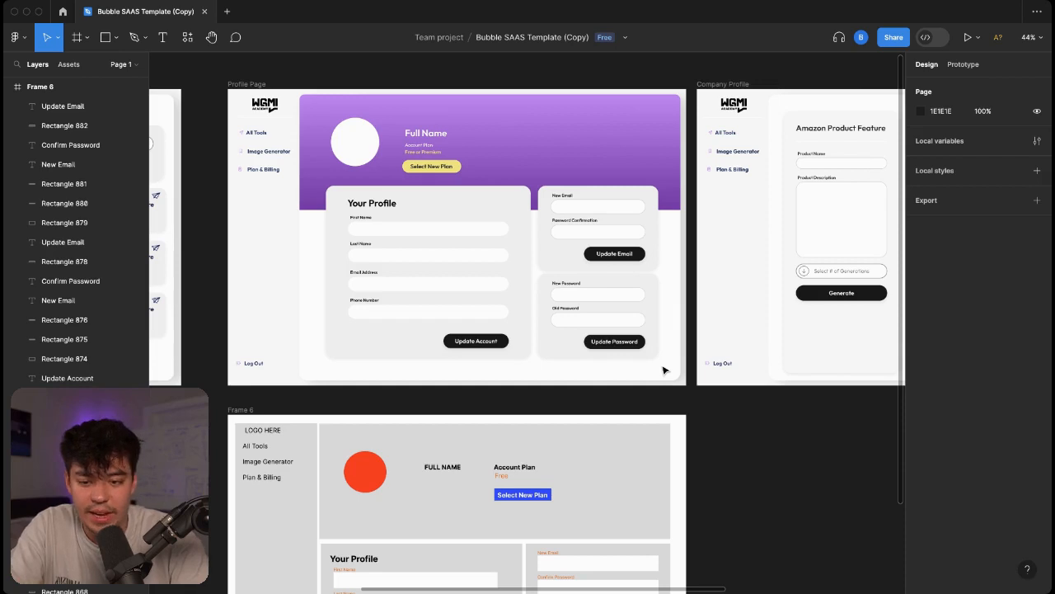
scroll(665, 370, "down", 3)
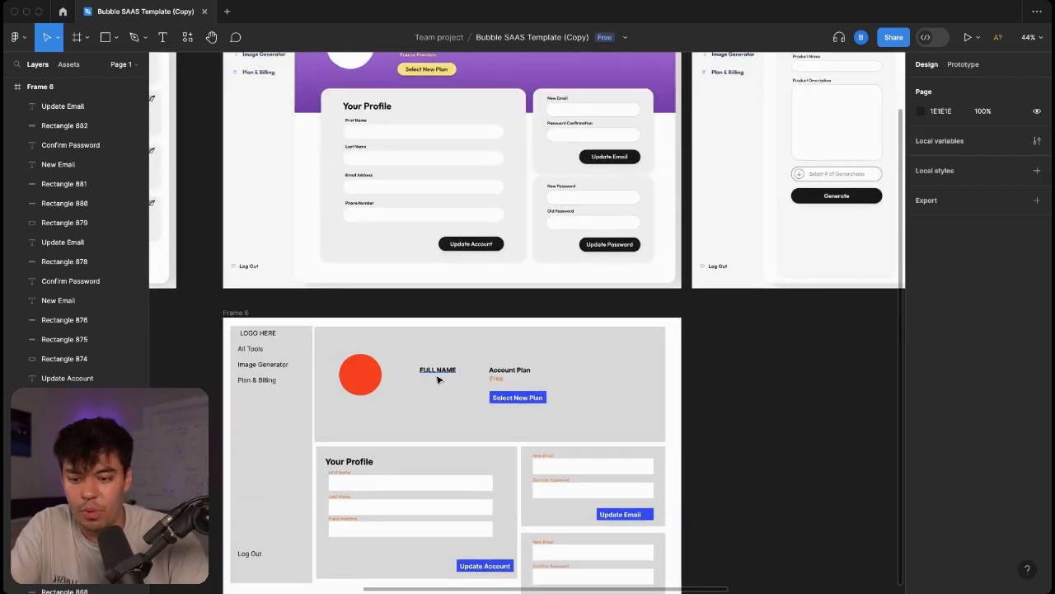
scroll(438, 378, "up", 3)
scroll(495, 247, "left", 3)
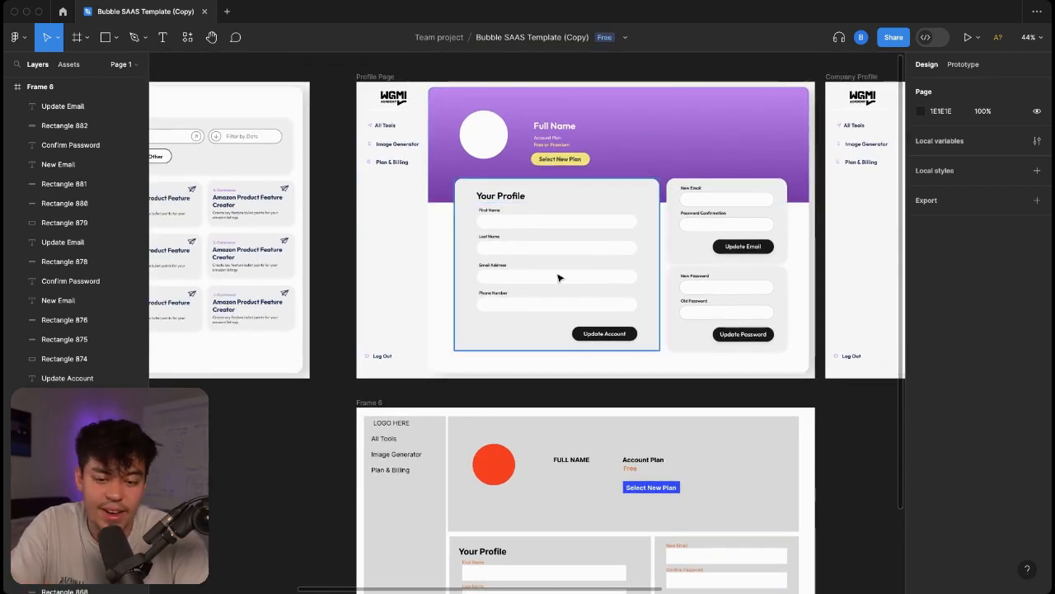
scroll(558, 276, "down", 3)
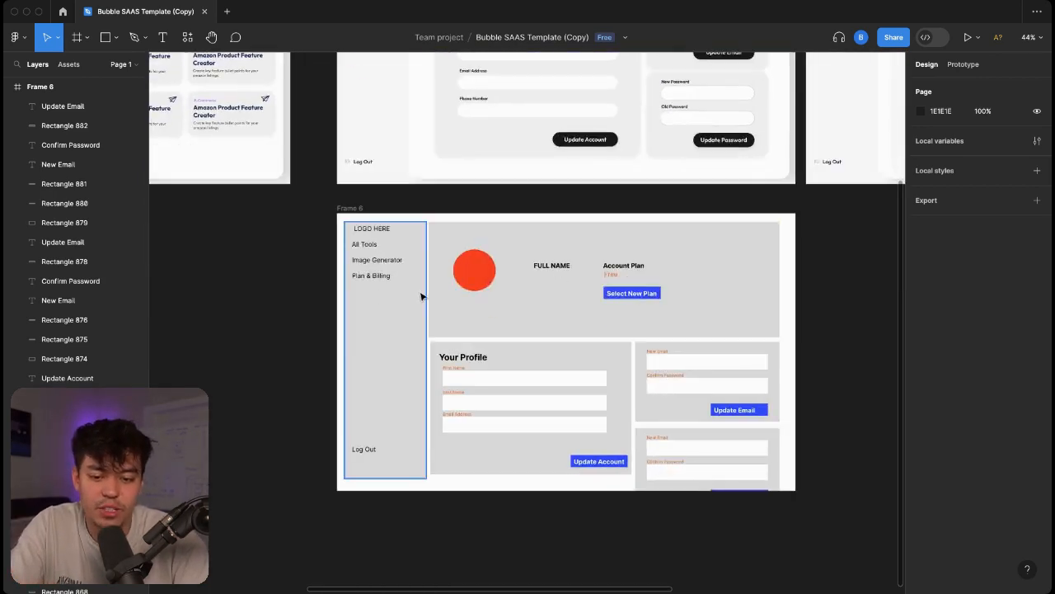
scroll(584, 332, "up", 2)
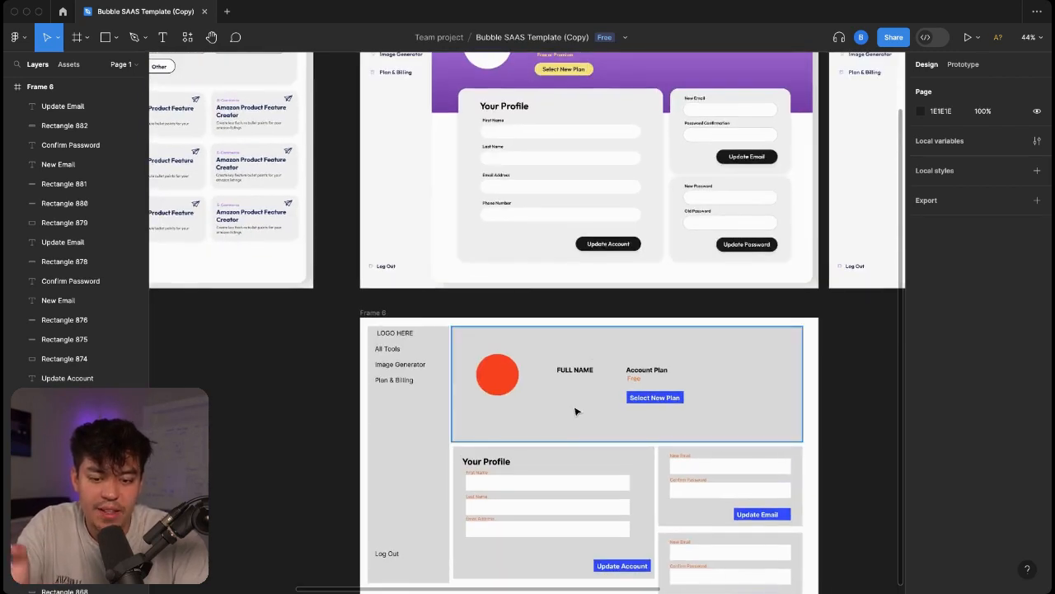
left_click(558, 463)
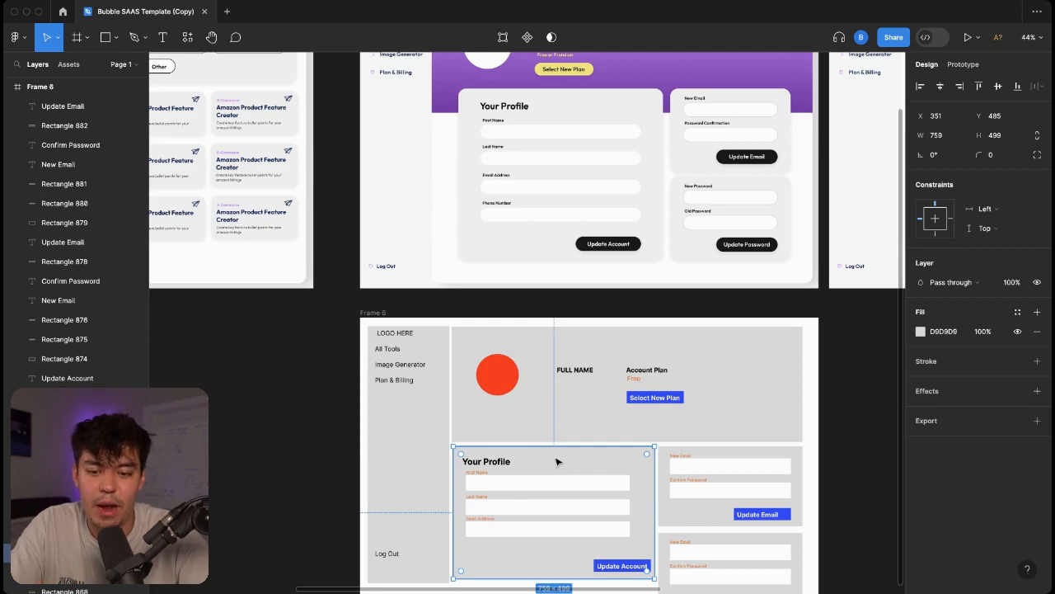
scroll(556, 462, "left", 10)
scroll(557, 461, "left", 2)
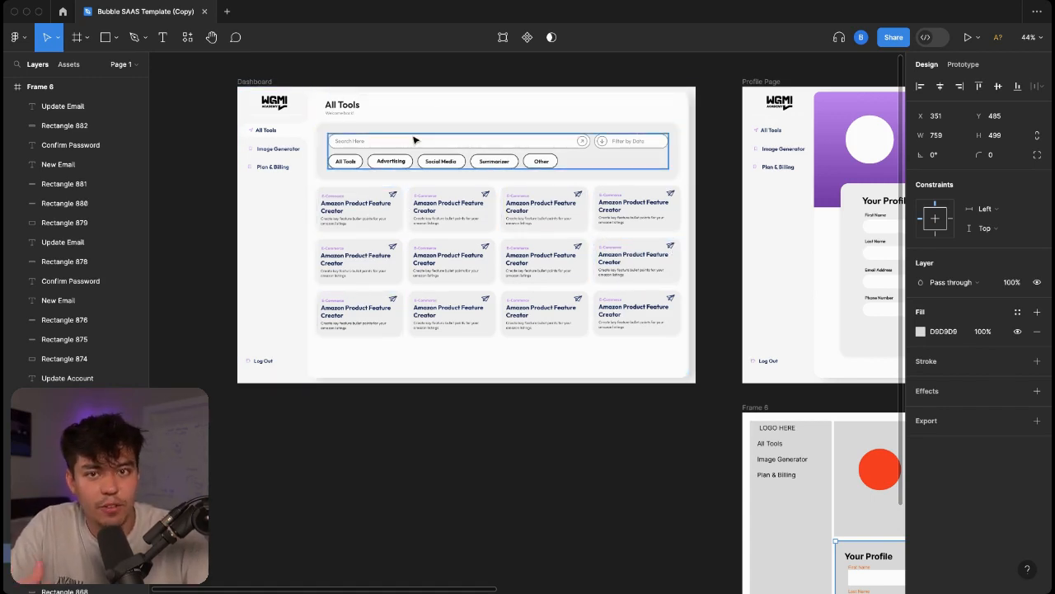
scroll(414, 140, "right", 10)
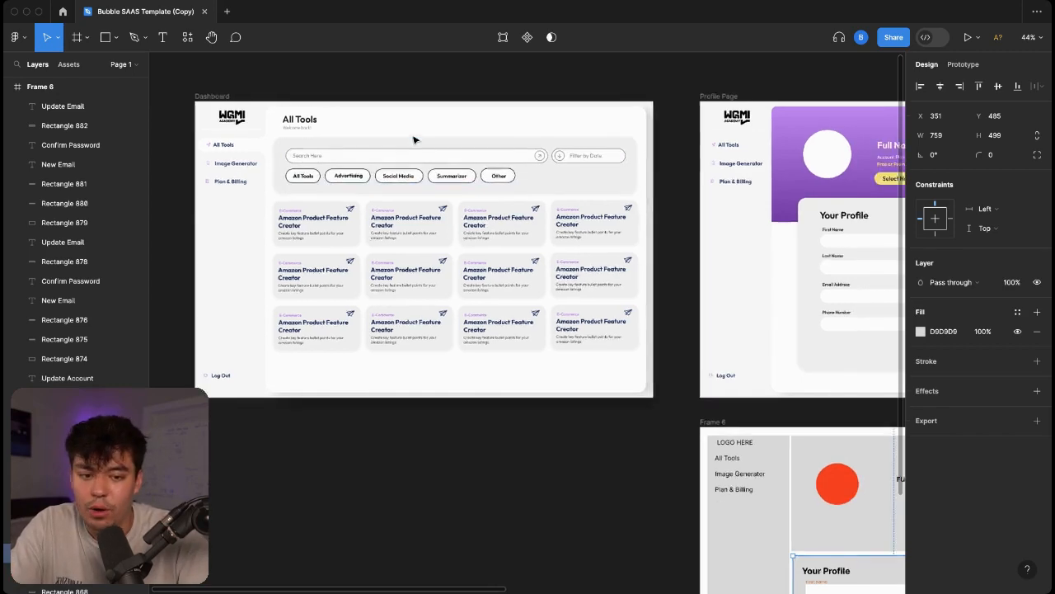
scroll(635, 192, "right", 5)
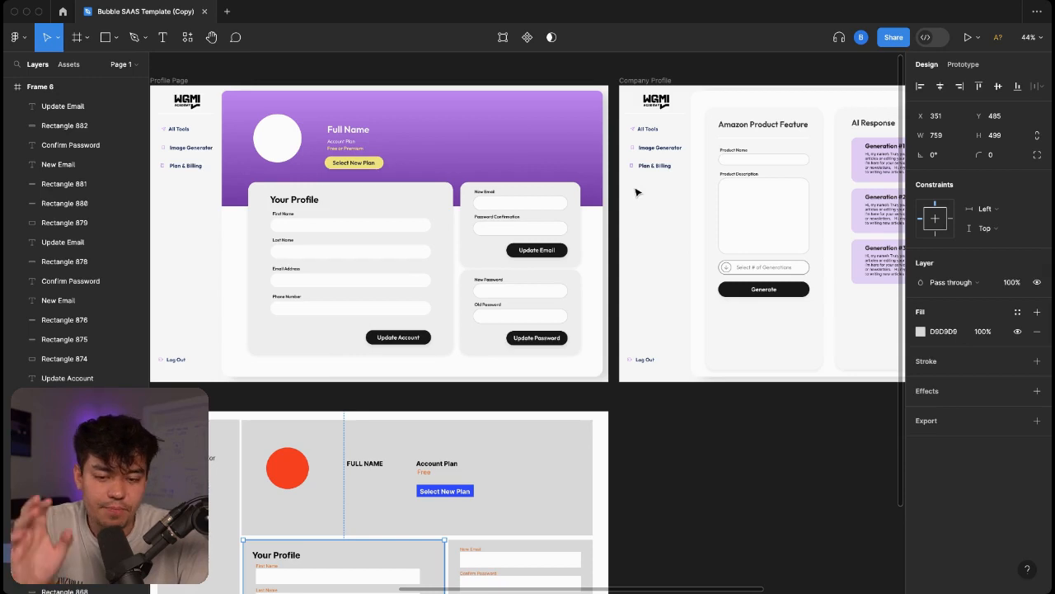
scroll(634, 192, "left", 4)
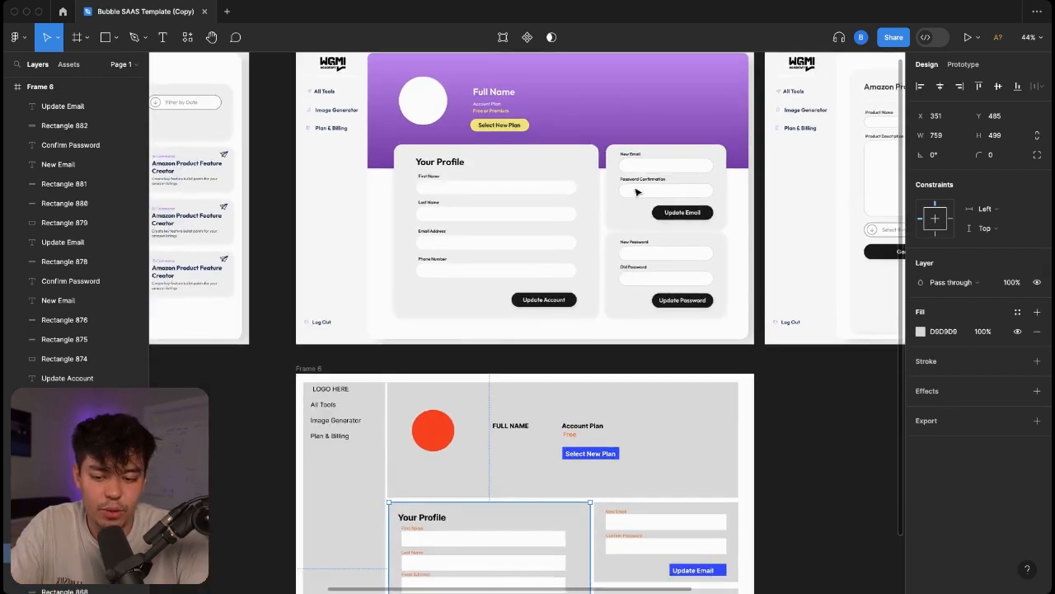
scroll(636, 192, "down", 3)
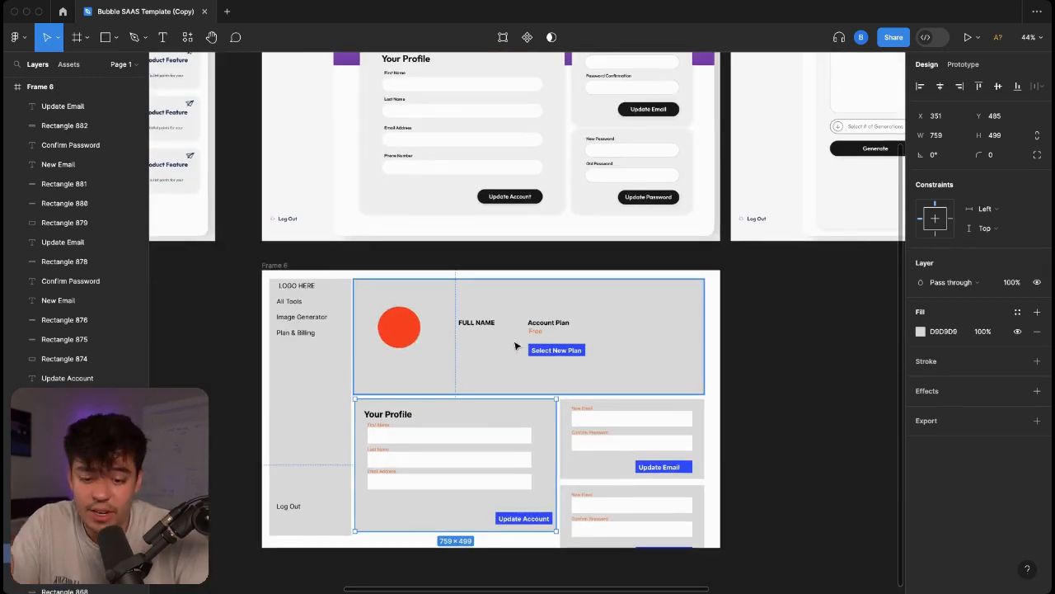